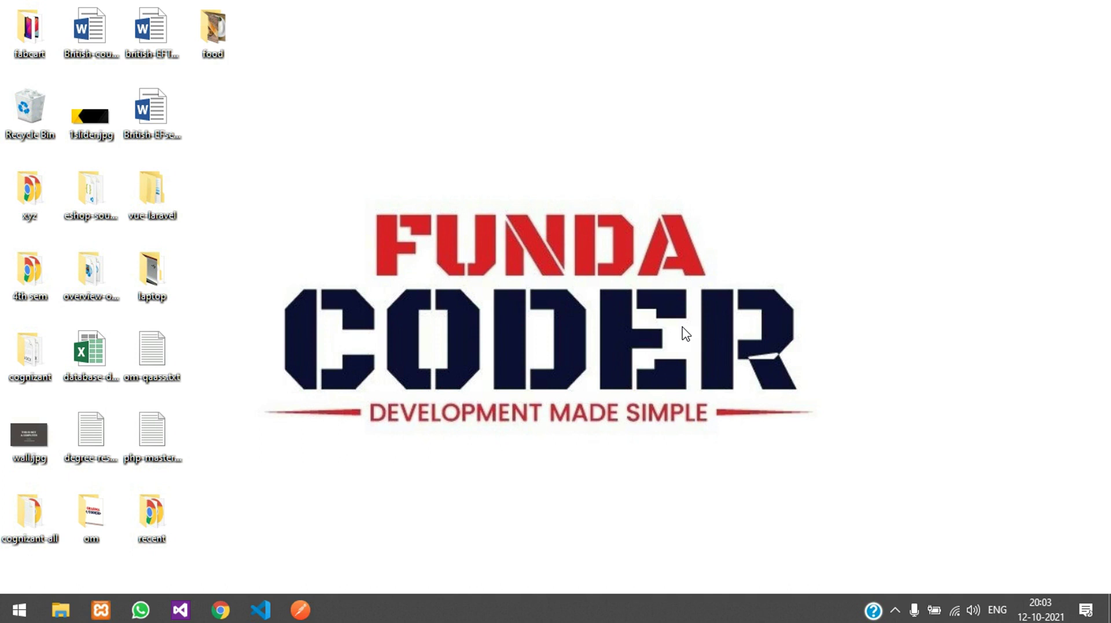
# Step: Build the demotest project in Visual Studio and launch the site in Chrome
pyautogui.click(181, 609)
pyautogui.click(247, 54)
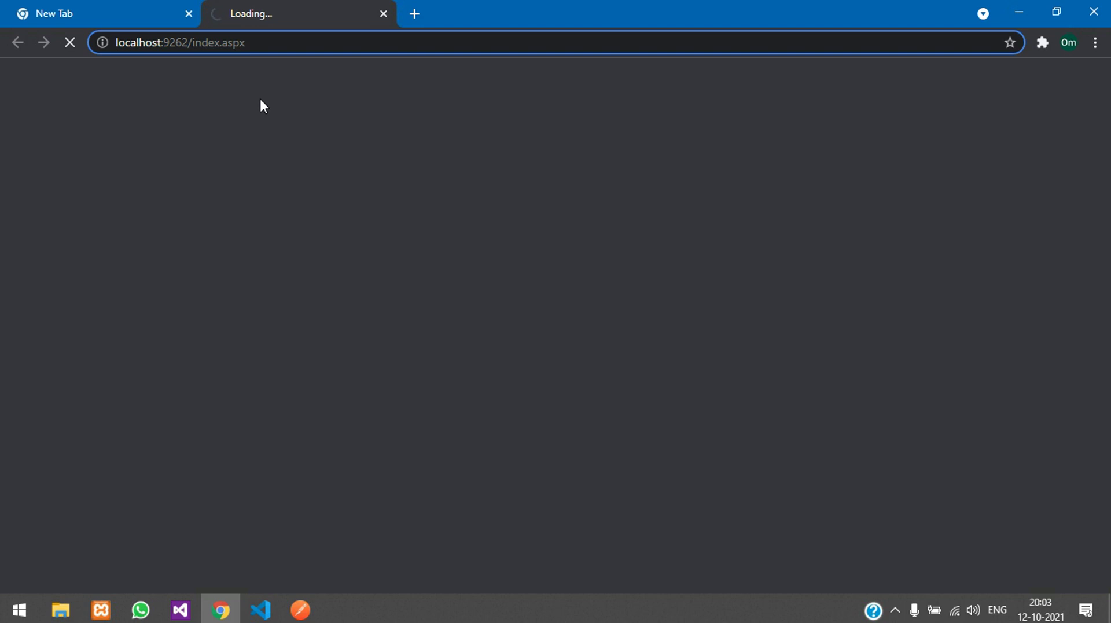
# Step: Close the blank tab and cycle through the home-page banner slides
pyautogui.click(189, 14)
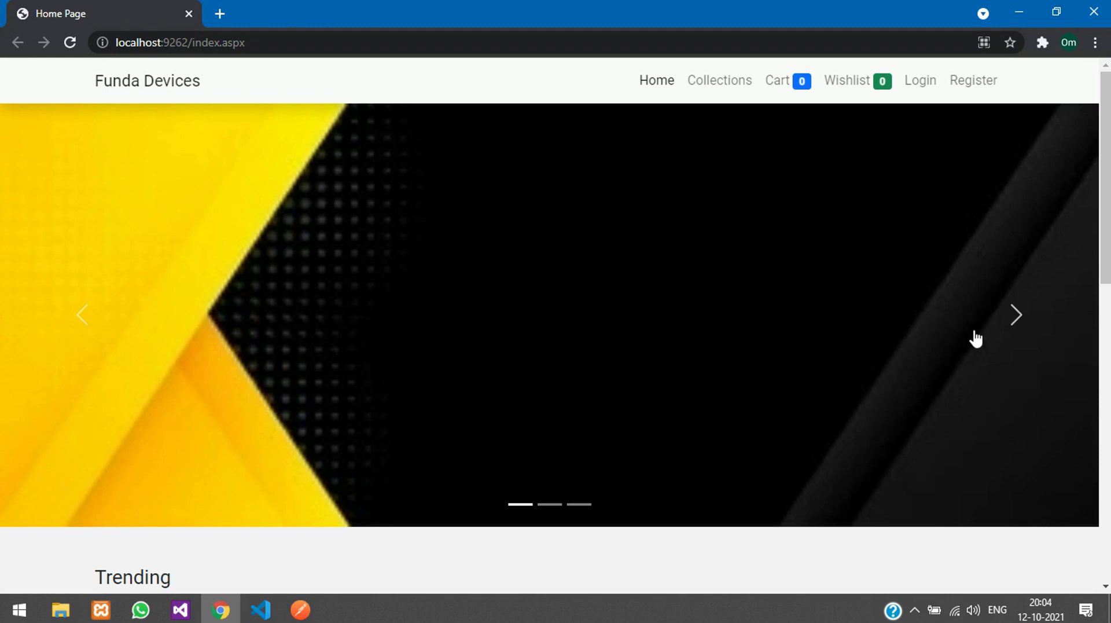
pyautogui.click(1004, 333)
pyautogui.click(546, 506)
pyautogui.click(521, 506)
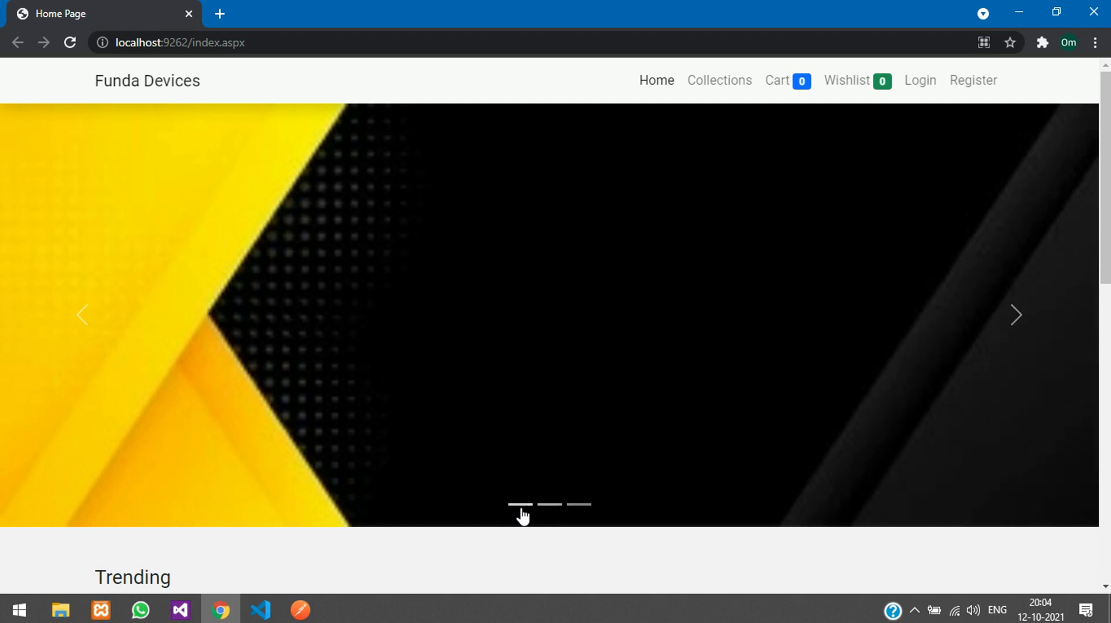
pyautogui.click(557, 508)
pyautogui.click(1017, 313)
# Step: Scroll down past the Trending products to the footer
pyautogui.scroll(-5, 165, 322)
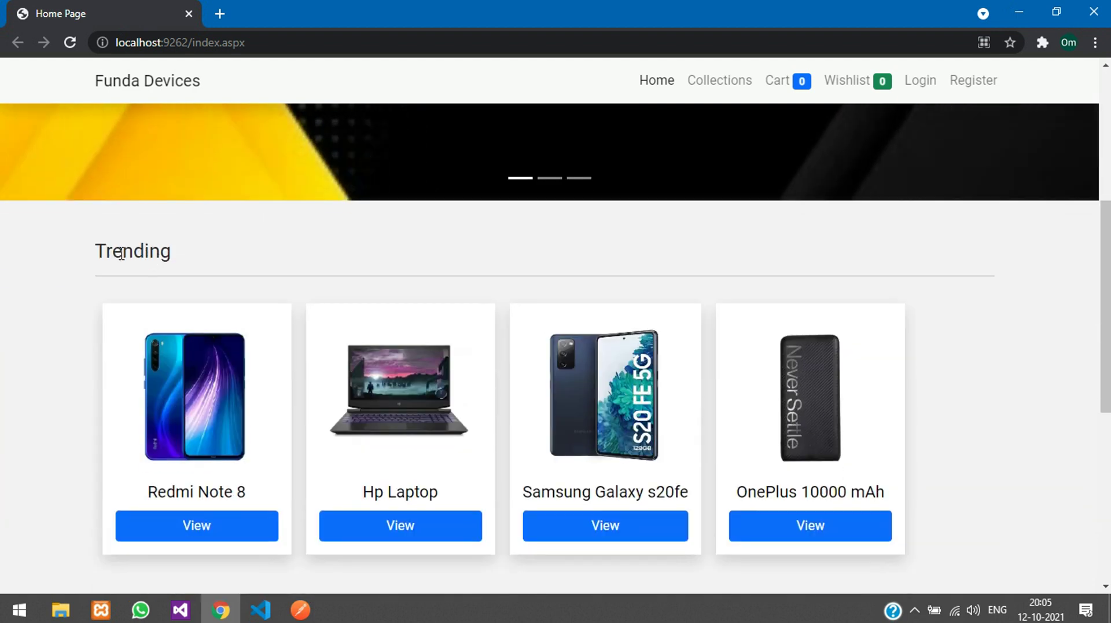
pyautogui.doubleClick(107, 256)
pyautogui.click(160, 252)
pyautogui.scroll(-3, 191, 263)
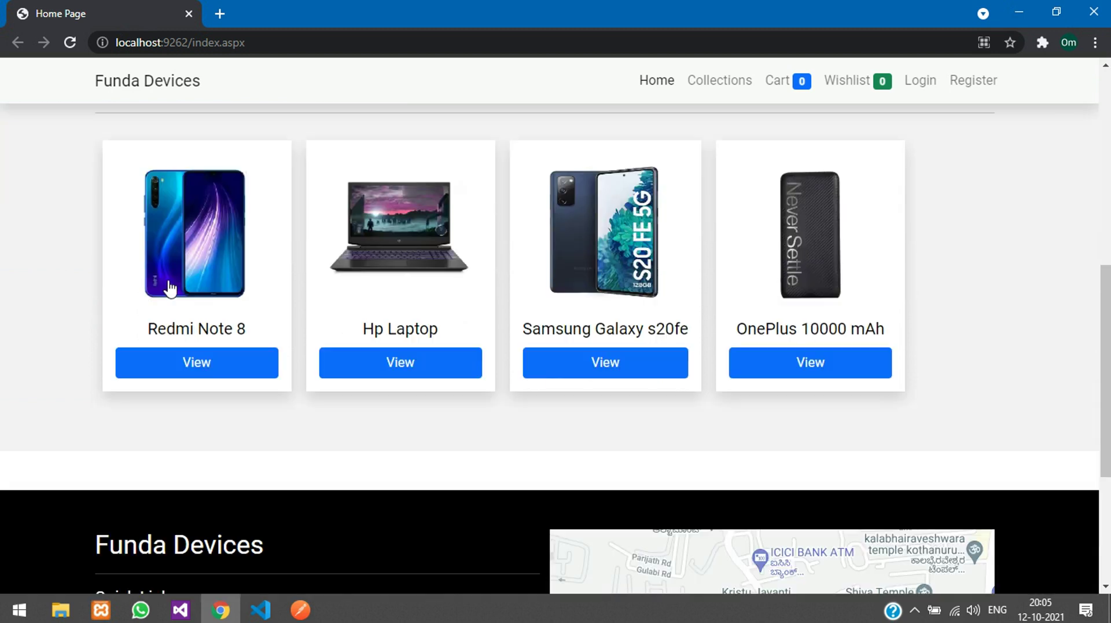
pyautogui.scroll(1, 152, 281)
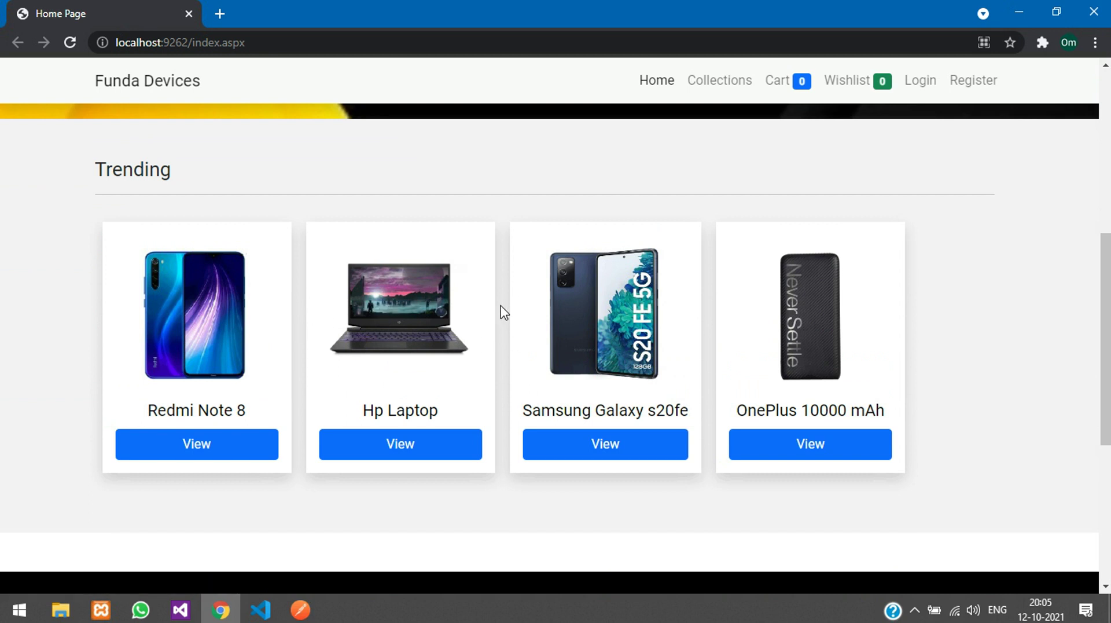
pyautogui.scroll(-5, 501, 311)
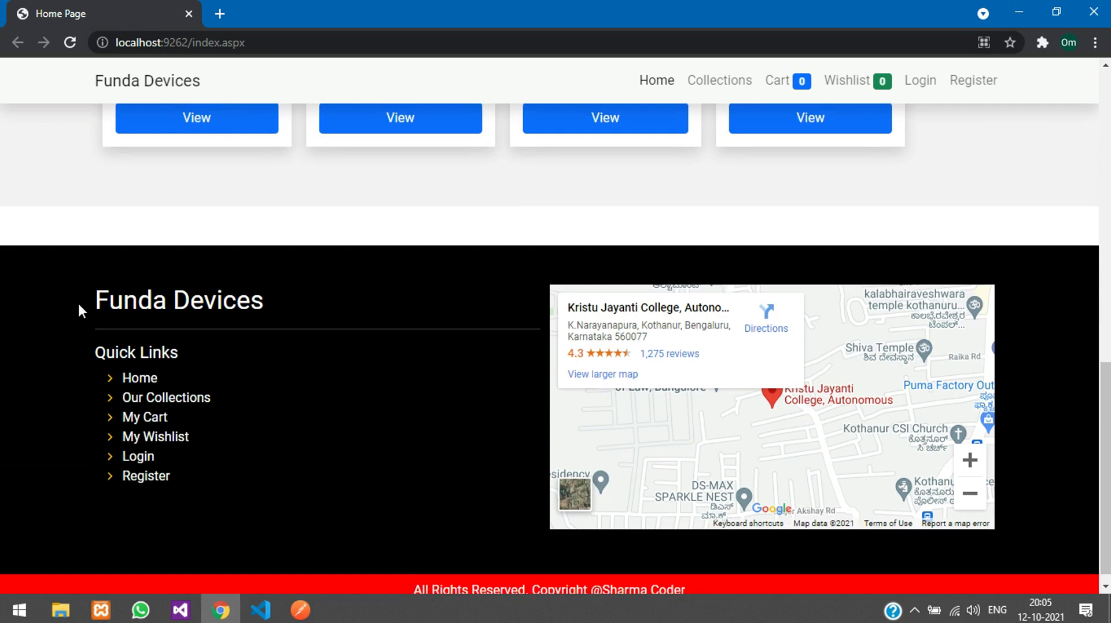
pyautogui.scroll(-1, 423, 324)
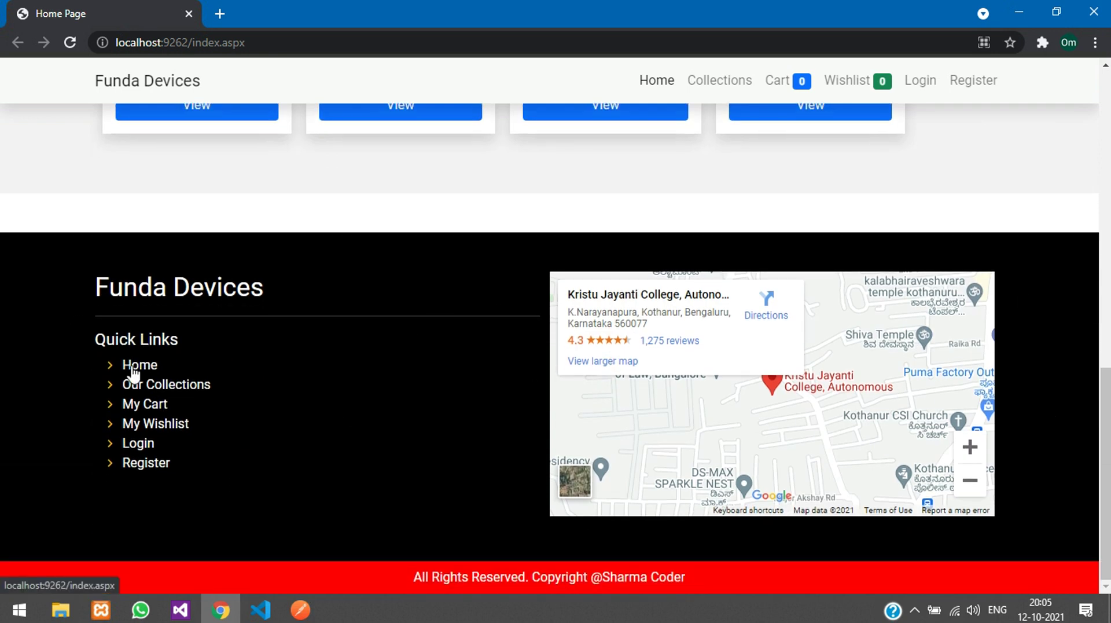
# Step: Open the All Category page from the footer's Our Collections link and reload it
pyautogui.click(149, 385)
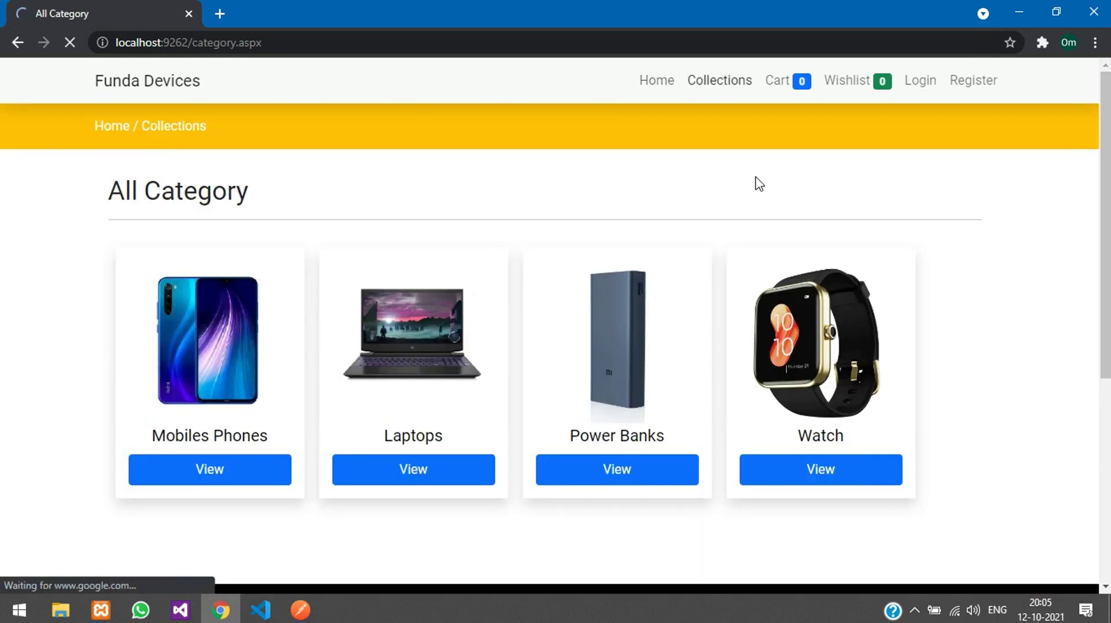
pyautogui.click(734, 92)
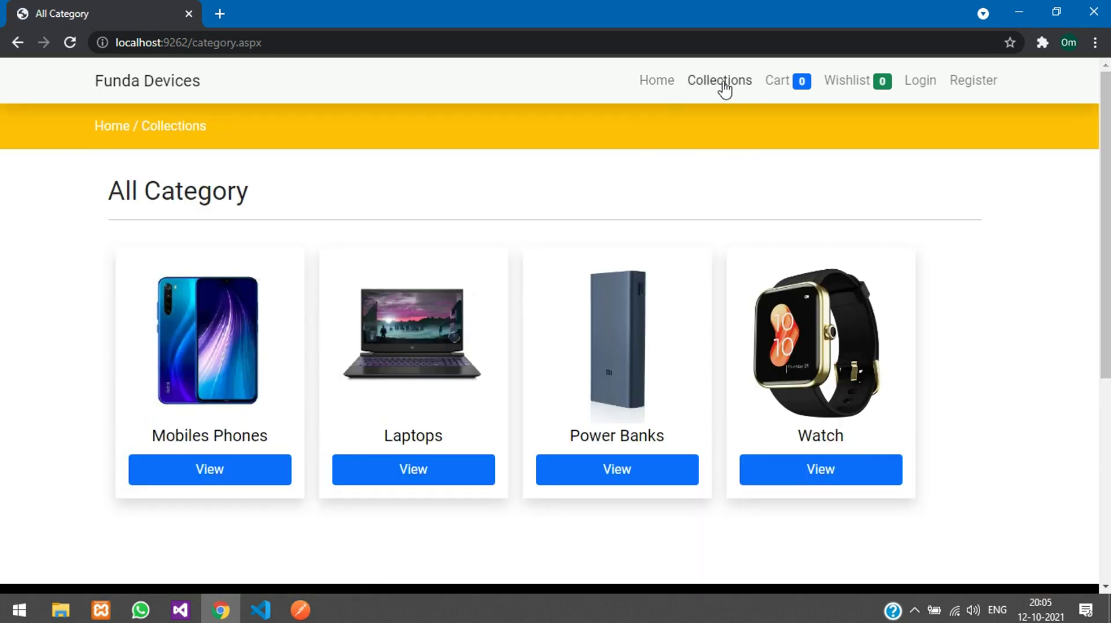
pyautogui.scroll(-5, 297, 226)
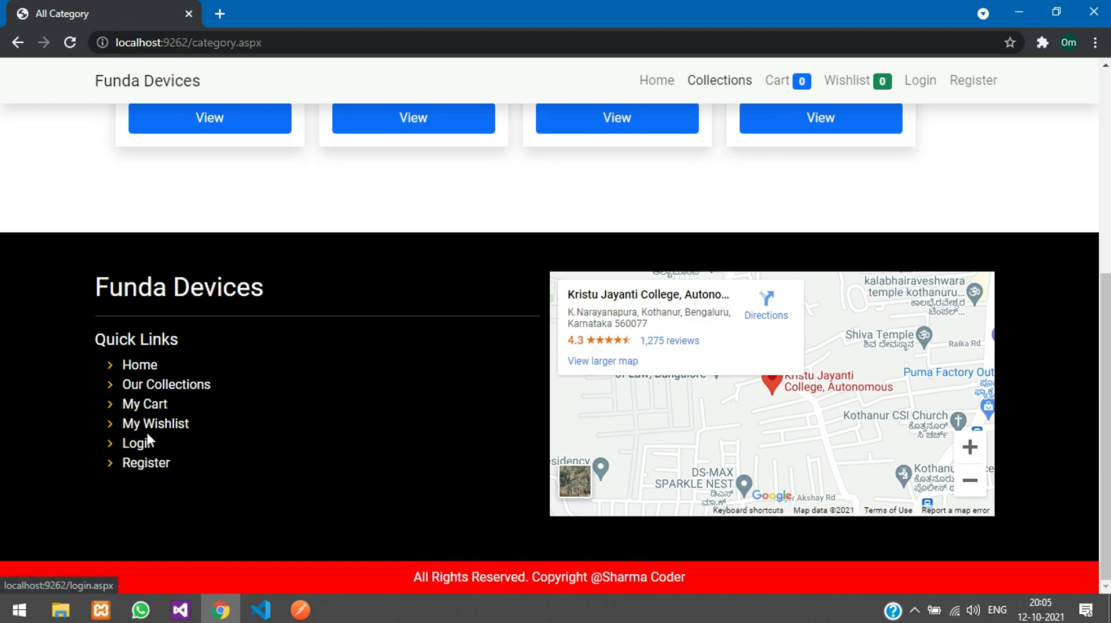
# Step: Try My Cart while signed out, then return to Collections and open Power Banks
pyautogui.click(149, 405)
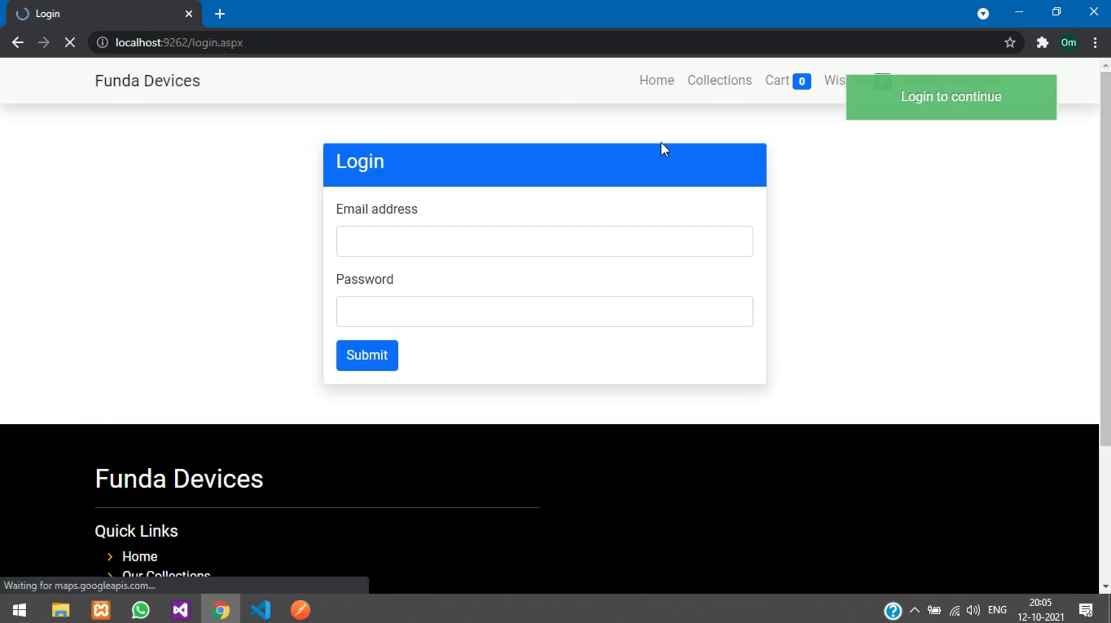
pyautogui.click(730, 87)
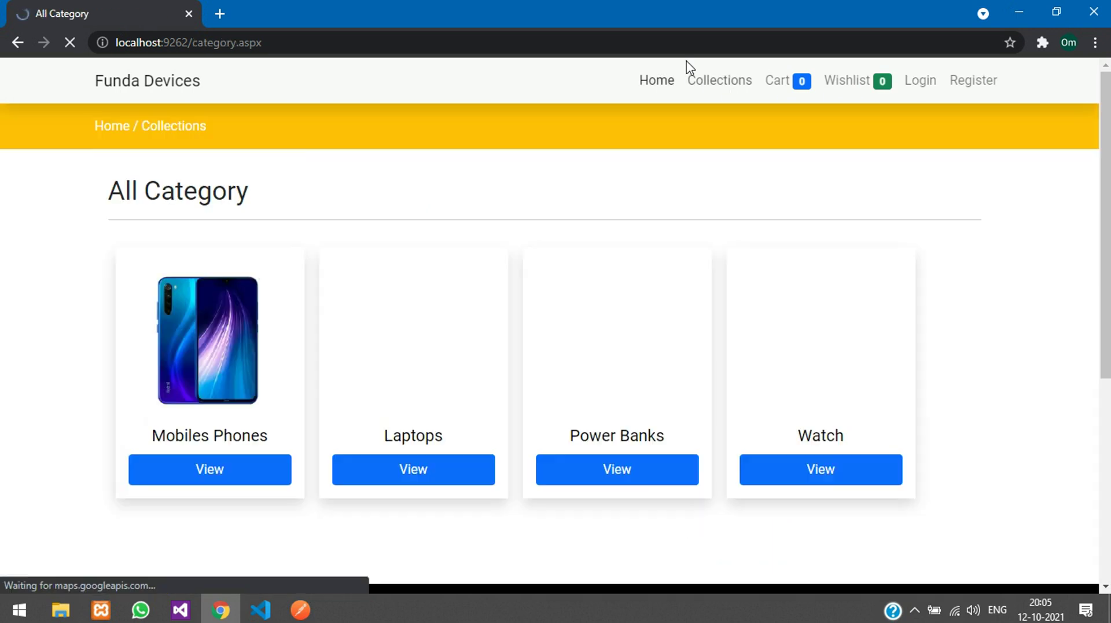
pyautogui.moveTo(125, 188); pyautogui.dragTo(238, 191)
pyautogui.click(258, 211)
pyautogui.scroll(-3, 323, 252)
pyautogui.scroll(3, 323, 251)
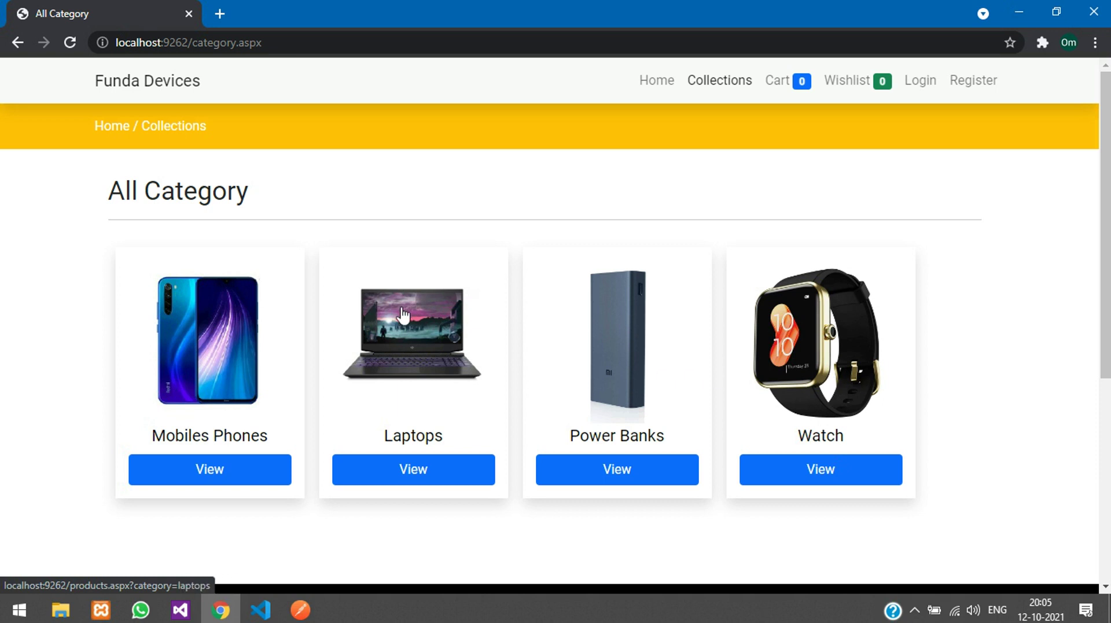
pyautogui.click(619, 353)
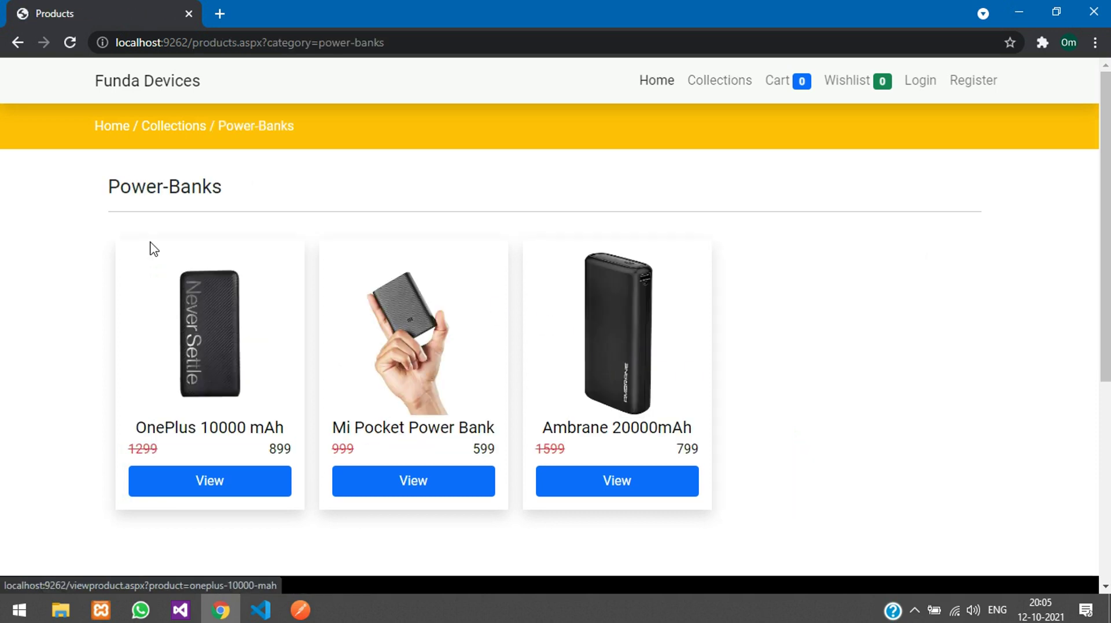
# Step: Open the Ambrane 20000mAh power bank and inspect its 1599 original and 799 selling prices
pyautogui.scroll(-2, 227, 369)
pyautogui.scroll(2, 227, 369)
pyautogui.click(611, 405)
pyautogui.moveTo(445, 296); pyautogui.dragTo(577, 355)
pyautogui.click(554, 310)
pyautogui.doubleClick(554, 244)
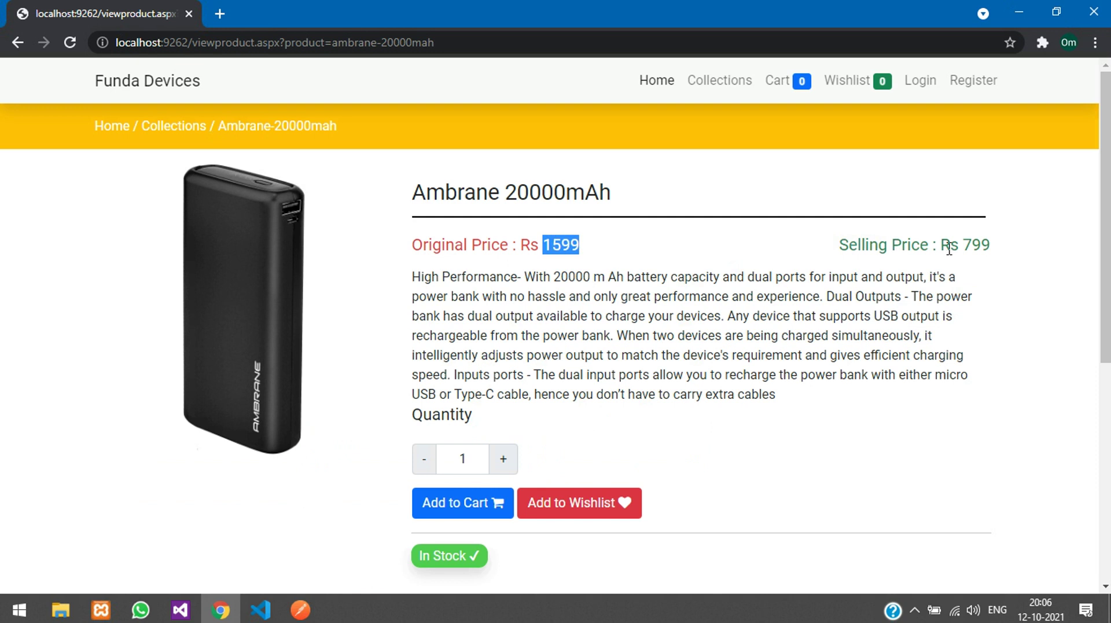
pyautogui.doubleClick(975, 244)
pyautogui.doubleClick(876, 244)
pyautogui.moveTo(876, 244); pyautogui.dragTo(917, 245)
pyautogui.doubleClick(467, 235)
pyautogui.moveTo(467, 235); pyautogui.dragTo(502, 249)
pyautogui.click(502, 249)
# Step: Check the In Stock badge, then try adding three Ambrane power banks to the cart
pyautogui.scroll(-1, 566, 353)
pyautogui.scroll(-1, 565, 353)
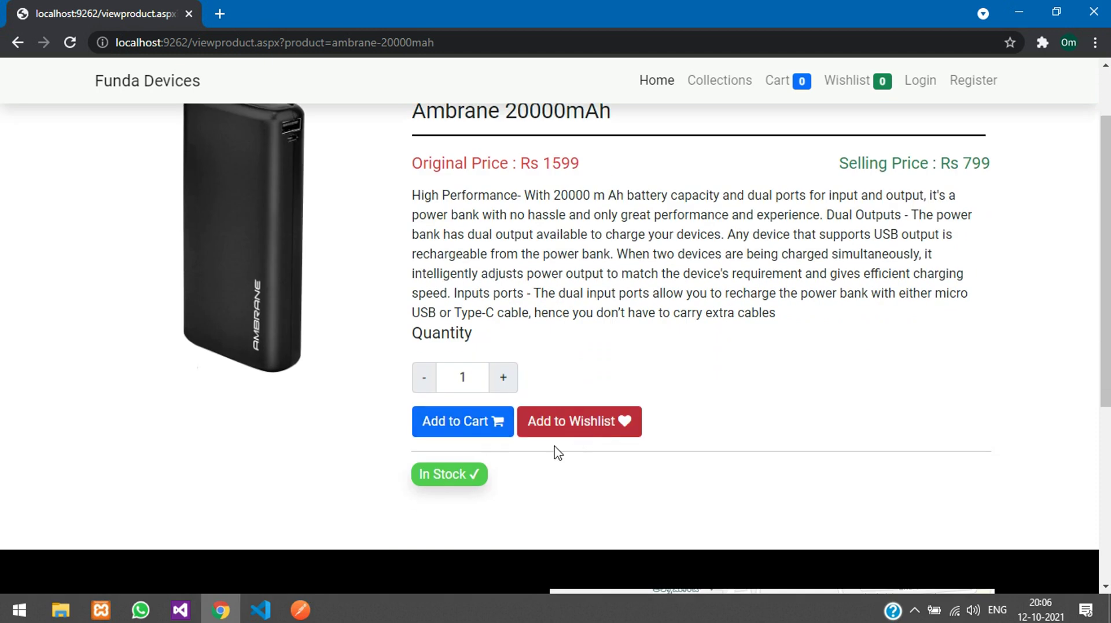
pyautogui.moveTo(422, 472); pyautogui.dragTo(492, 477)
pyautogui.click(498, 476)
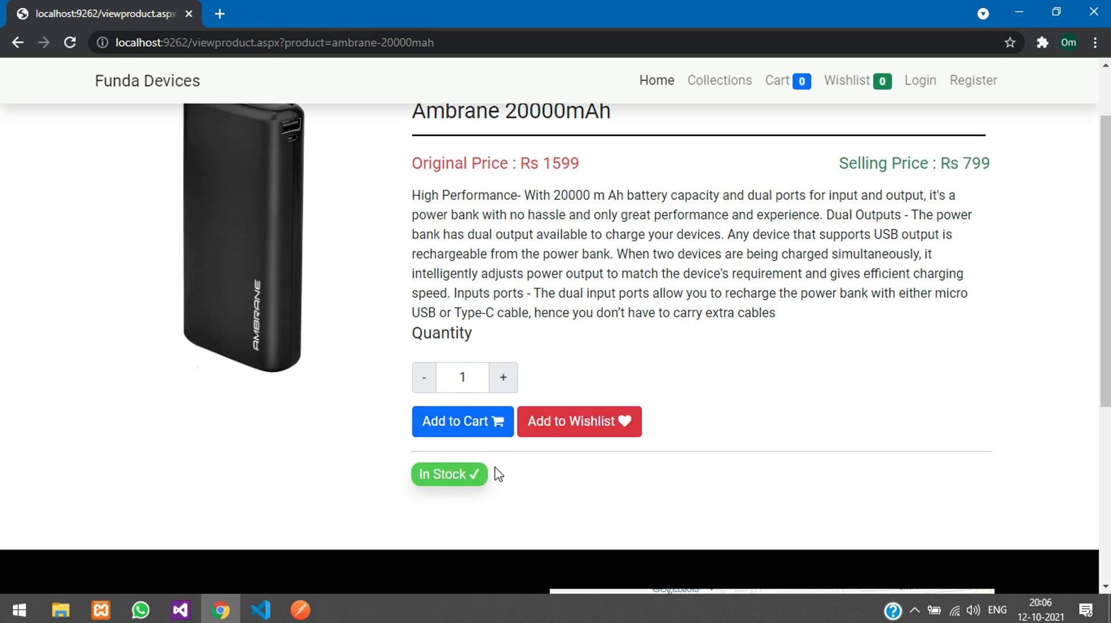
pyautogui.scroll(1, 501, 470)
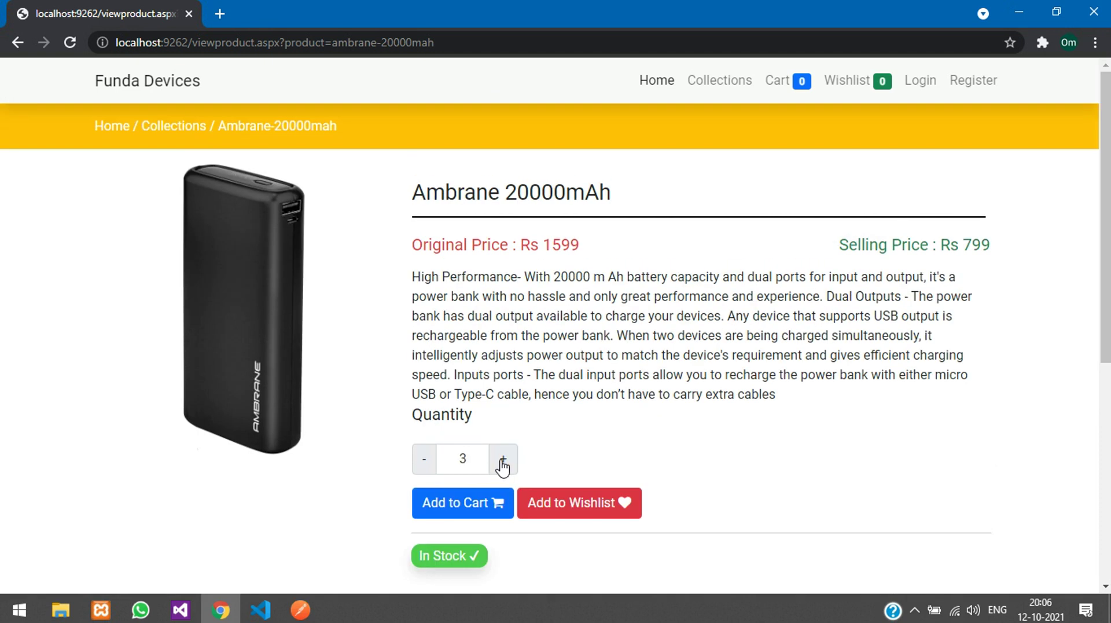
pyautogui.scroll(-1, 501, 466)
pyautogui.click(466, 430)
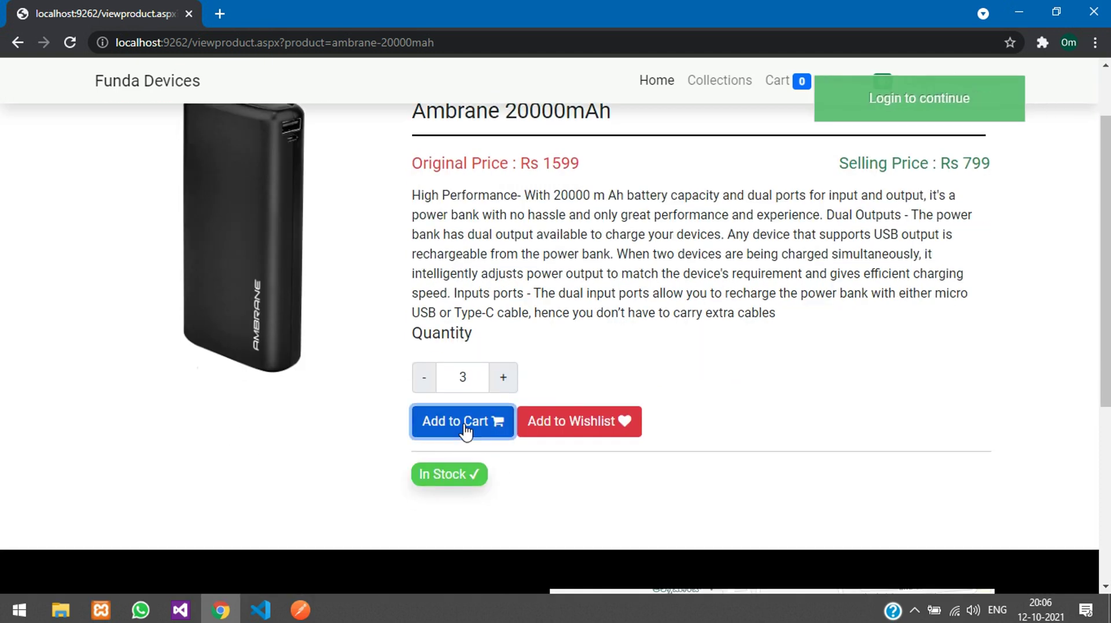
pyautogui.click(928, 114)
pyautogui.scroll(1, 744, 231)
pyautogui.scroll(1, 744, 230)
# Step: Browse the Mobiles Phones category and view the Redmi Note 7 pro page
pyautogui.click(704, 91)
pyautogui.click(231, 351)
pyautogui.click(197, 382)
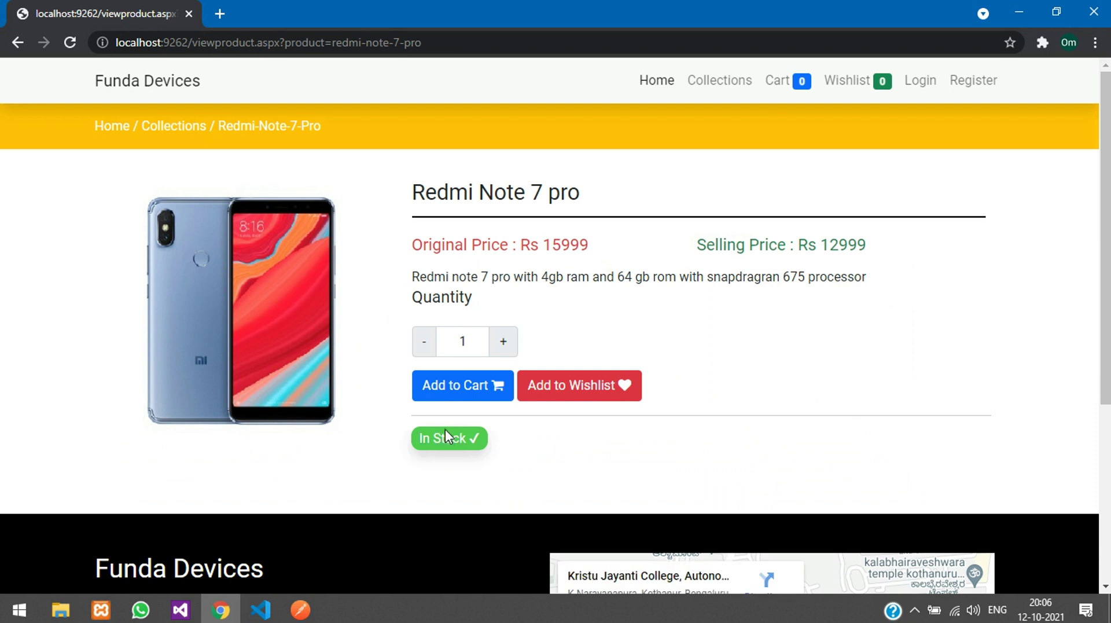
pyautogui.hotkey('alt', 'Left')
# Step: Open Redmi Note 8, set quantity 3 and try adding it to the wishlist
pyautogui.click(416, 397)
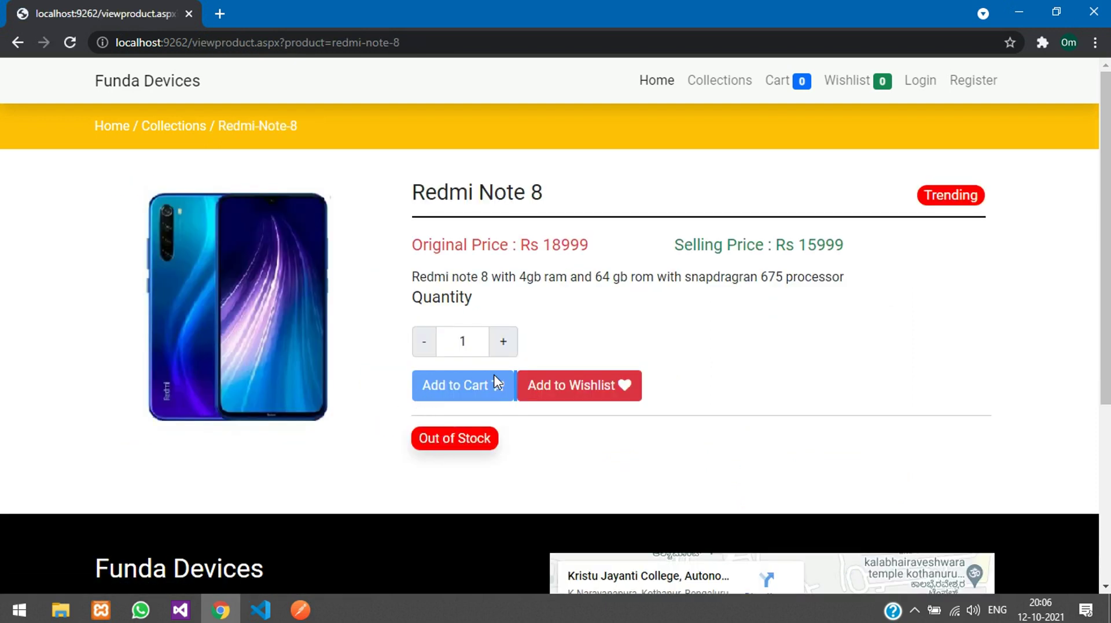
pyautogui.click(505, 350)
pyautogui.click(569, 394)
pyautogui.moveTo(987, 203); pyautogui.dragTo(927, 198)
pyautogui.click(927, 197)
# Step: Go to the home page, view the Samsung Galaxy s20fe page, then return
pyautogui.click(193, 136)
pyautogui.click(111, 137)
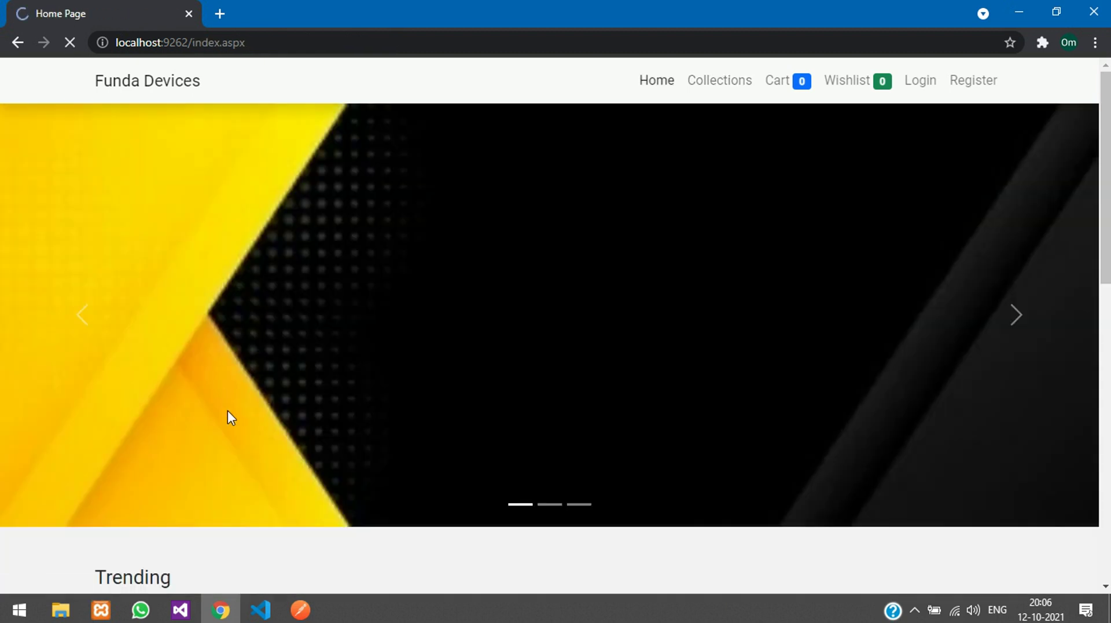
pyautogui.scroll(-5, 347, 423)
pyautogui.click(573, 411)
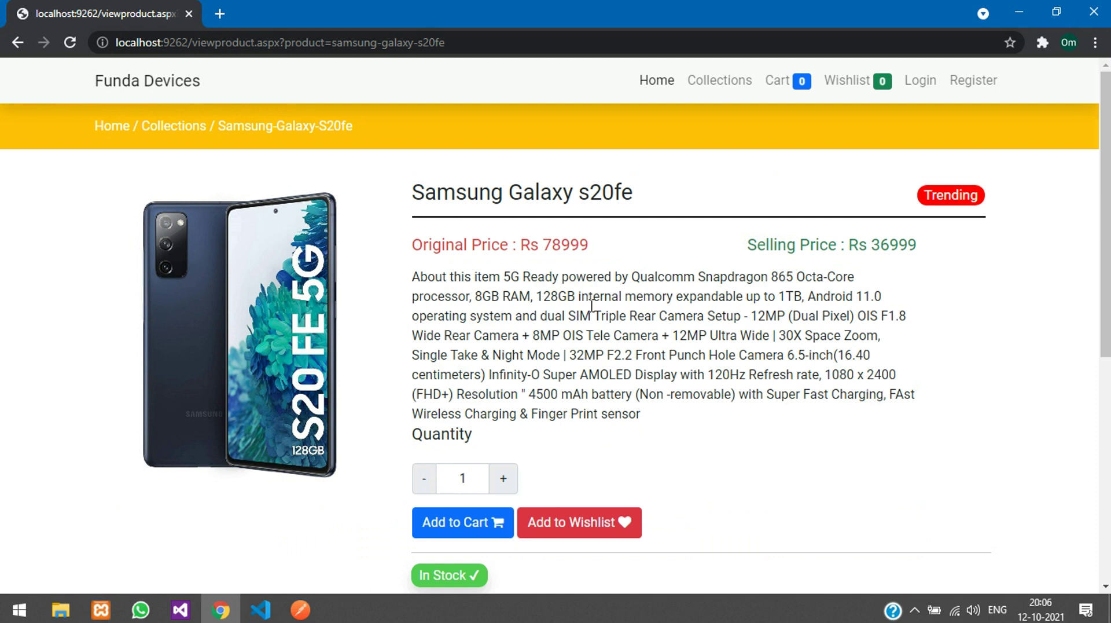
pyautogui.hotkey('alt', 'Left')
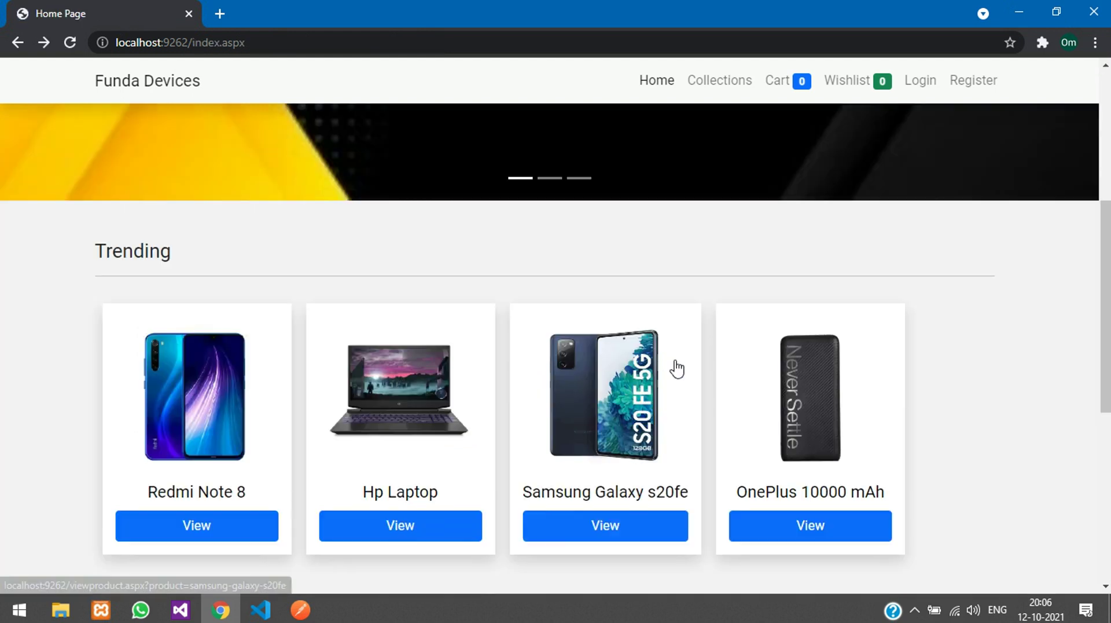
pyautogui.scroll(5, 693, 152)
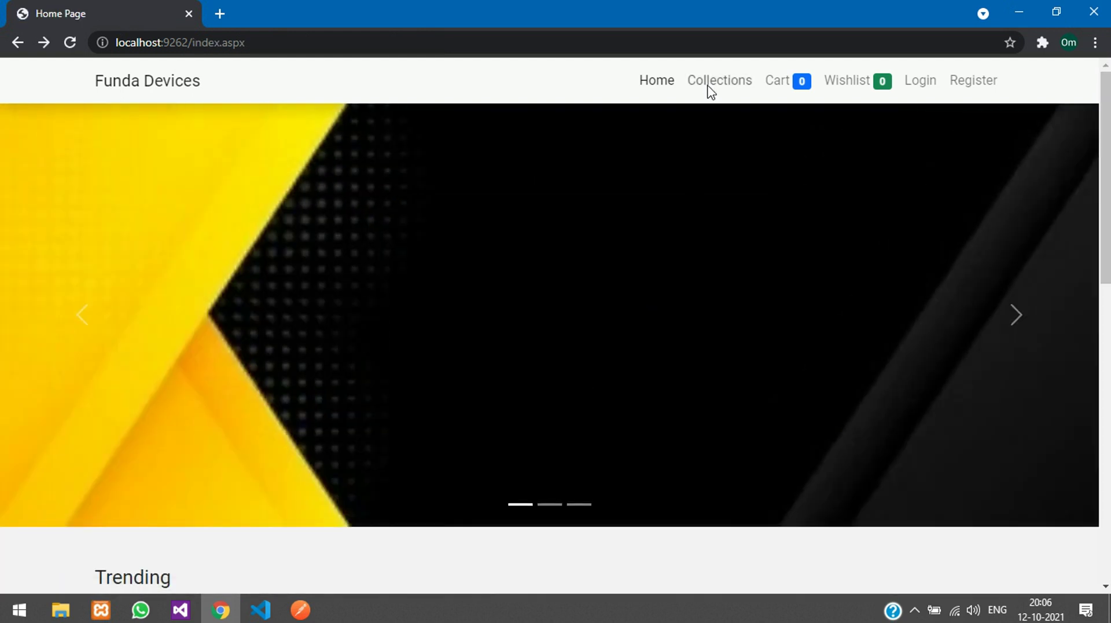
# Step: View the OnePlus Nord 2 5G under Mobiles Phones, then try the Cart while signed out
pyautogui.click(711, 84)
pyautogui.click(273, 405)
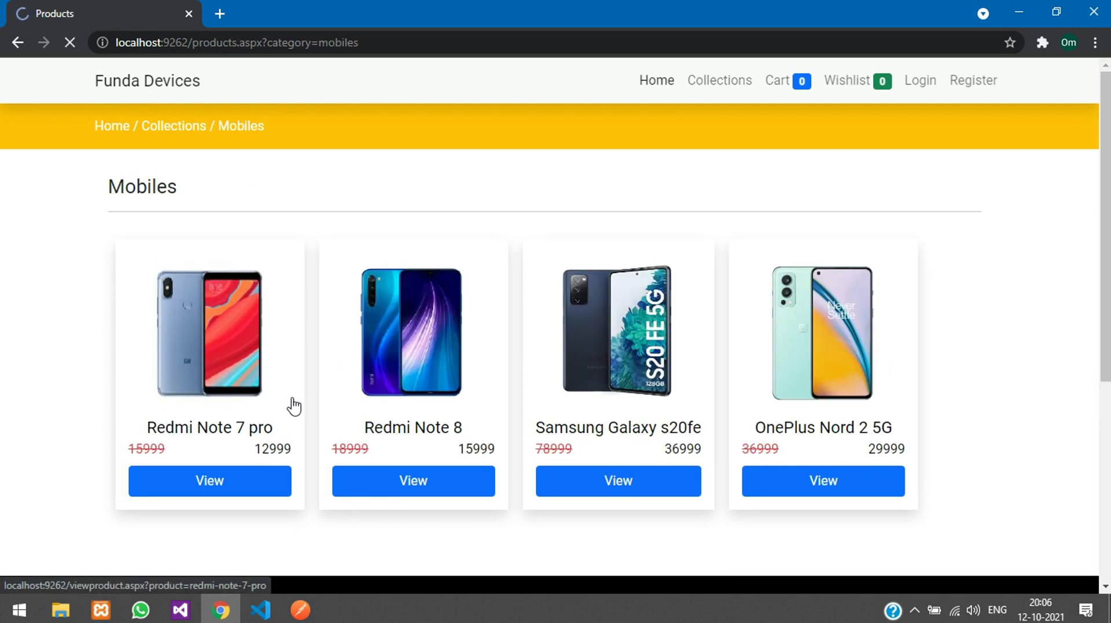
pyautogui.click(833, 409)
pyautogui.moveTo(955, 220); pyautogui.dragTo(1012, 218)
pyautogui.click(923, 213)
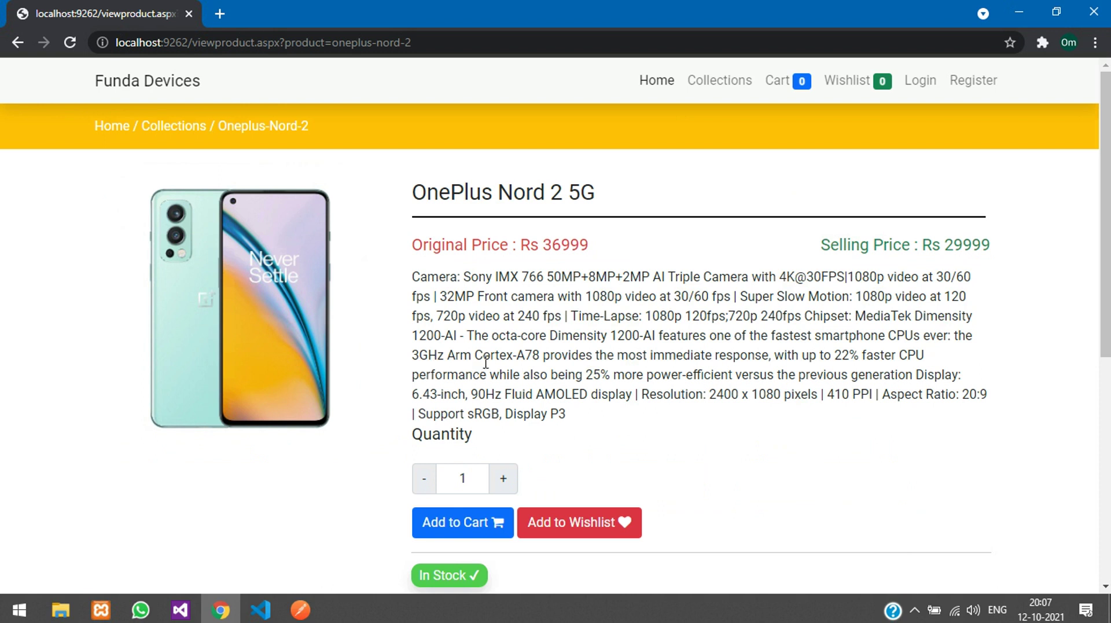
pyautogui.click(778, 81)
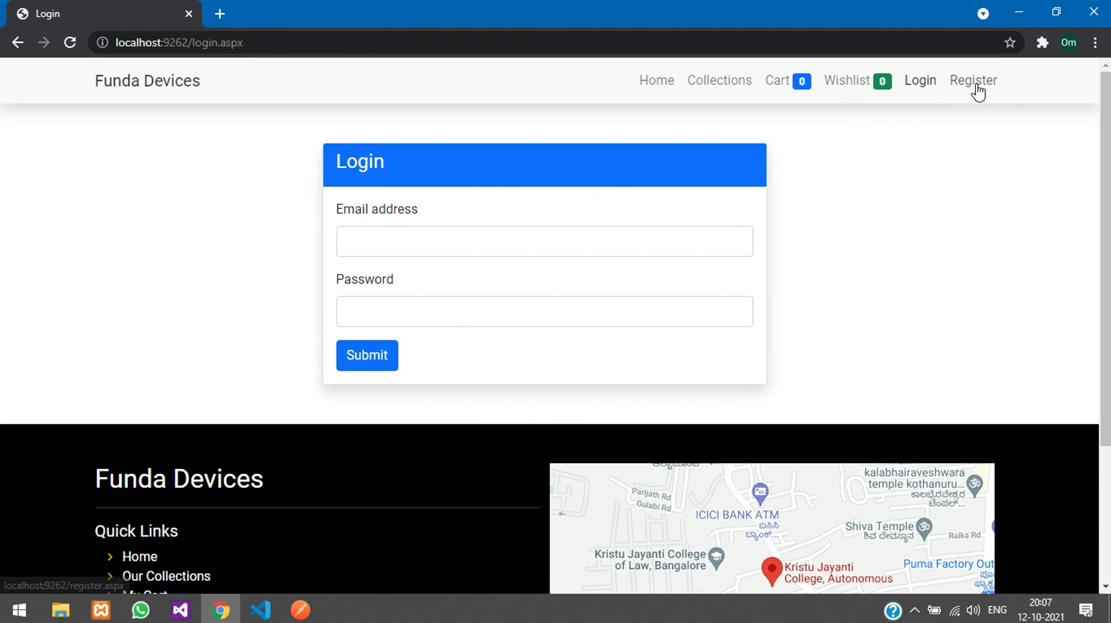
# Step: Register a male customer with first and last name, phone, e-mail and password
pyautogui.click(976, 86)
pyautogui.click(357, 230)
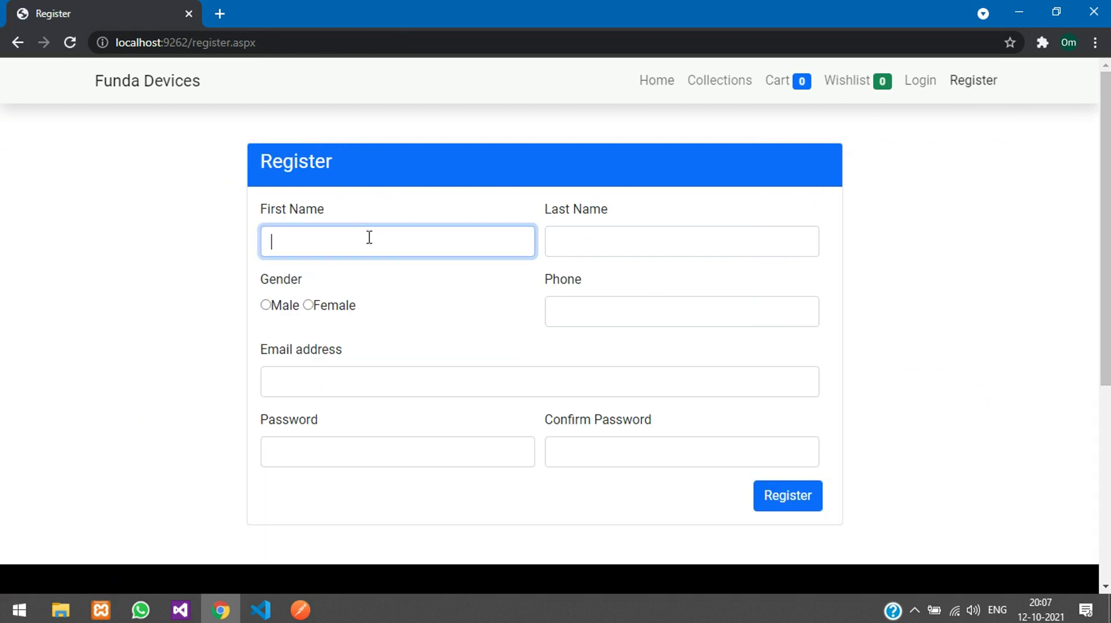
pyautogui.write('Om')
pyautogui.click(751, 234)
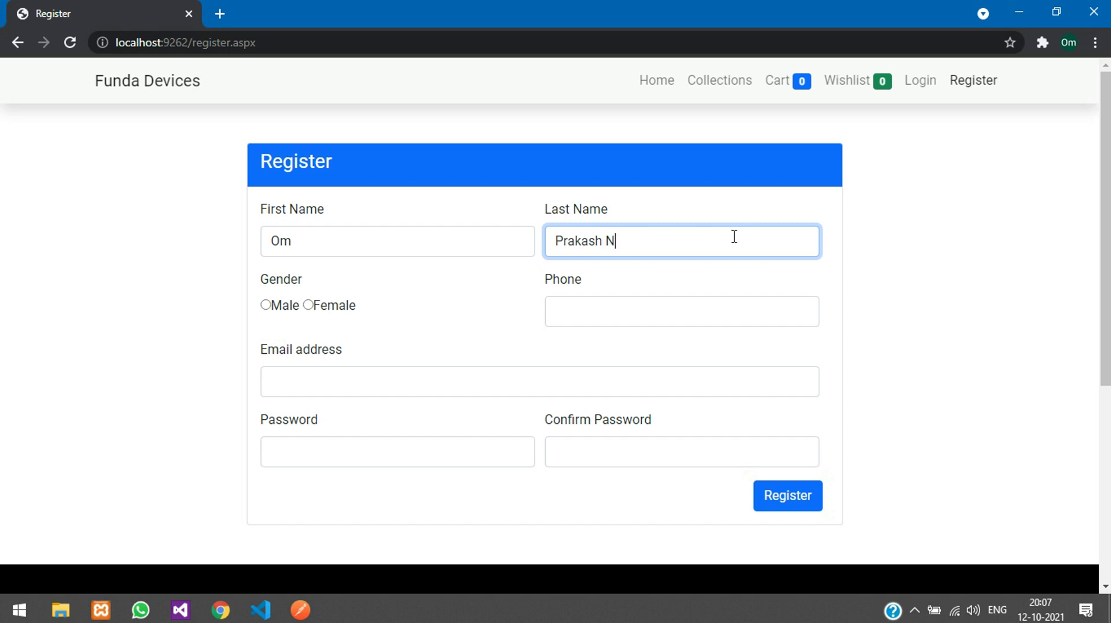
pyautogui.click(276, 307)
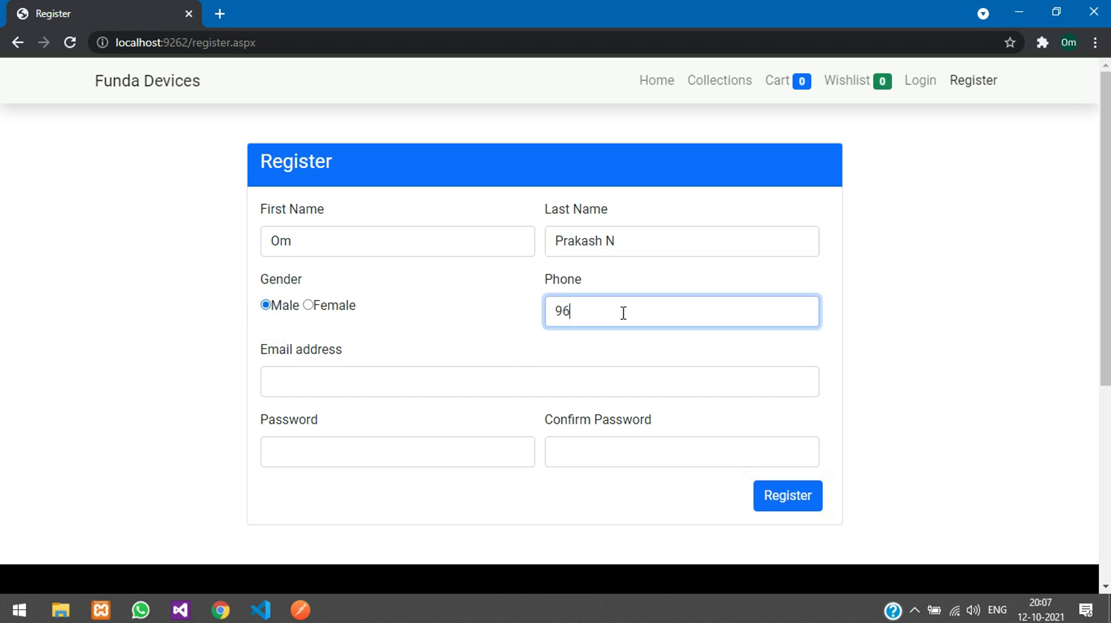
pyautogui.click(568, 381)
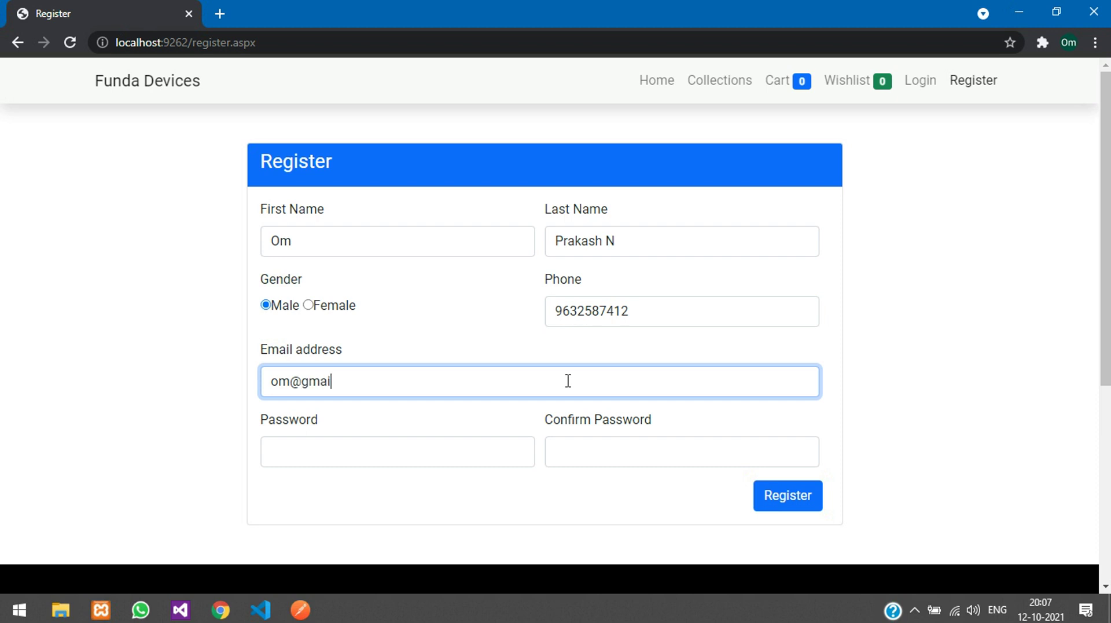
pyautogui.press('Tab')
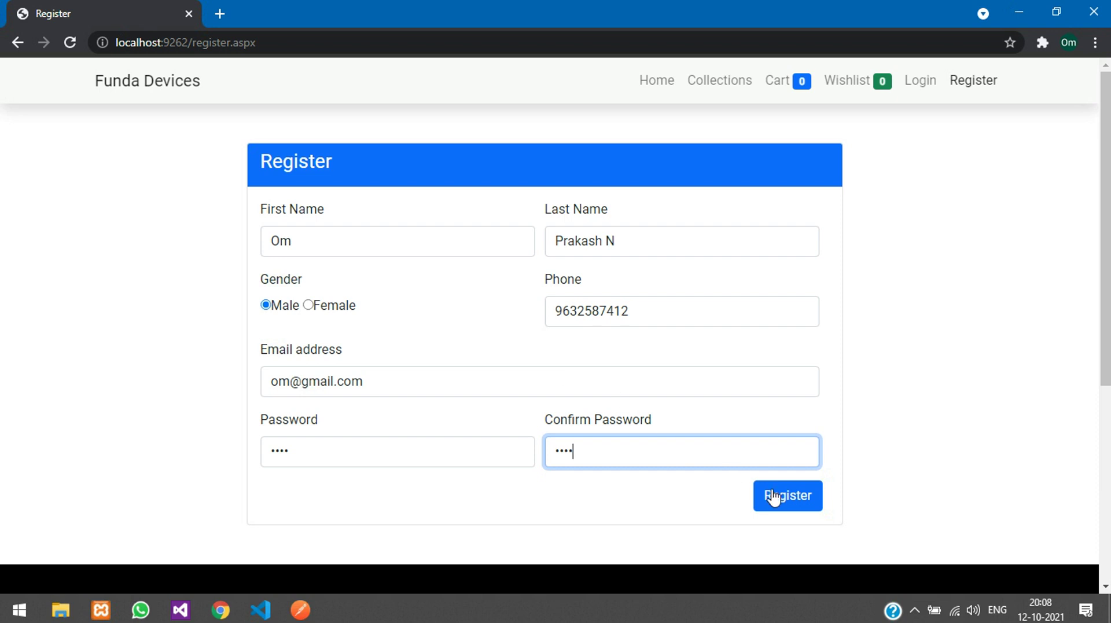
pyautogui.click(793, 503)
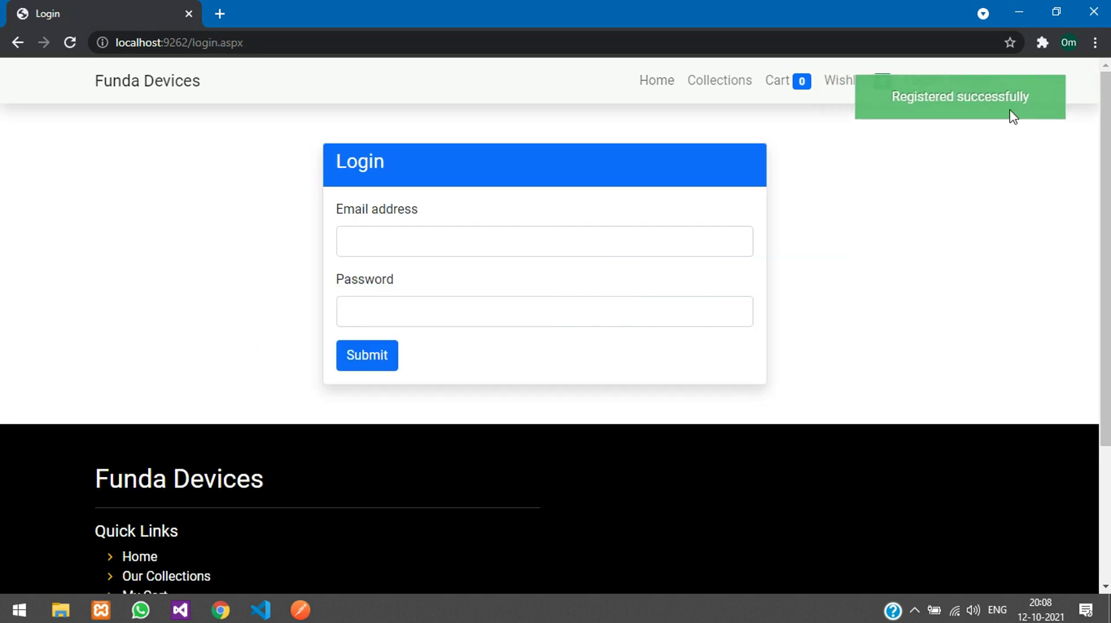
# Step: Log in with the new account's e-mail and password, then scroll to Trending products
pyautogui.click(452, 241)
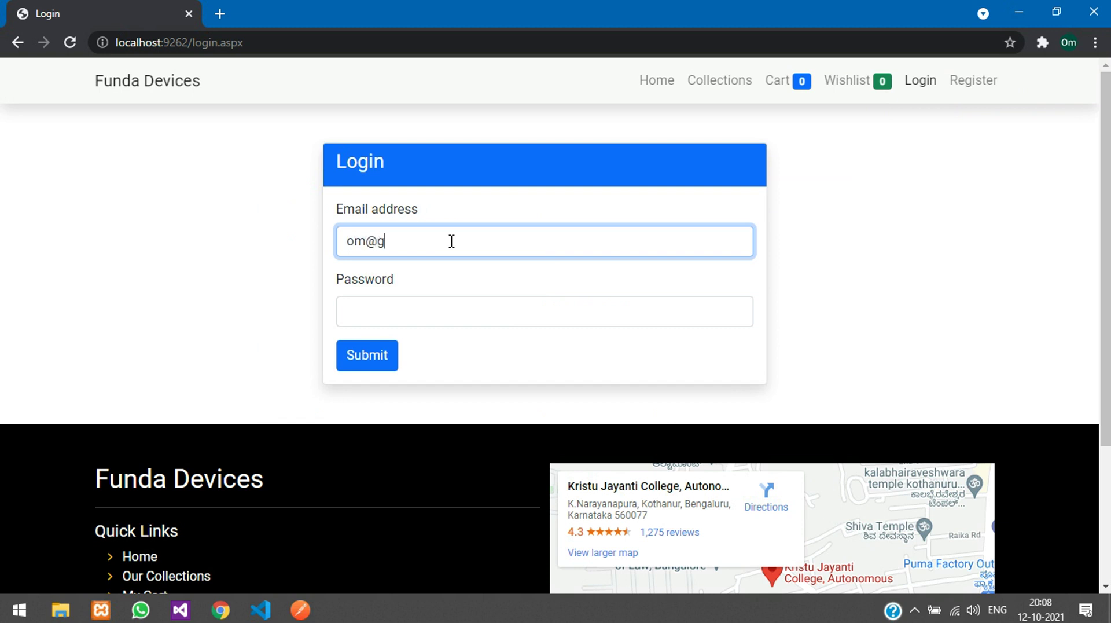
pyautogui.press('Tab')
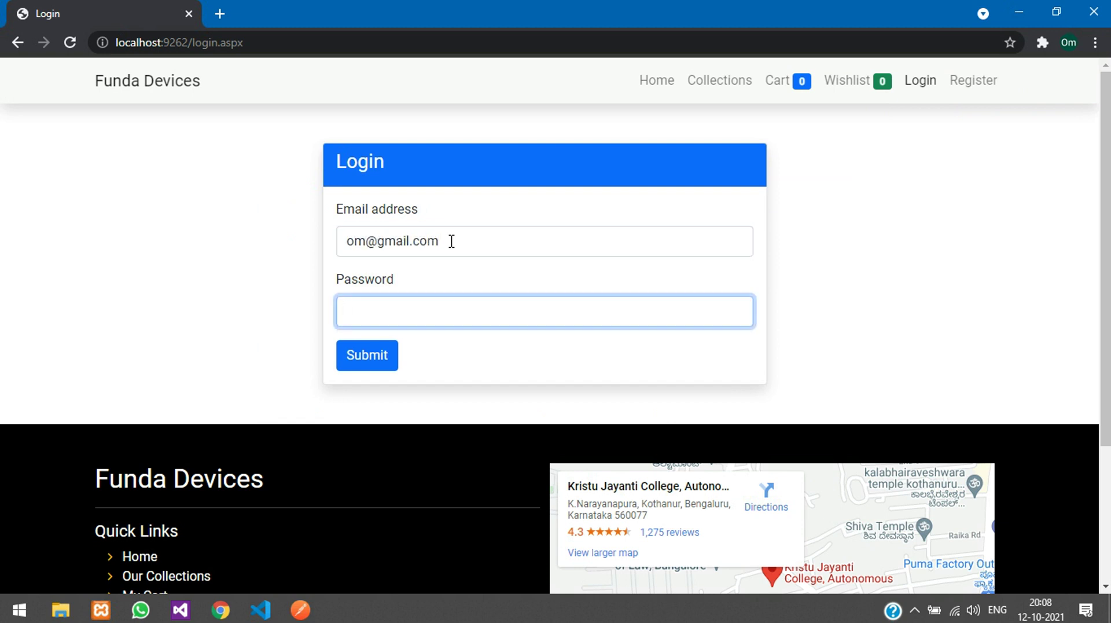
pyautogui.click(360, 365)
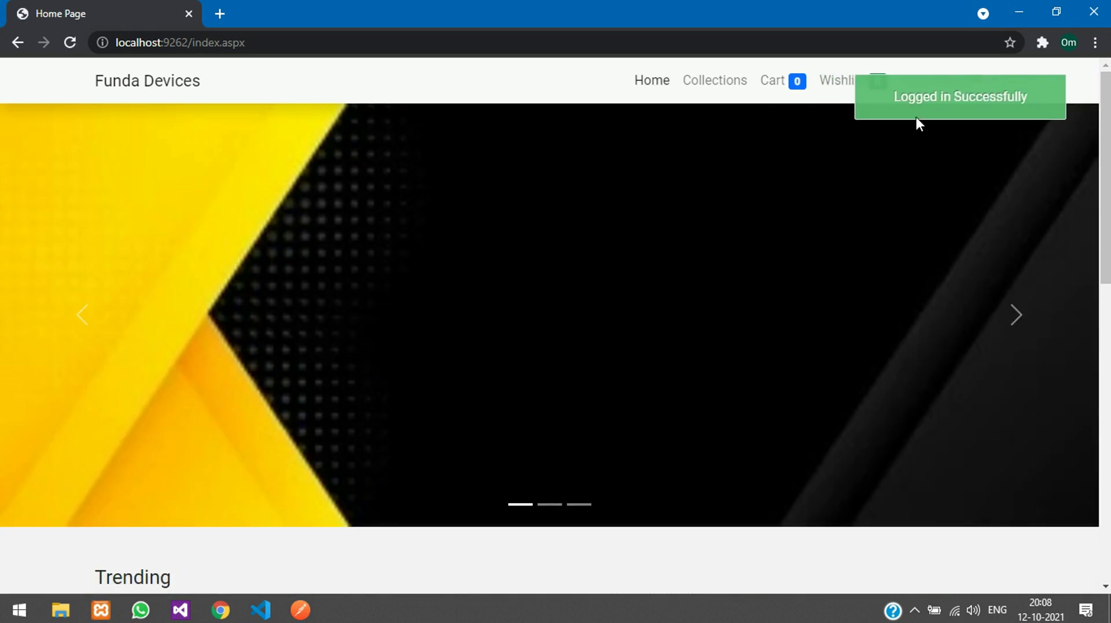
pyautogui.scroll(-3, 788, 286)
pyautogui.scroll(-3, 747, 206)
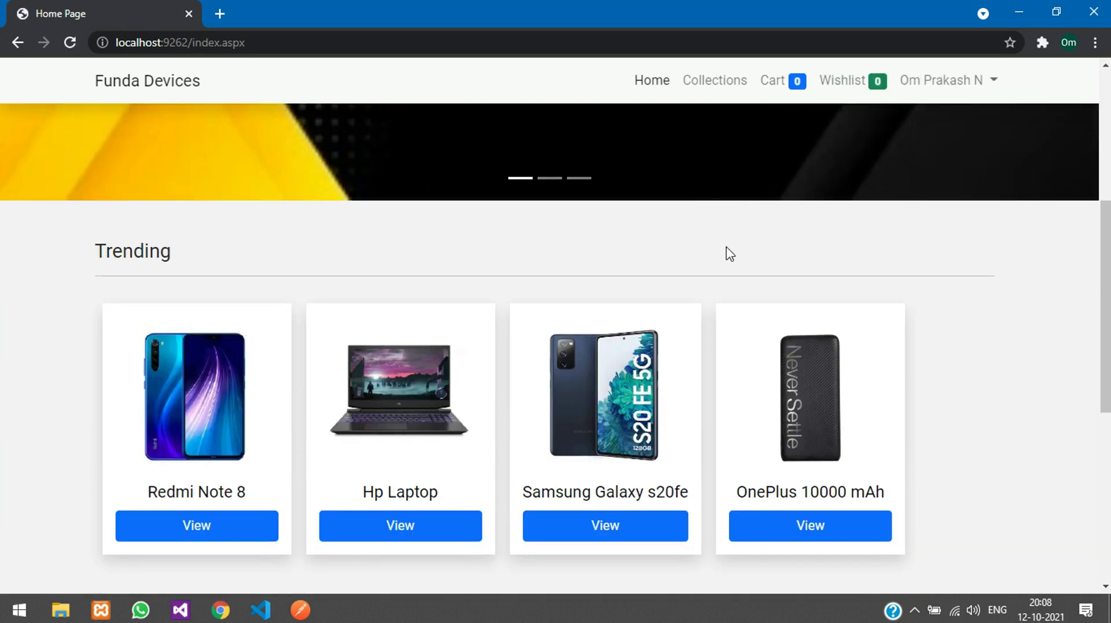
# Step: Add the Samsung Galaxy s20fe to the cart and check it appears there
pyautogui.click(591, 436)
pyautogui.scroll(-1, 558, 426)
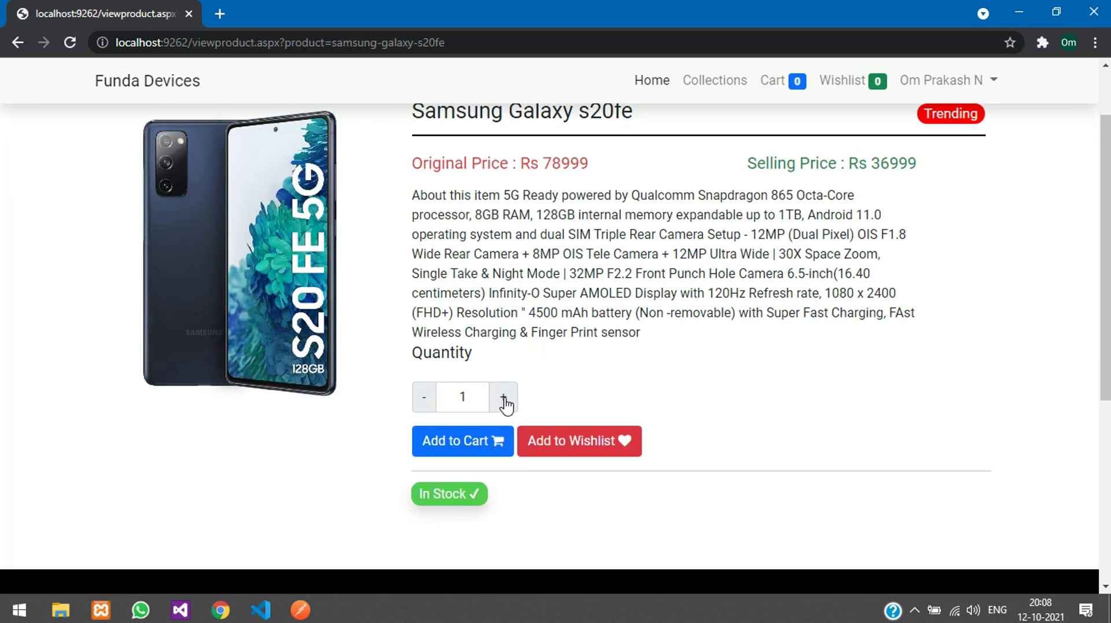
pyautogui.click(471, 446)
pyautogui.click(772, 84)
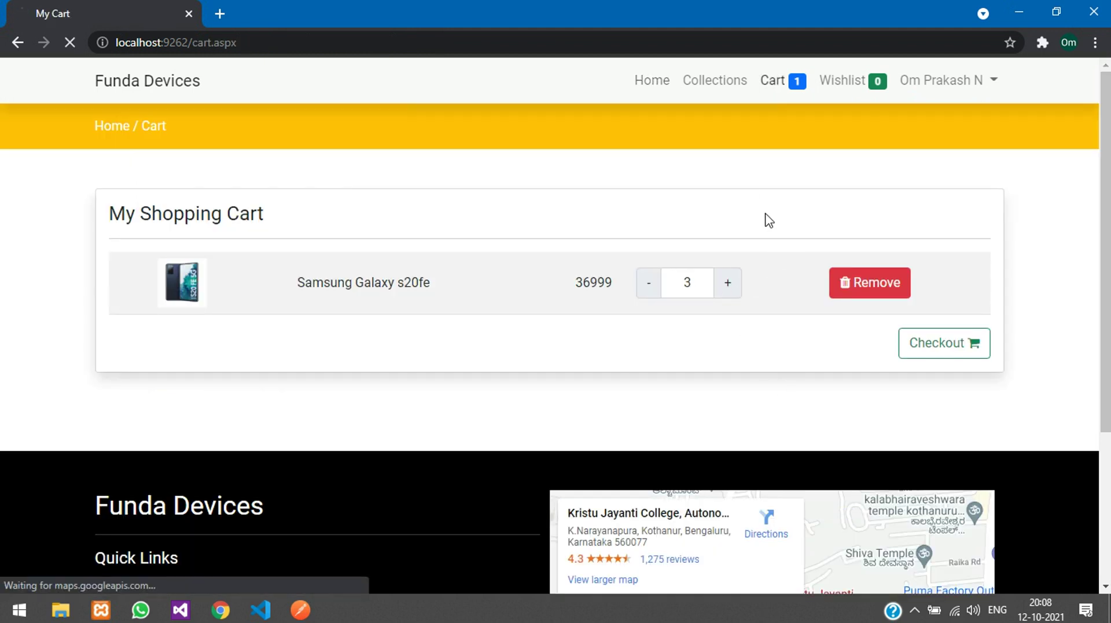
pyautogui.hotkey('alt', 'Left')
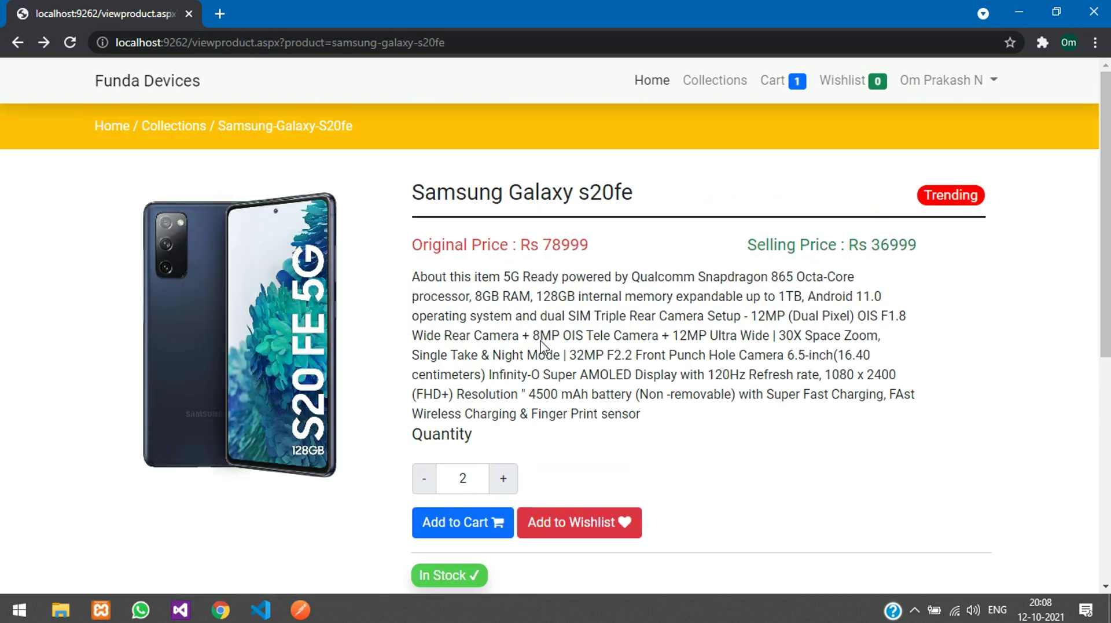
# Step: Add the Samsung Galaxy s20fe to the wishlist and view the wishlist page
pyautogui.scroll(-1, 579, 405)
pyautogui.click(576, 448)
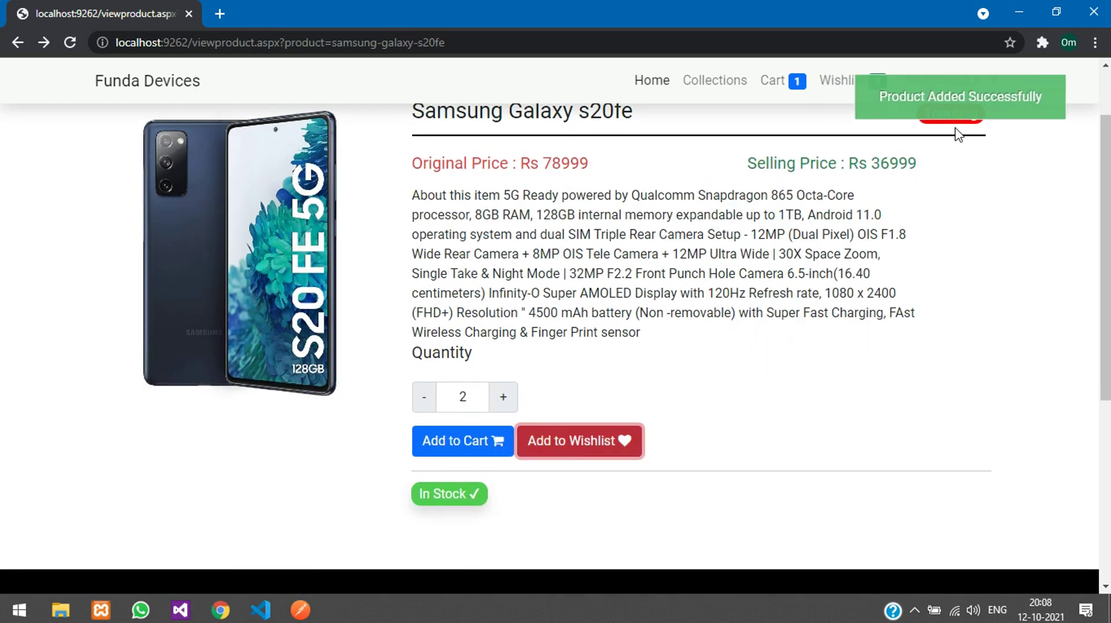
pyautogui.click(576, 443)
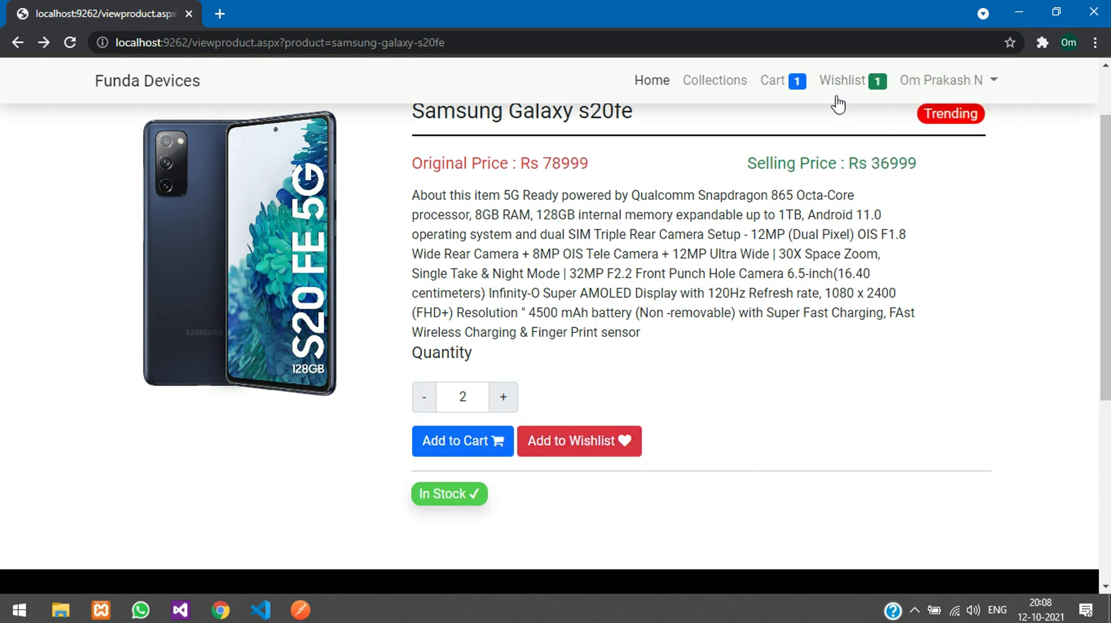
pyautogui.click(843, 81)
pyautogui.click(905, 289)
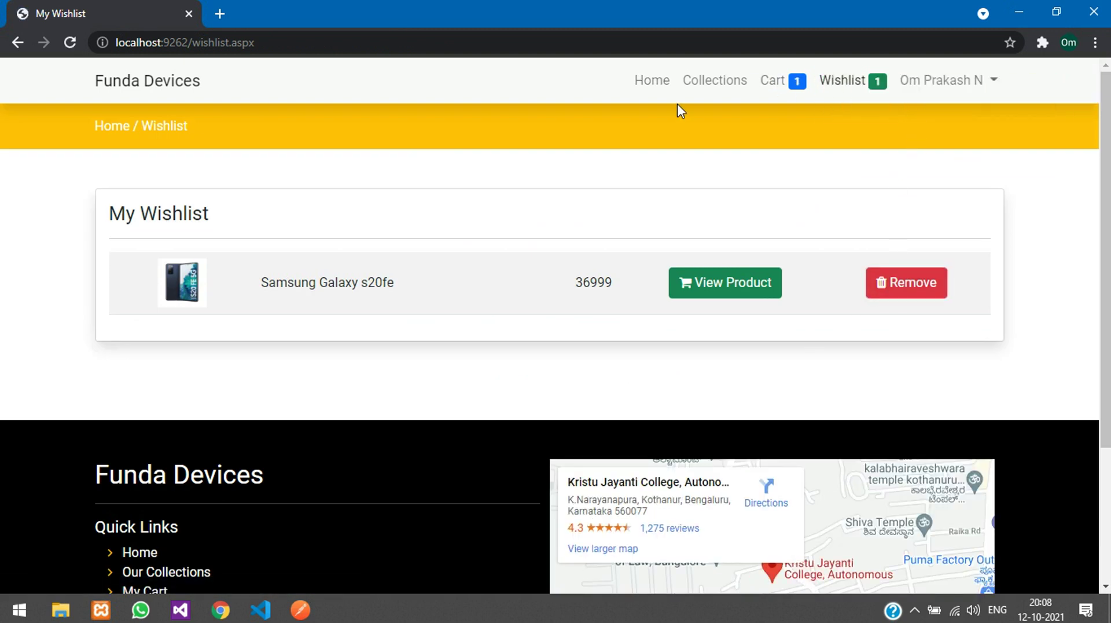
# Step: Add the Noise ColorFit Pulse watch to both the cart and the wishlist
pyautogui.hotkey('alt', 'Left')
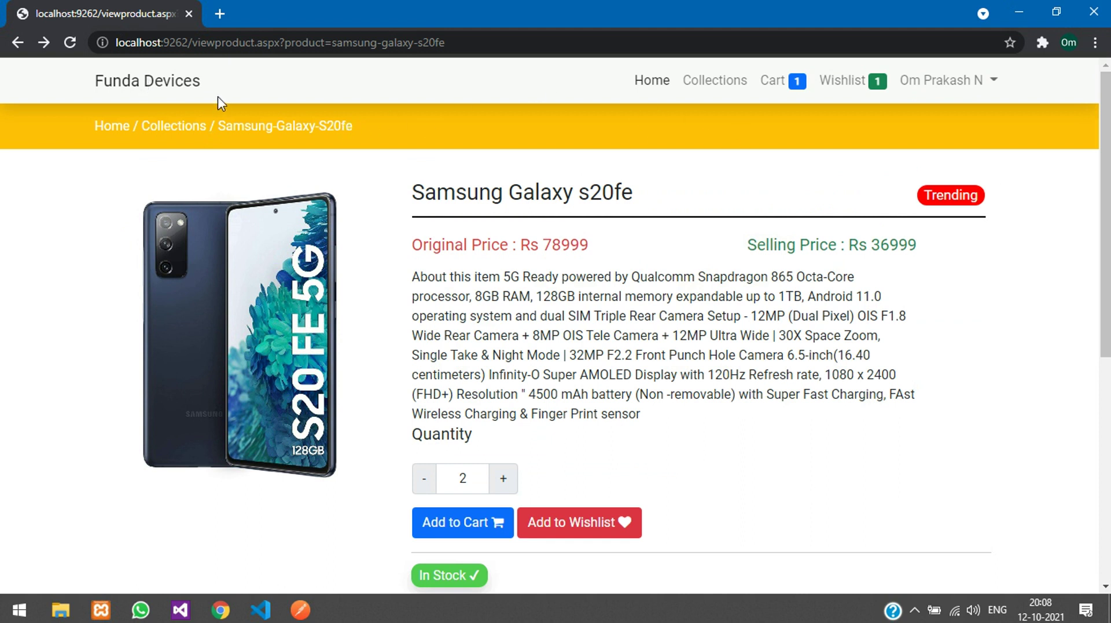
pyautogui.click(200, 128)
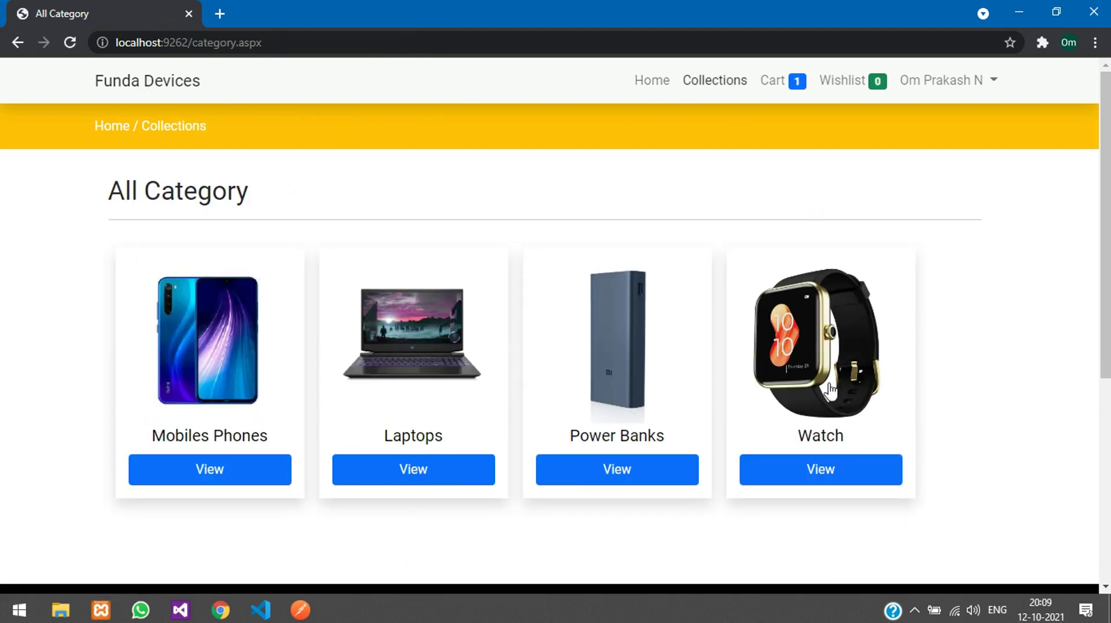
pyautogui.click(843, 389)
pyautogui.click(389, 381)
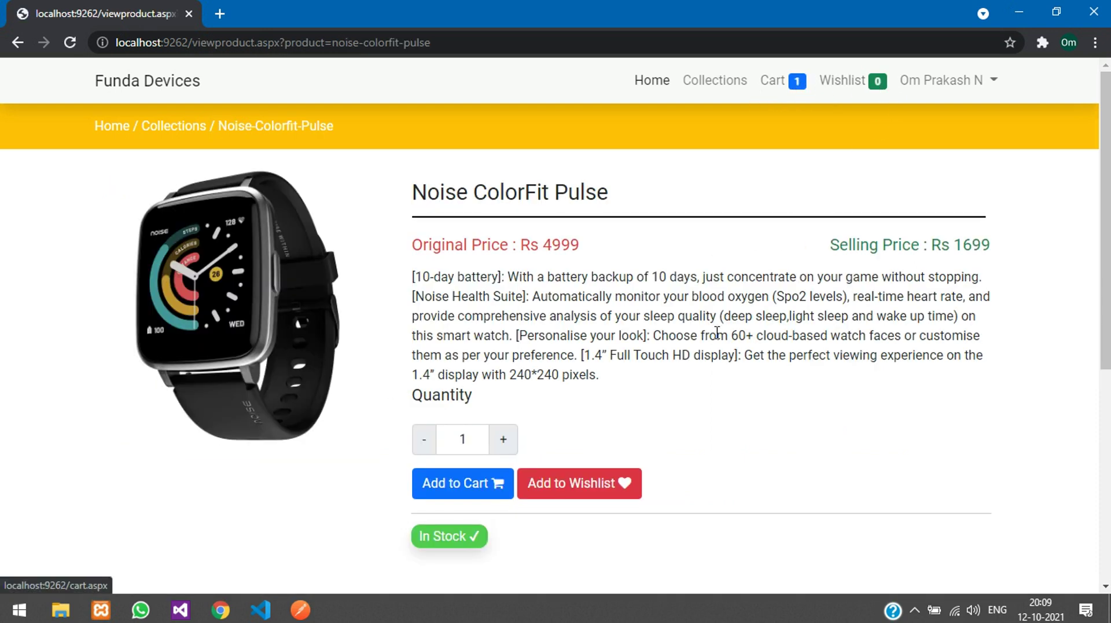
pyautogui.click(468, 489)
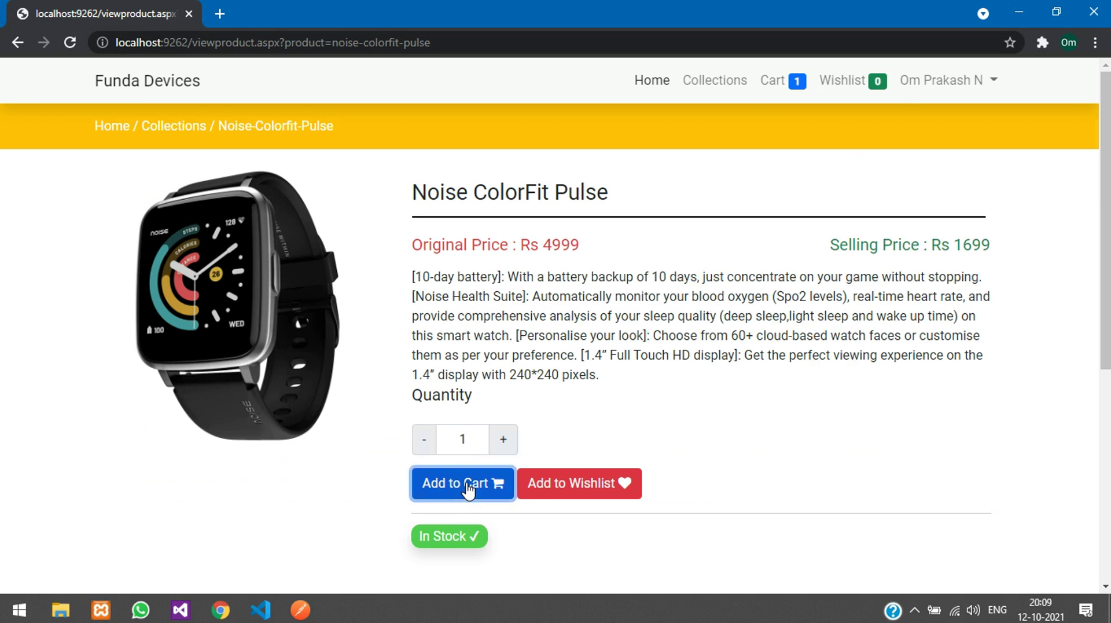
pyautogui.click(961, 120)
pyautogui.click(596, 492)
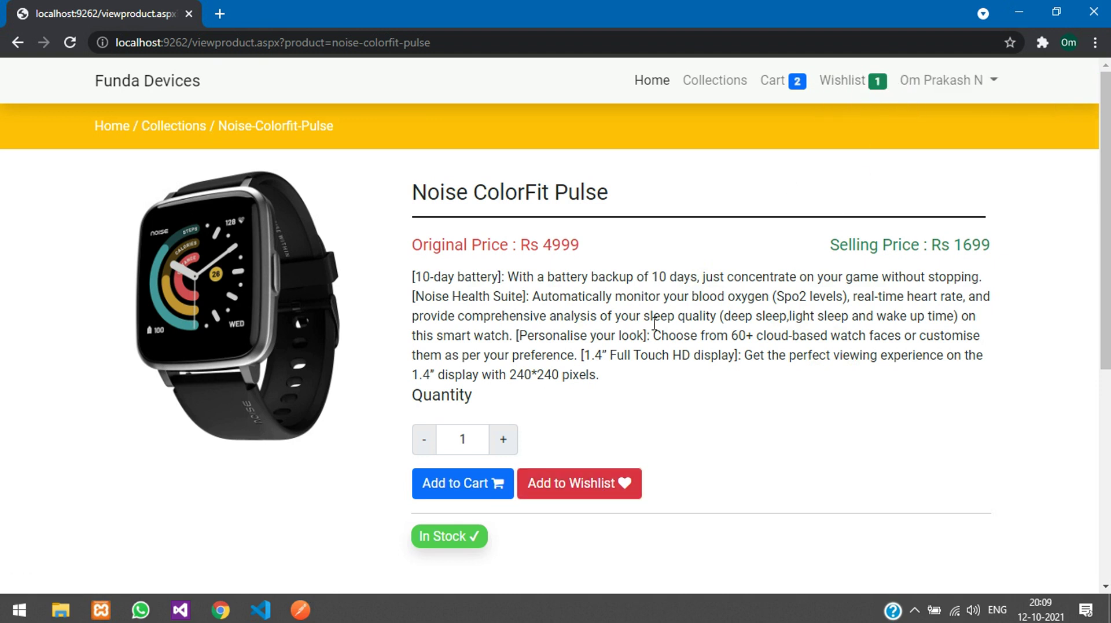
# Step: Reduce the Samsung Galaxy s20fe quantity to 2 in the cart and proceed to checkout
pyautogui.click(780, 81)
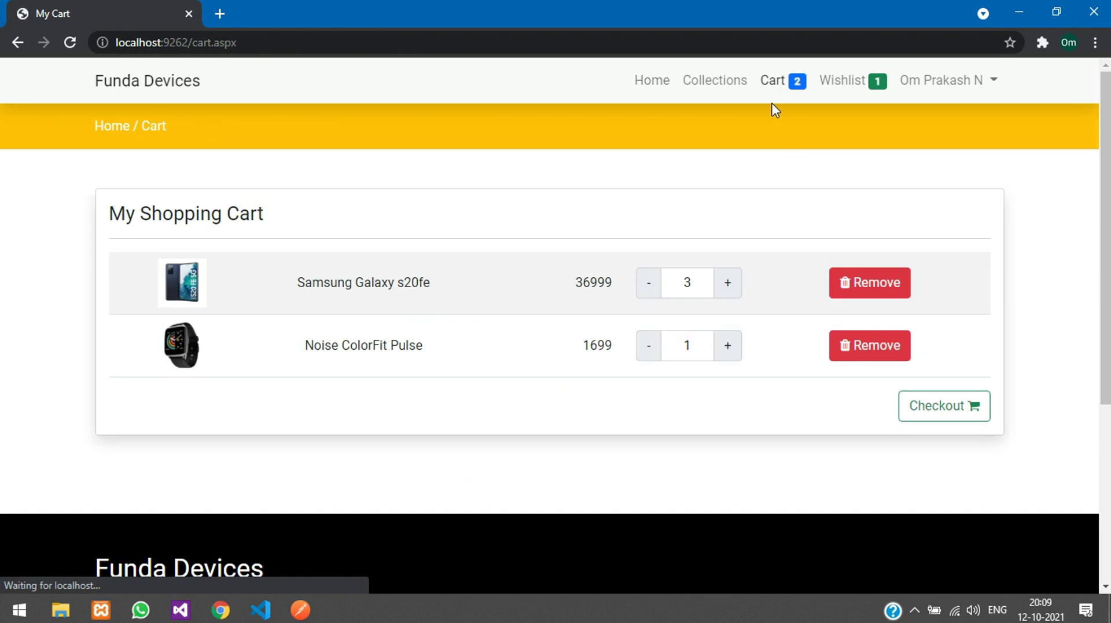
pyautogui.click(647, 294)
pyautogui.click(925, 401)
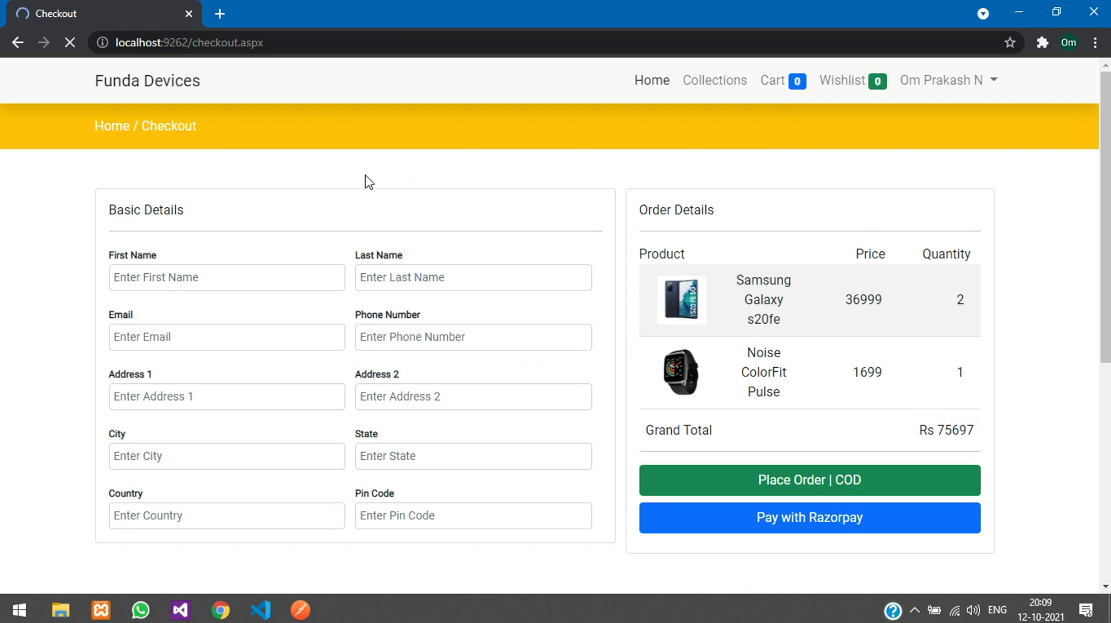
pyautogui.moveTo(110, 213); pyautogui.dragTo(265, 224)
# Step: Enter the delivery first and last name, e-mail and phone number in the checkout form
pyautogui.click(266, 223)
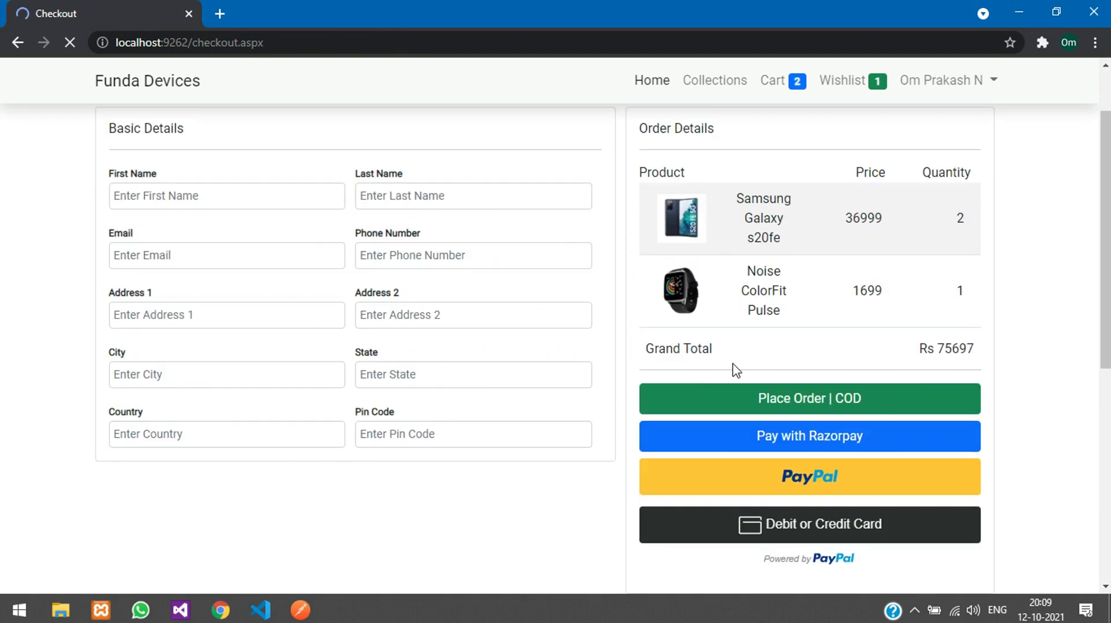
pyautogui.click(163, 279)
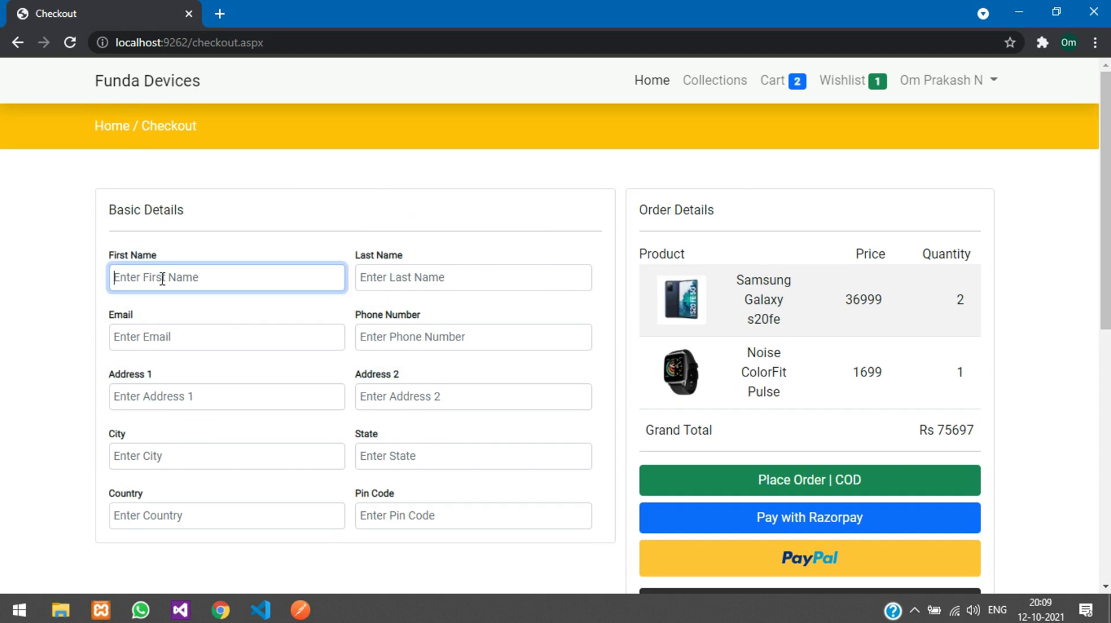
pyautogui.press('Tab')
pyautogui.hotkey('ctrl', 'a')
pyautogui.press('BackSpace')
pyautogui.write('Prakash')
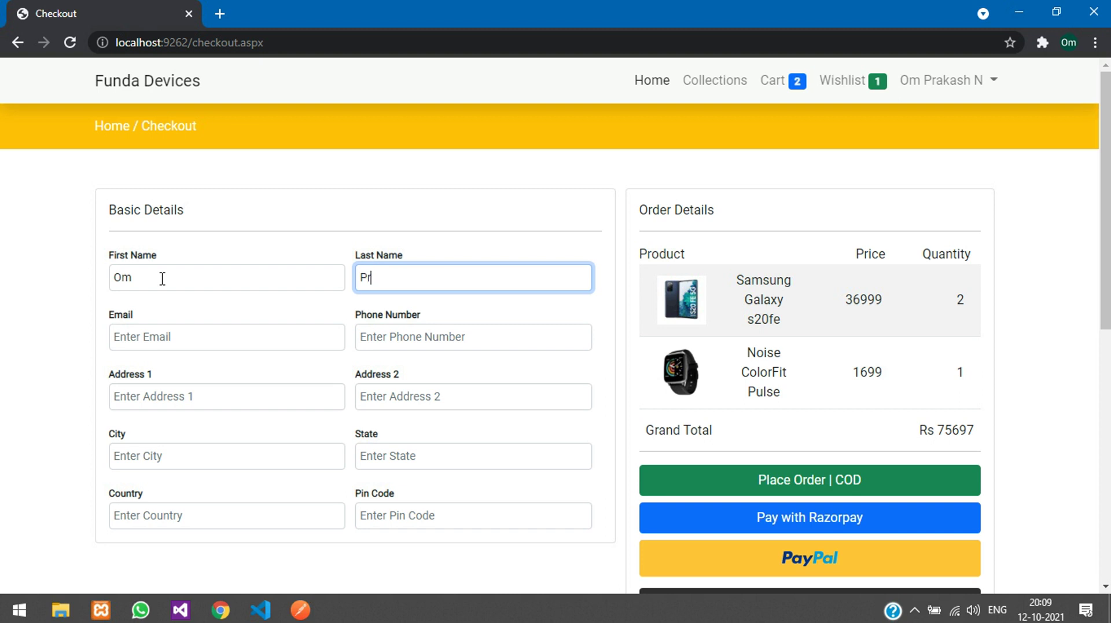
pyautogui.press('Tab')
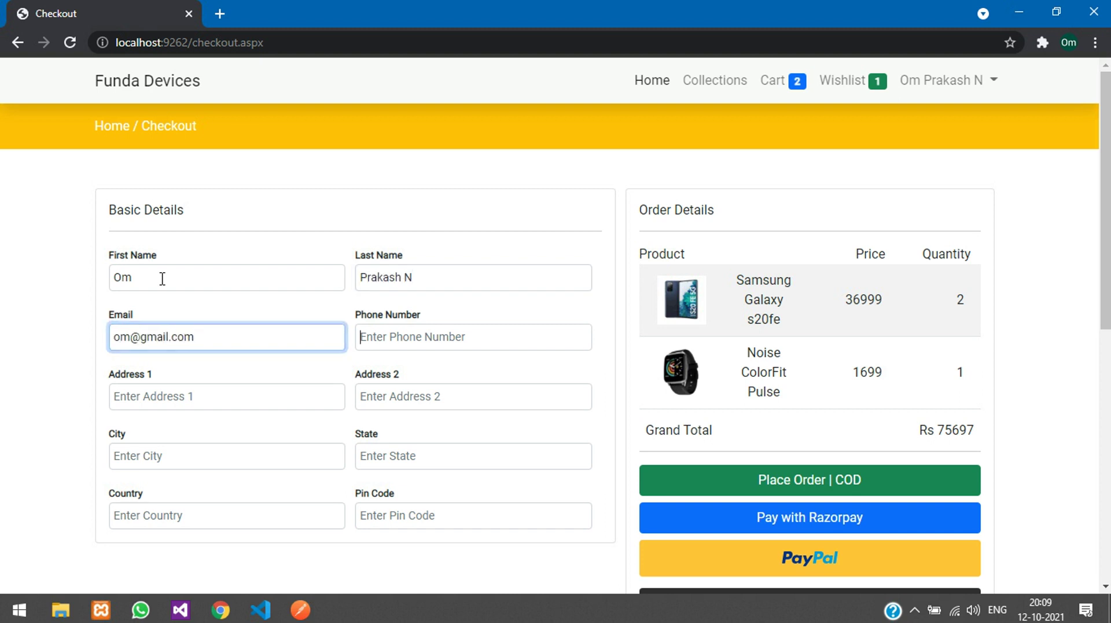
pyautogui.press('Tab')
pyautogui.write('636')
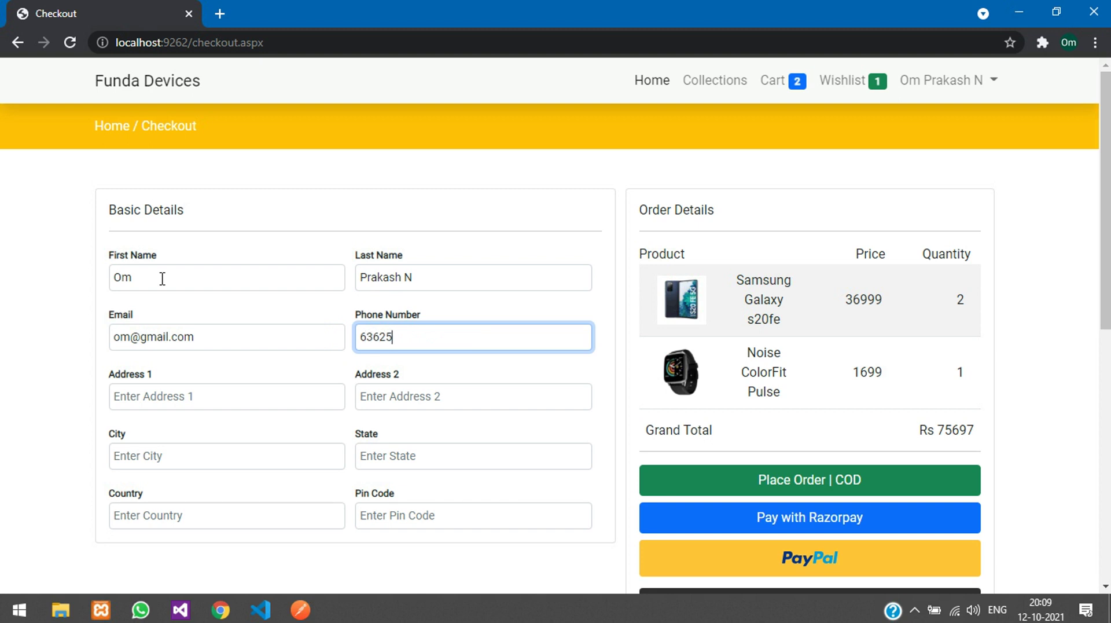
pyautogui.press('Tab')
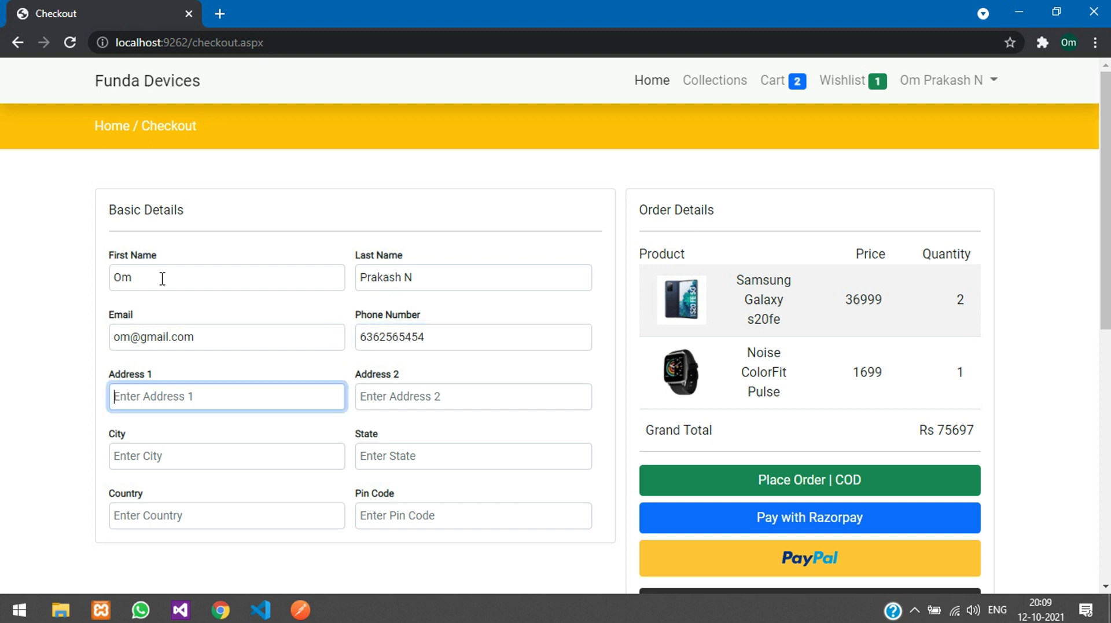
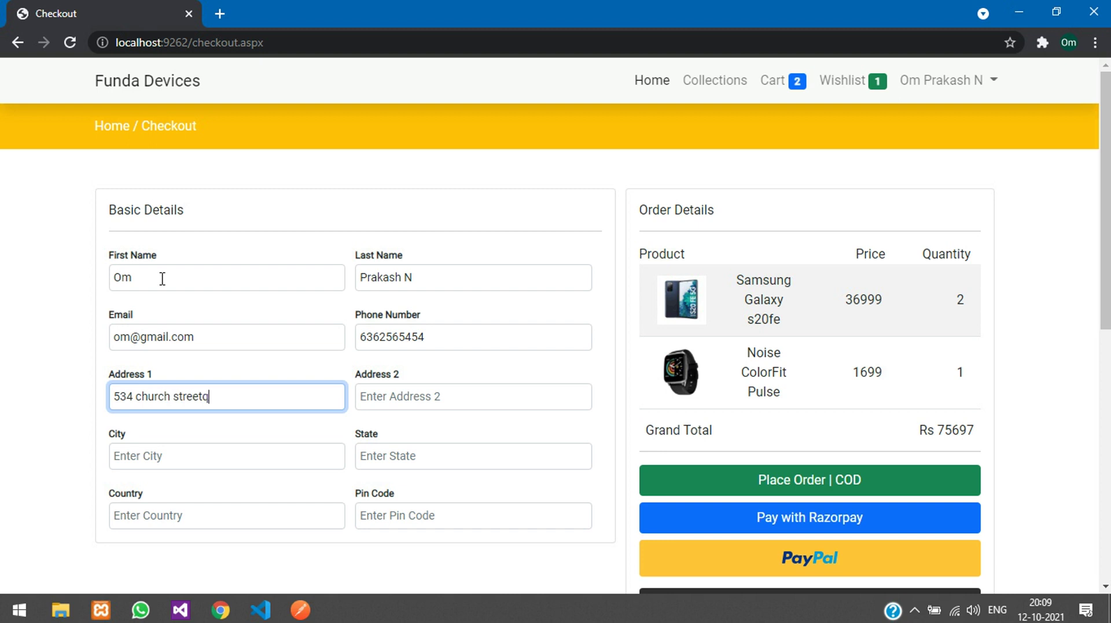
# Step: Fill in both address lines, city, state, country and pin code
pyautogui.press('Tab')
pyautogui.write('ma')
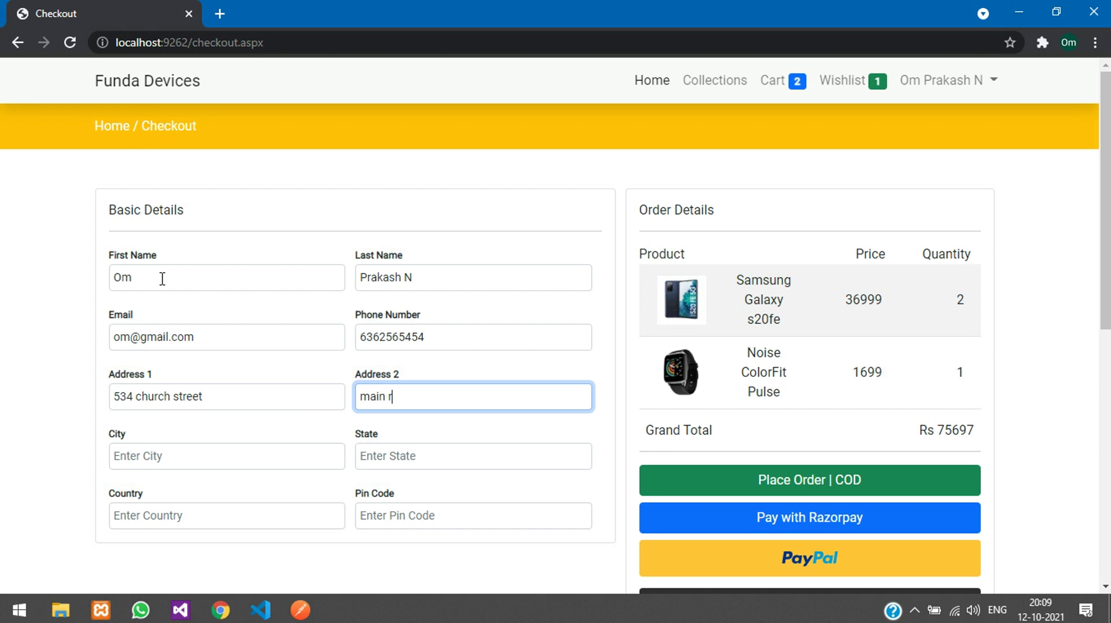
pyautogui.press('Tab')
pyautogui.write('bl')
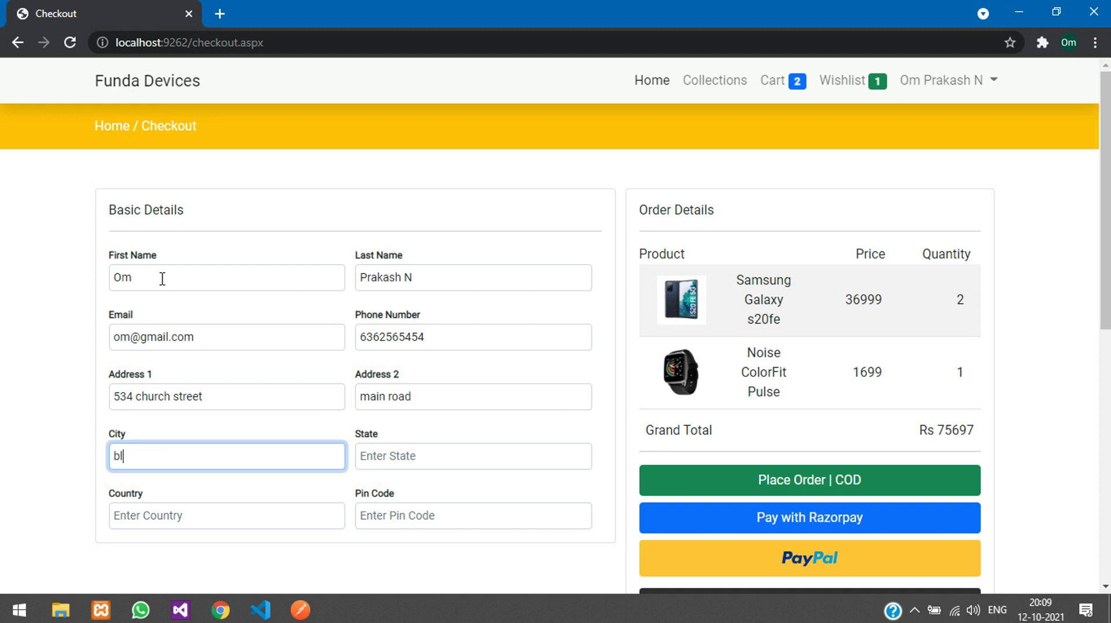
pyautogui.press('Tab')
pyautogui.write('sat')
pyautogui.press('BackSpace')
pyautogui.press('BackSpace')
pyautogui.press('BackSpace')
pyautogui.write('ktaka')
pyautogui.press('Tab')
pyautogui.write('ind')
pyautogui.press('Tab')
pyautogui.write('569988')
pyautogui.scroll(-2, 162, 278)
pyautogui.scroll(2, 162, 278)
pyautogui.click(759, 313)
pyautogui.moveTo(763, 279); pyautogui.dragTo(888, 380)
pyautogui.click(847, 330)
pyautogui.doubleClick(660, 253)
pyautogui.click(736, 295)
pyautogui.scroll(-1, 843, 382)
pyautogui.scroll(-1, 843, 382)
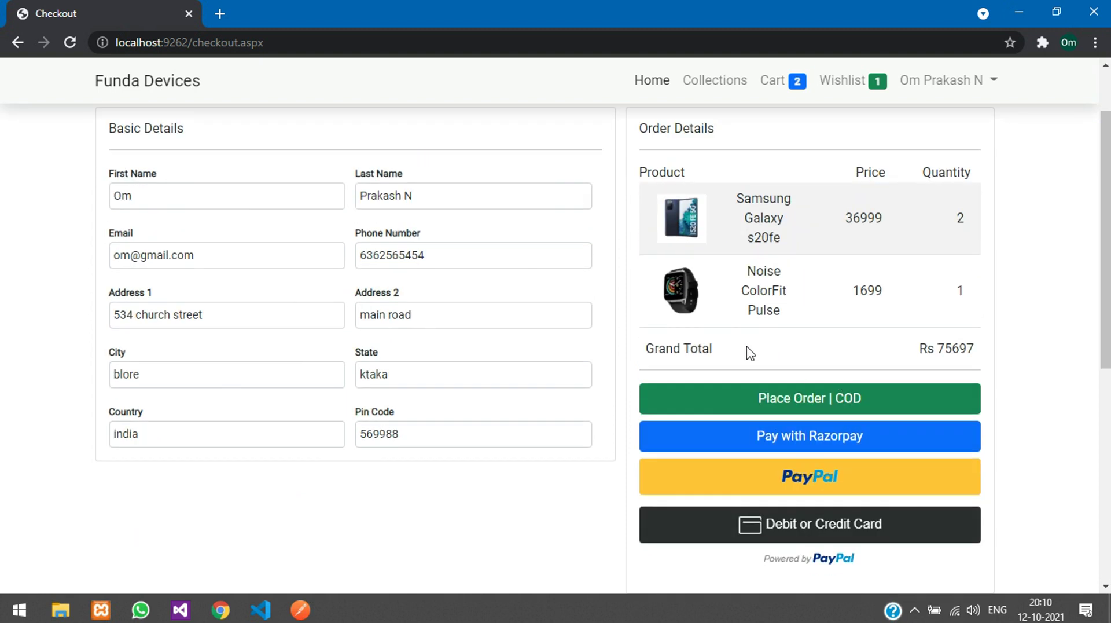
pyautogui.tripleClick(952, 348)
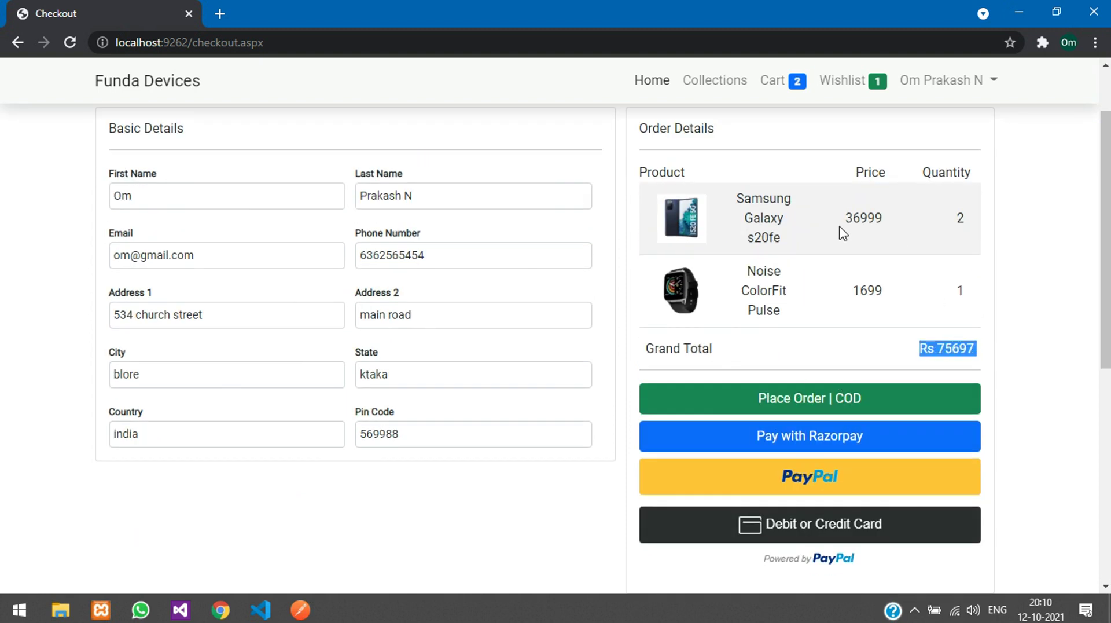
pyautogui.click(866, 221)
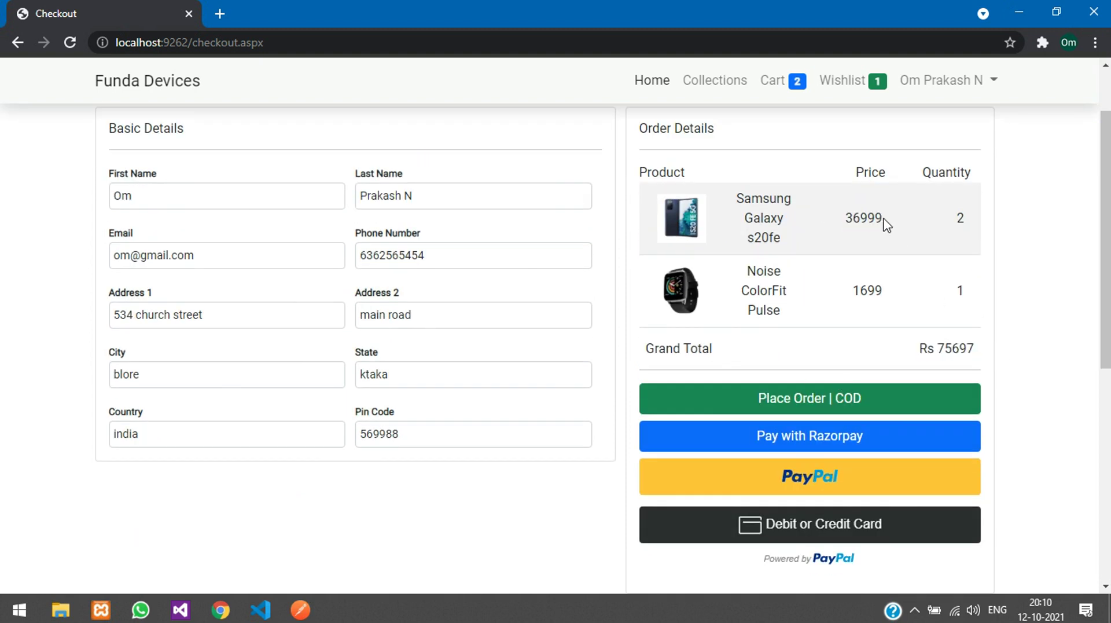
pyautogui.moveTo(854, 290); pyautogui.dragTo(898, 295)
pyautogui.click(924, 319)
pyautogui.doubleClick(950, 347)
pyautogui.click(921, 348)
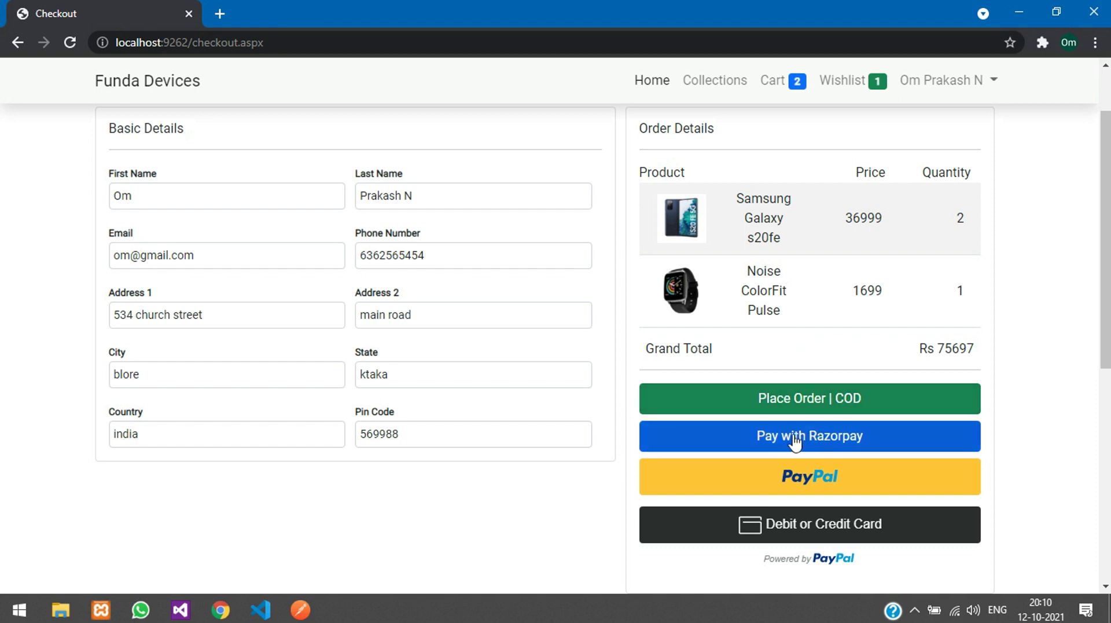
# Step: Pay ₹1 for the order through Razorpay using UPI, entering the shopper's UPI ID
pyautogui.click(888, 441)
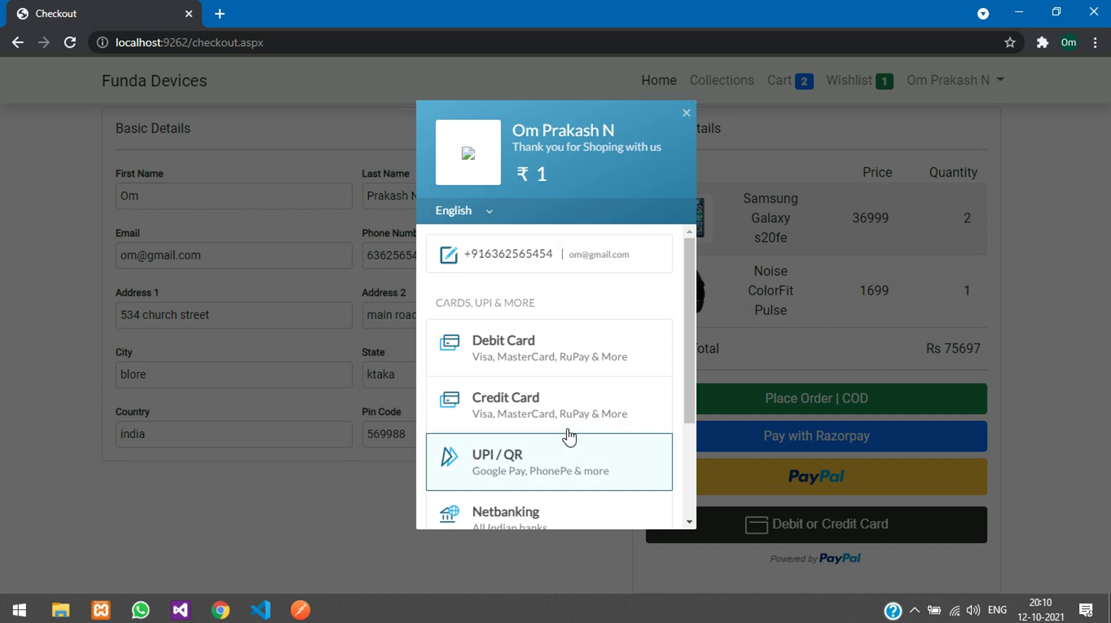
pyautogui.scroll(-2, 550, 285)
pyautogui.scroll(2, 548, 286)
pyautogui.scroll(-2, 516, 372)
pyautogui.click(498, 395)
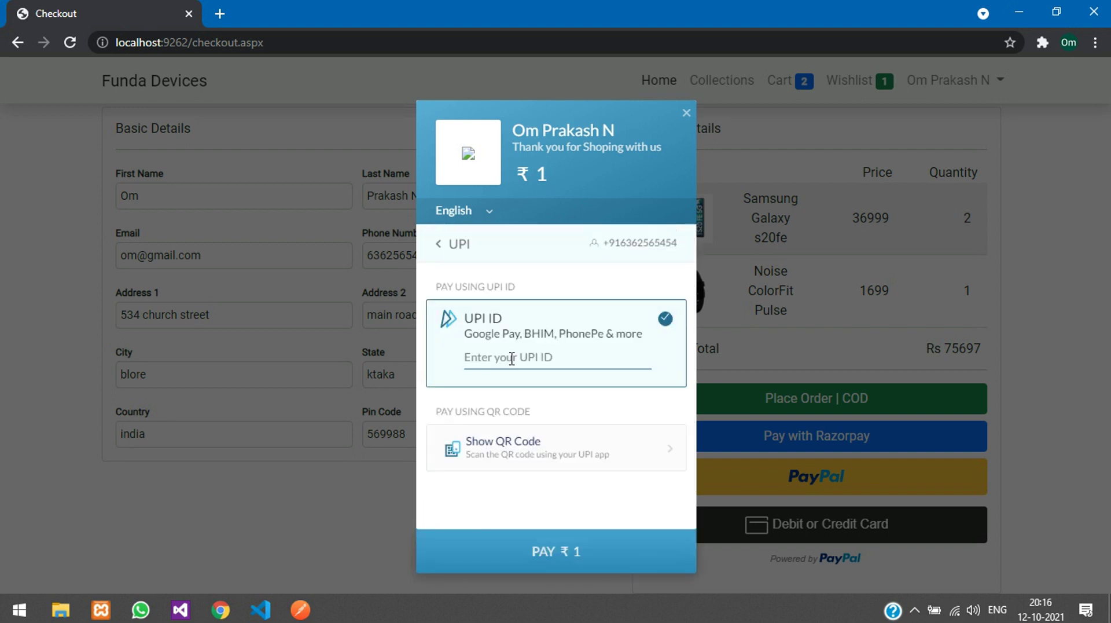
pyautogui.write('ybl')
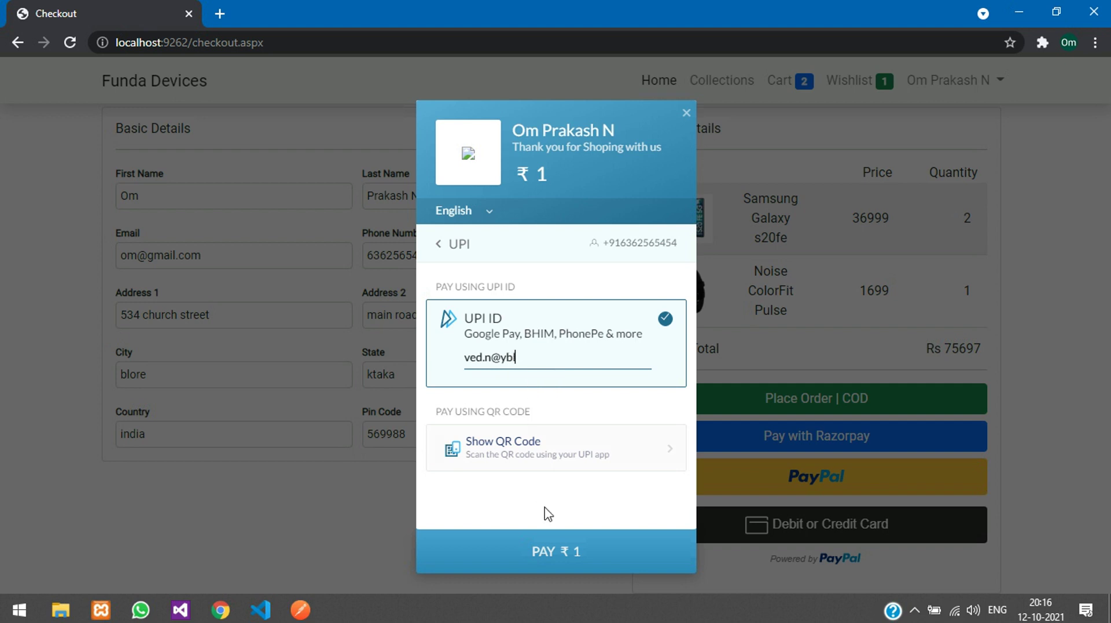
pyautogui.click(565, 557)
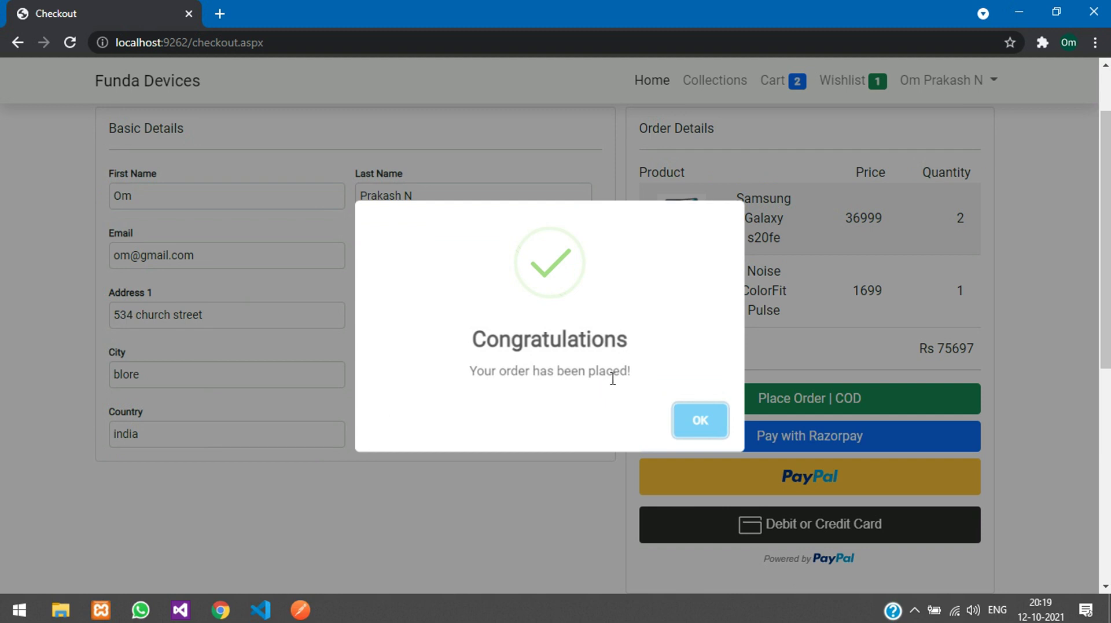
# Step: Open the new order's details and check its address, Razorpay payment, tracking number, phone and total 75697
pyautogui.click(717, 432)
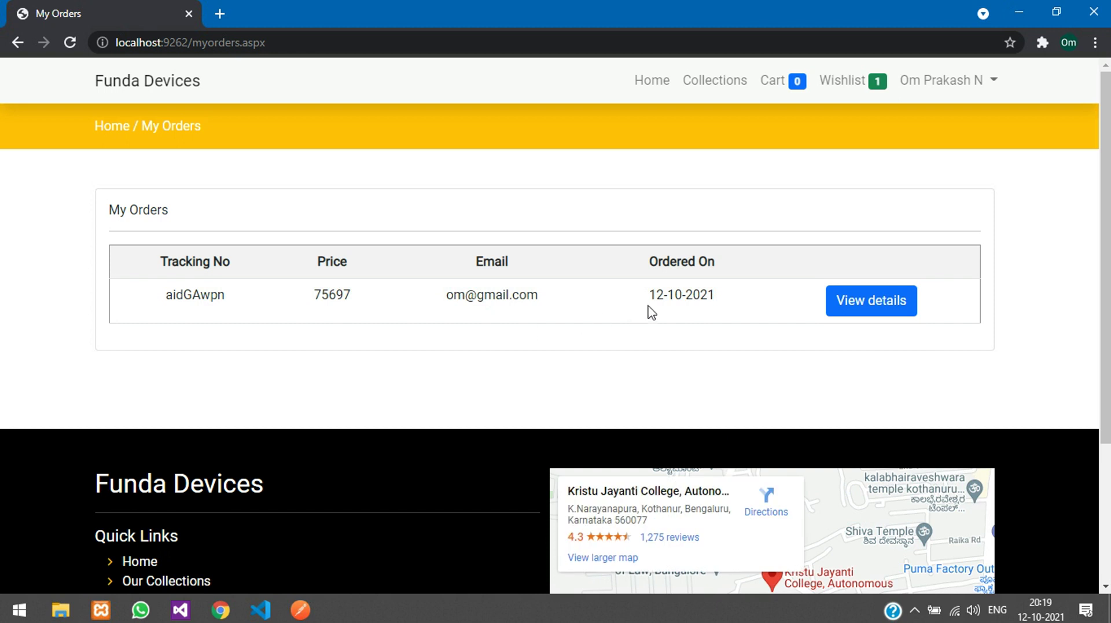
pyautogui.click(835, 306)
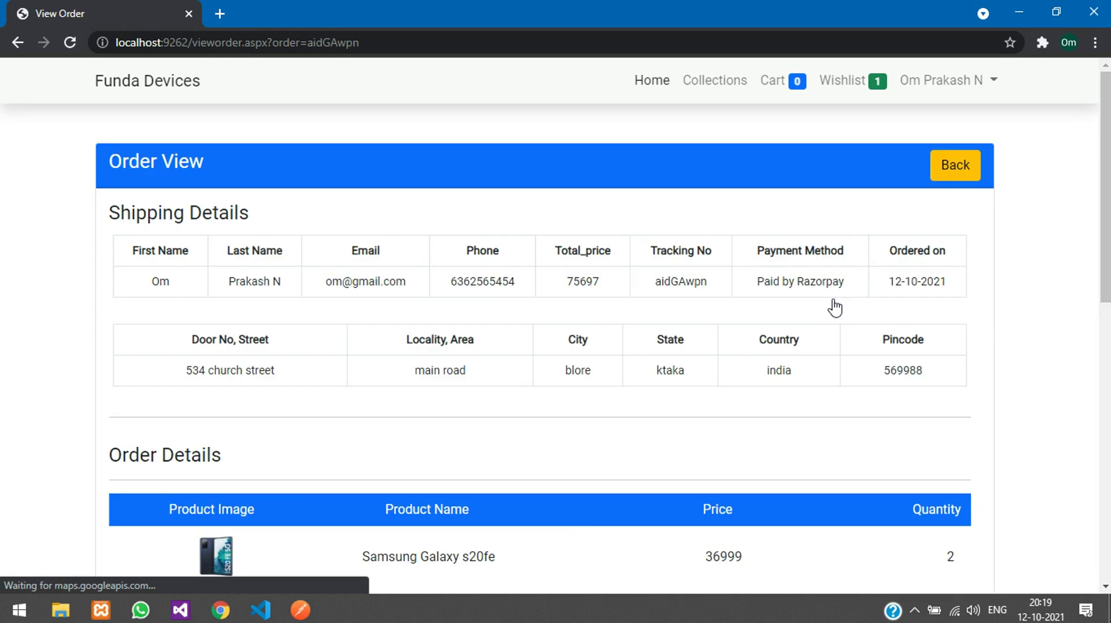
pyautogui.moveTo(415, 376); pyautogui.dragTo(640, 367)
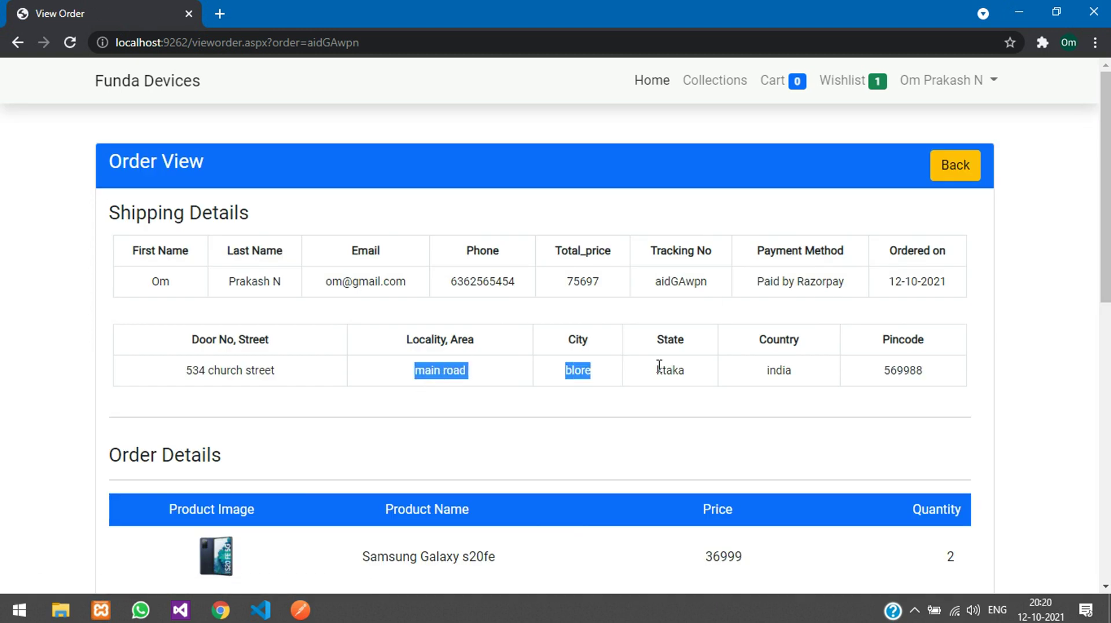
pyautogui.click(660, 365)
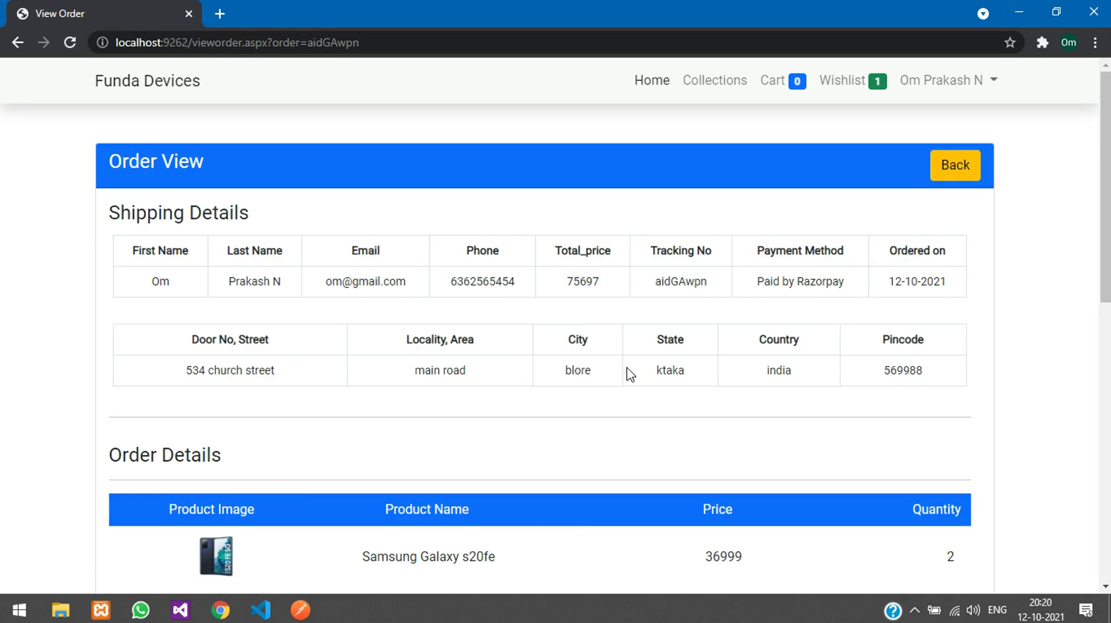
pyautogui.moveTo(757, 280); pyautogui.dragTo(836, 283)
pyautogui.click(757, 283)
pyautogui.click(837, 283)
pyautogui.doubleClick(703, 276)
pyautogui.doubleClick(579, 280)
pyautogui.doubleClick(491, 280)
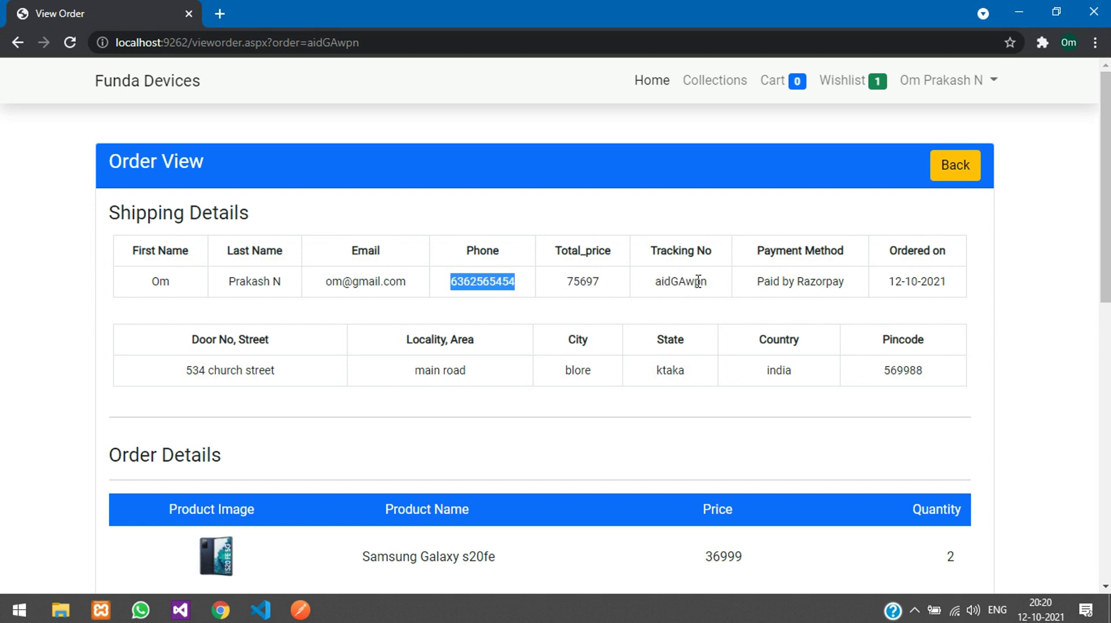
# Step: Review the Order Details section, including the Samsung Galaxy s20fe item and the Pending status
pyautogui.scroll(-4, 596, 341)
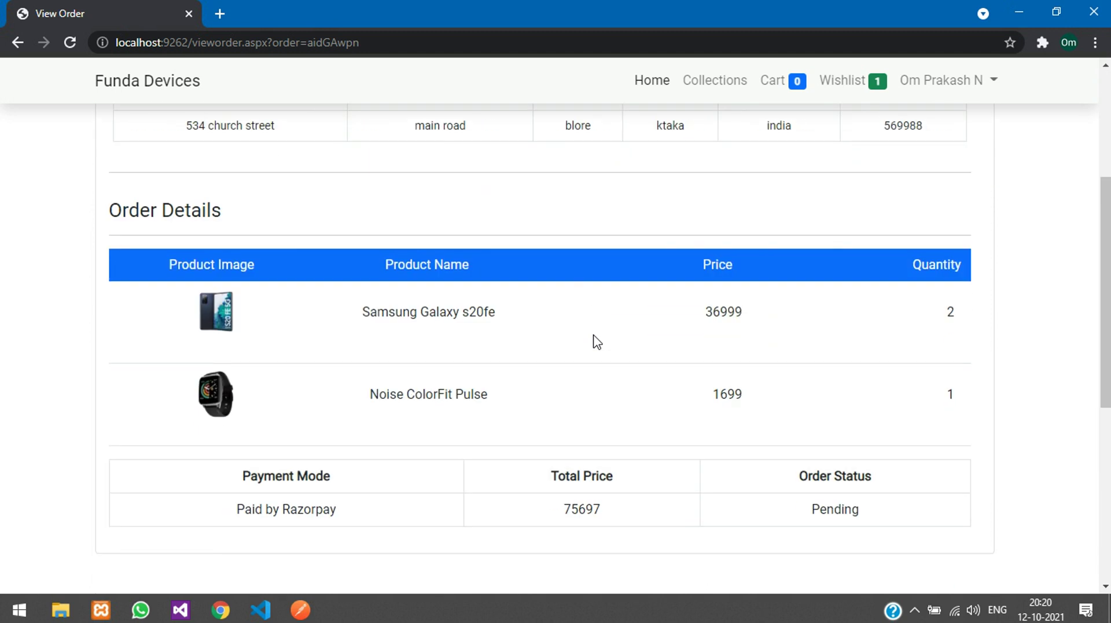
pyautogui.moveTo(159, 213); pyautogui.dragTo(227, 219)
pyautogui.click(227, 219)
pyautogui.moveTo(313, 319); pyautogui.dragTo(473, 313)
pyautogui.click(724, 321)
pyautogui.doubleClick(818, 504)
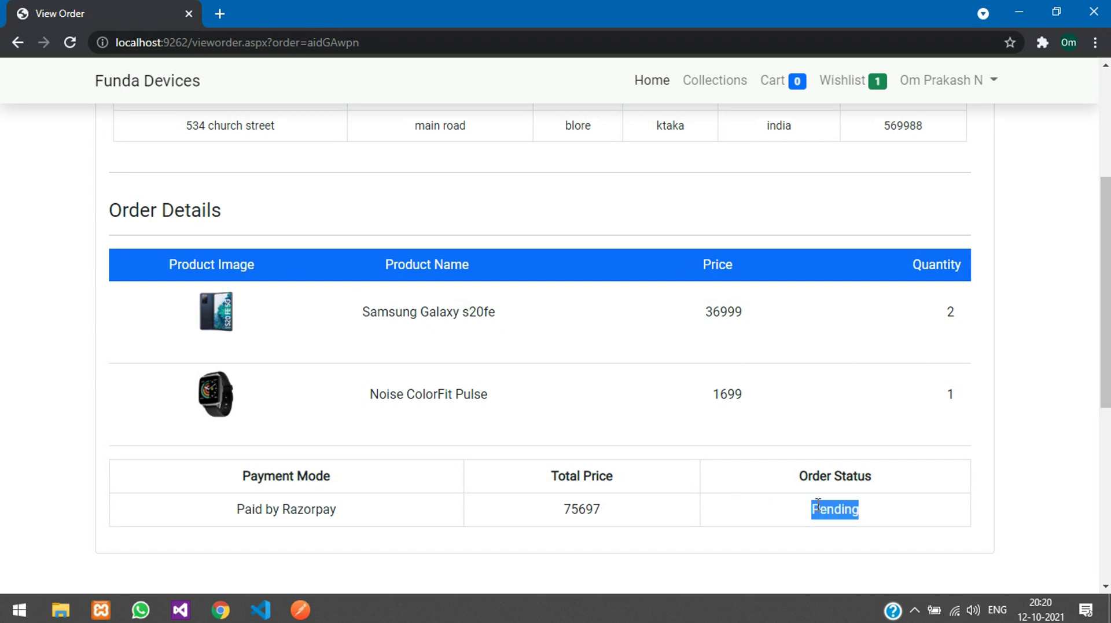
pyautogui.click(841, 506)
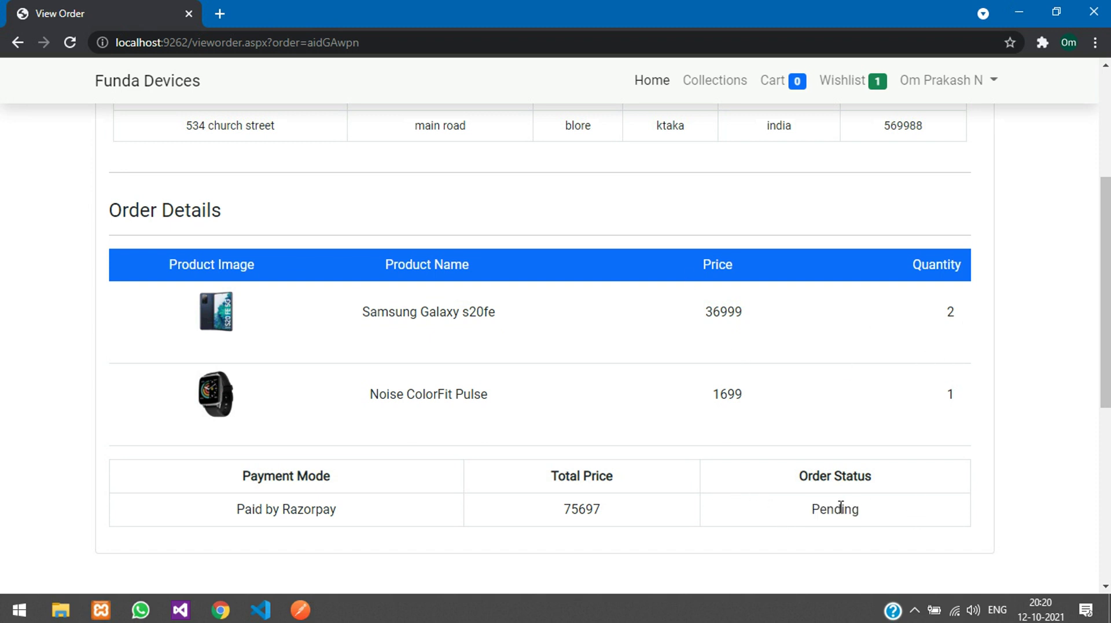
pyautogui.doubleClick(821, 504)
pyautogui.click(909, 521)
pyautogui.scroll(4, 626, 514)
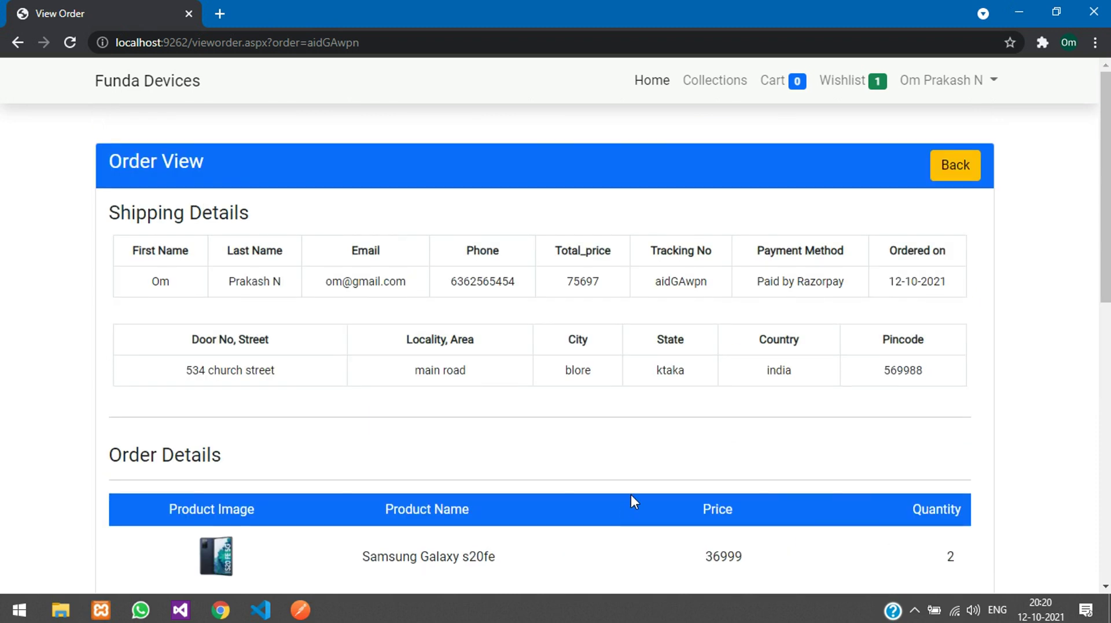
# Step: Go back to My Orders, open My Profile, and save an extra surname appended to Last Name
pyautogui.click(958, 169)
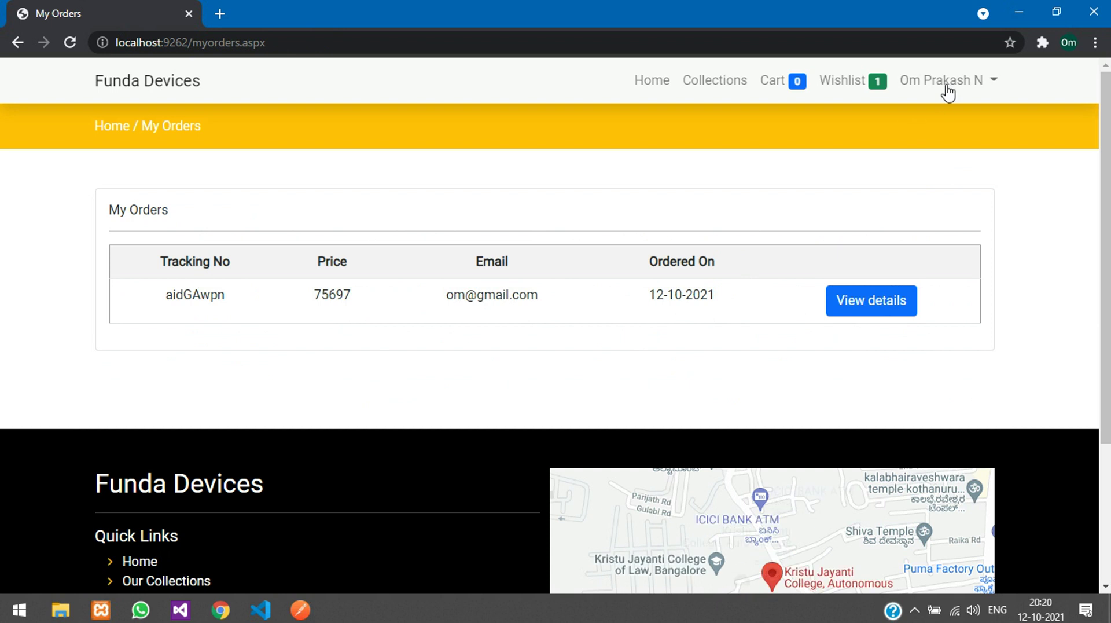
pyautogui.click(941, 94)
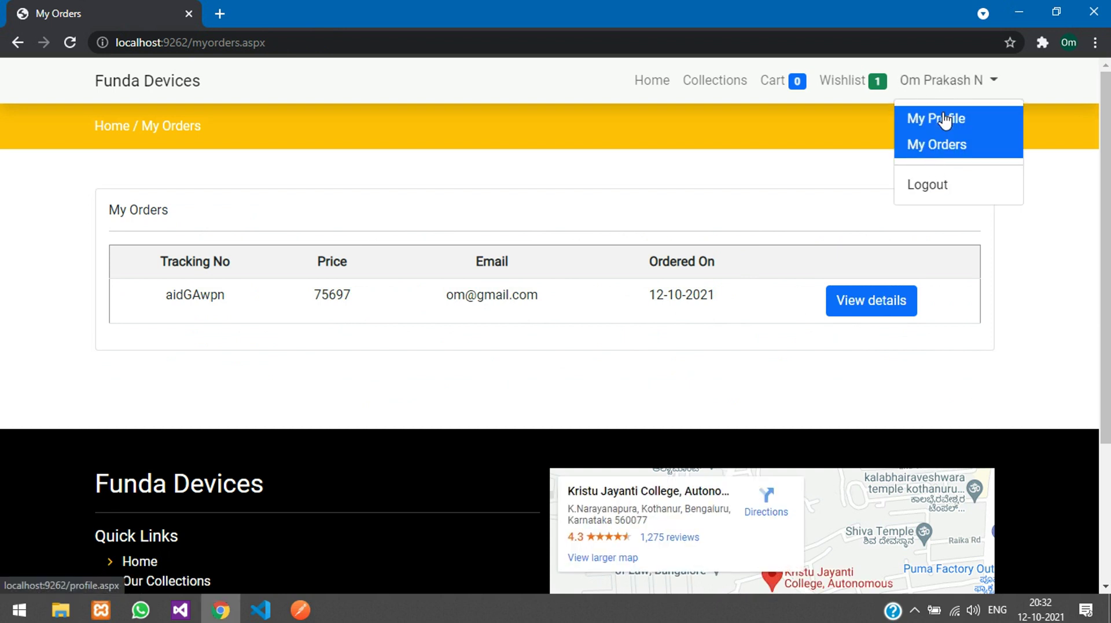
pyautogui.click(945, 120)
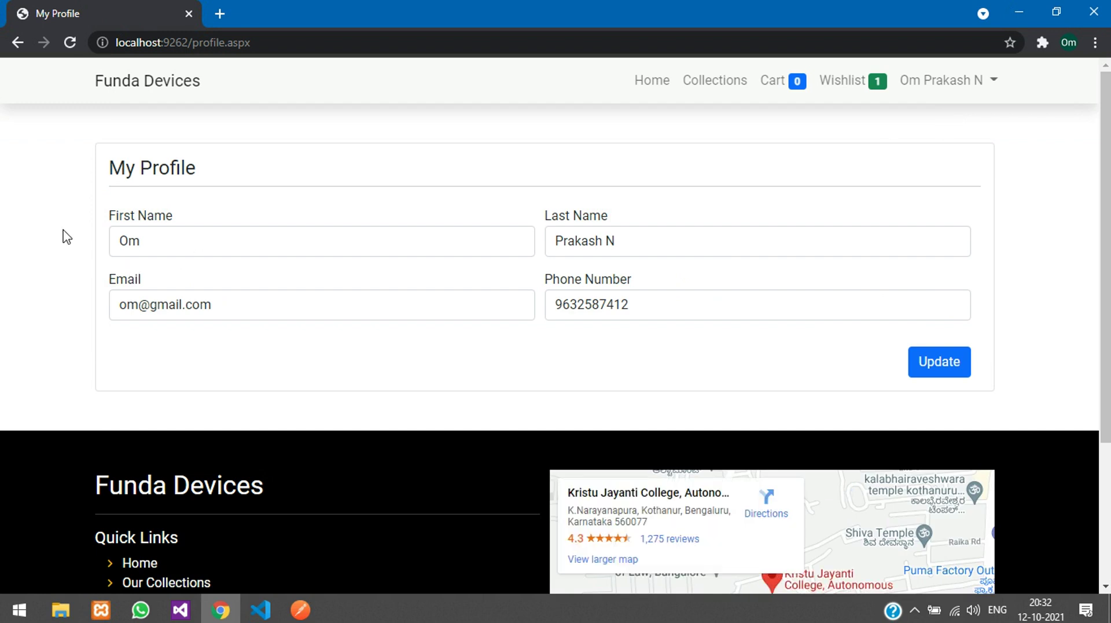
pyautogui.click(674, 240)
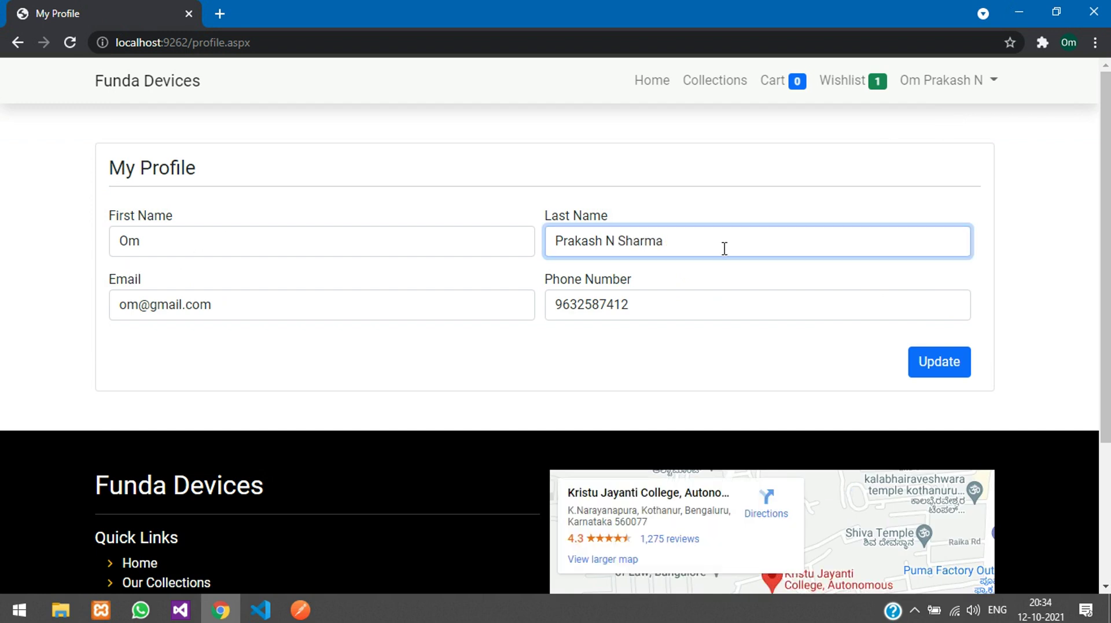
pyautogui.click(954, 360)
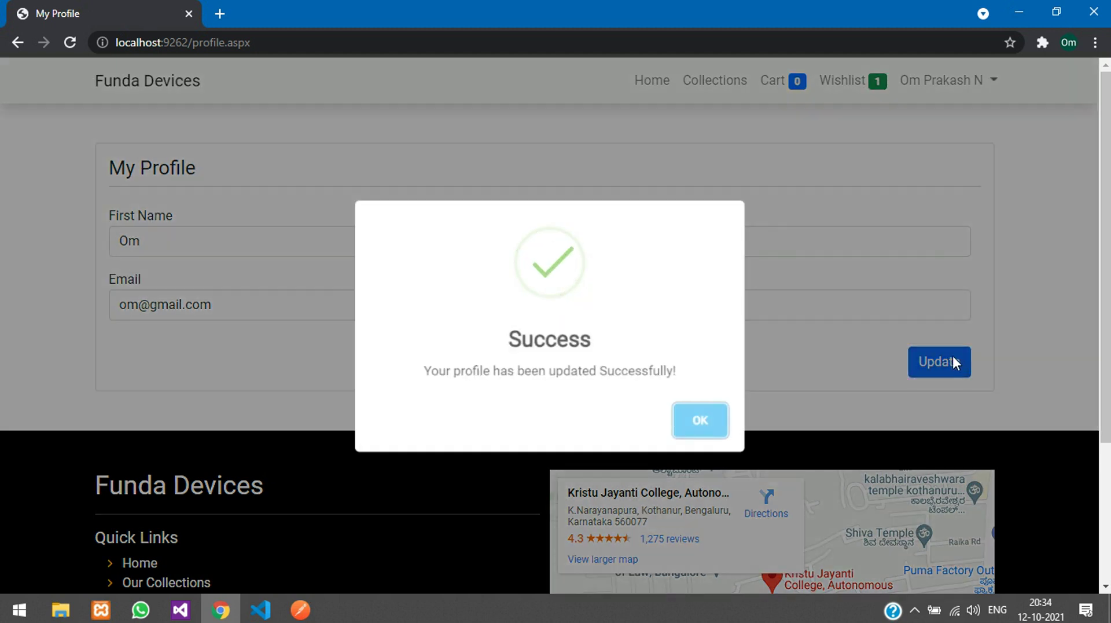
# Step: Reload the profile, delete the added surname from Last Name, and update it again
pyautogui.moveTo(429, 371); pyautogui.dragTo(670, 377)
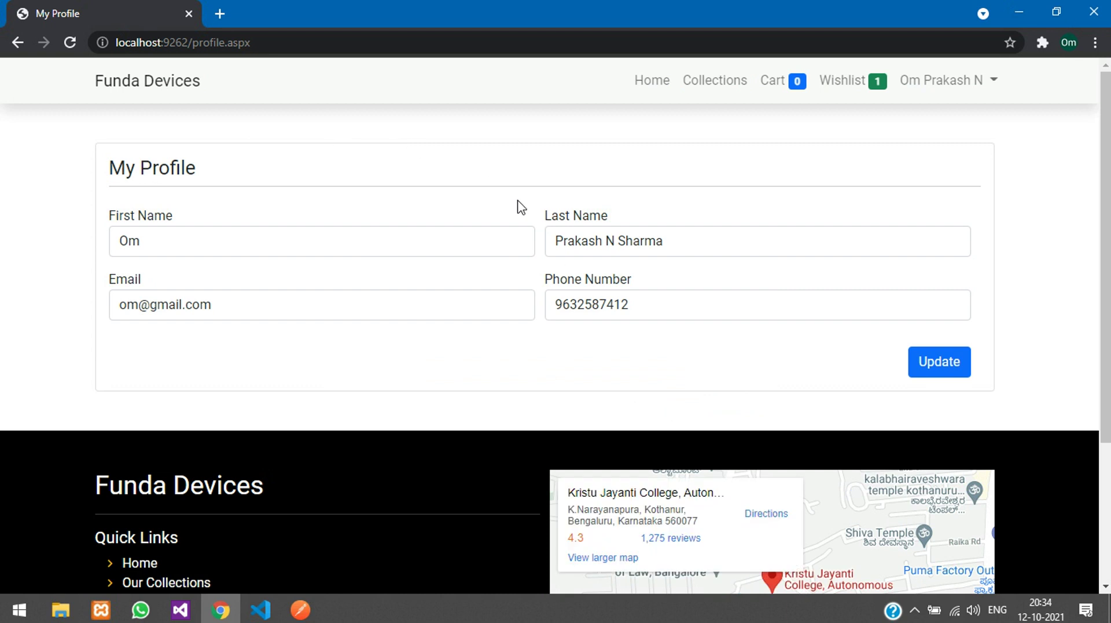
pyautogui.click(580, 42)
pyautogui.press('Return')
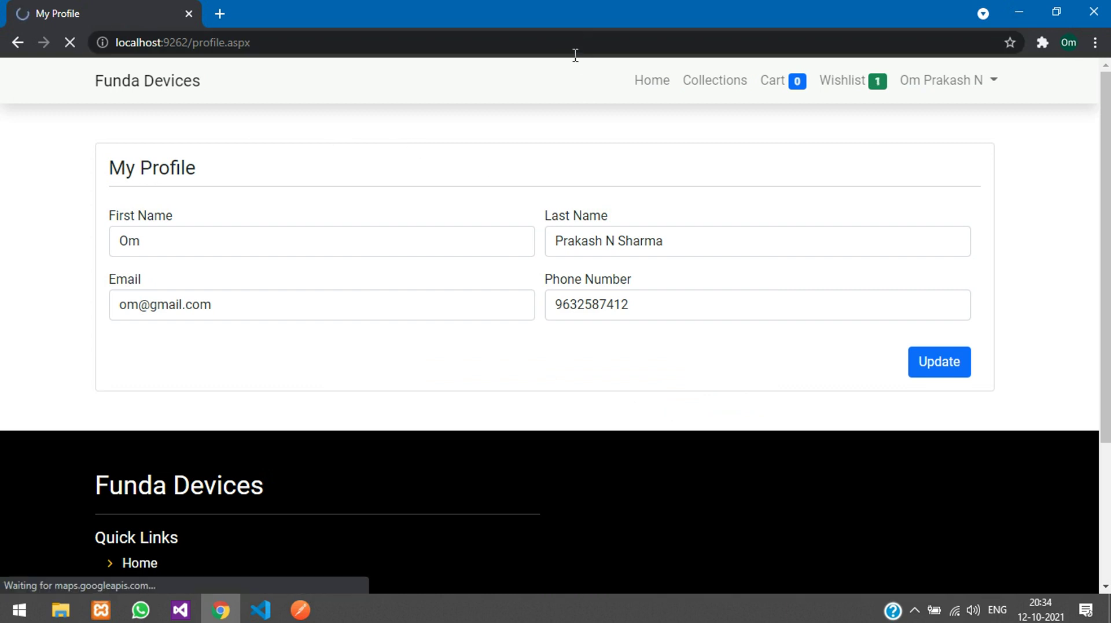
pyautogui.moveTo(616, 248); pyautogui.dragTo(746, 256)
pyautogui.click(747, 256)
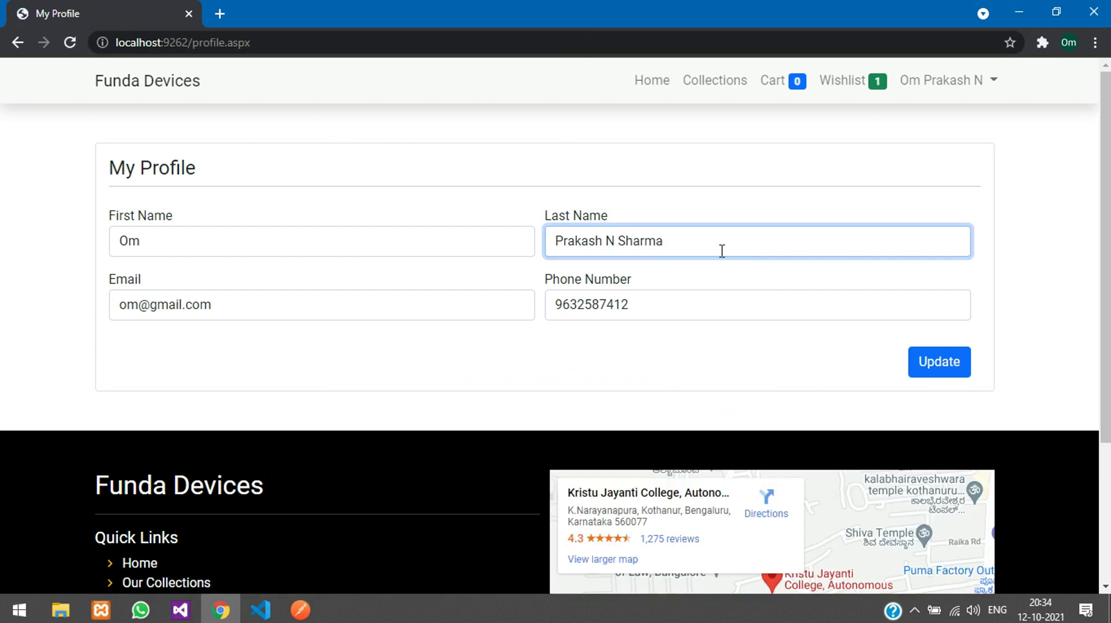
pyautogui.doubleClick(721, 251)
pyautogui.press('BackSpace')
pyautogui.click(922, 370)
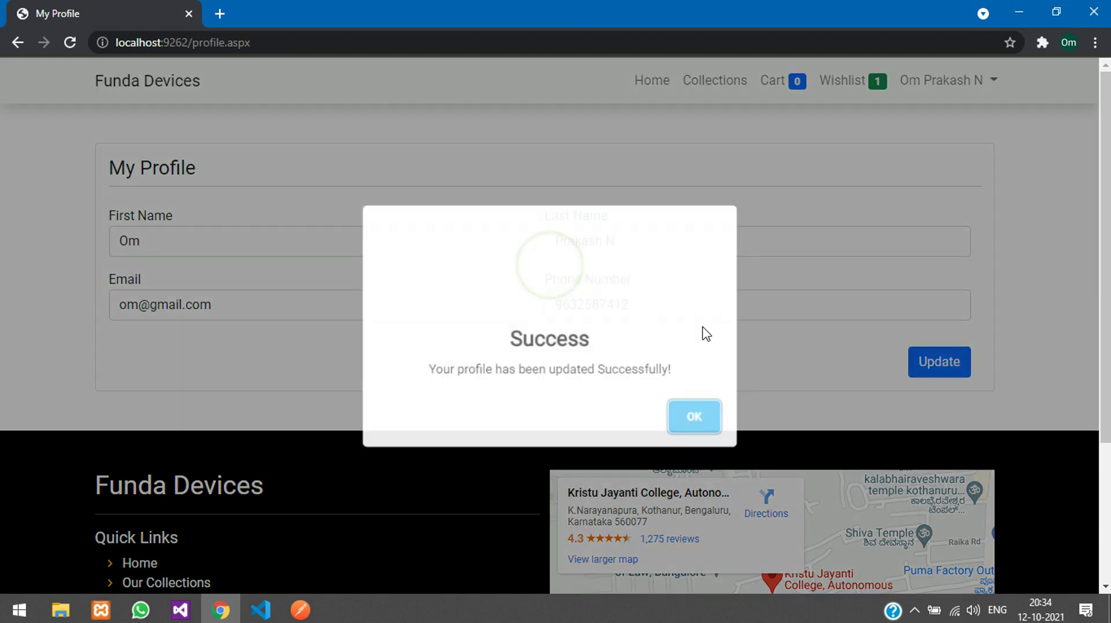
# Step: Open the wishlist and go to the Noise ColorFit Pulse product page from it
pyautogui.click(680, 423)
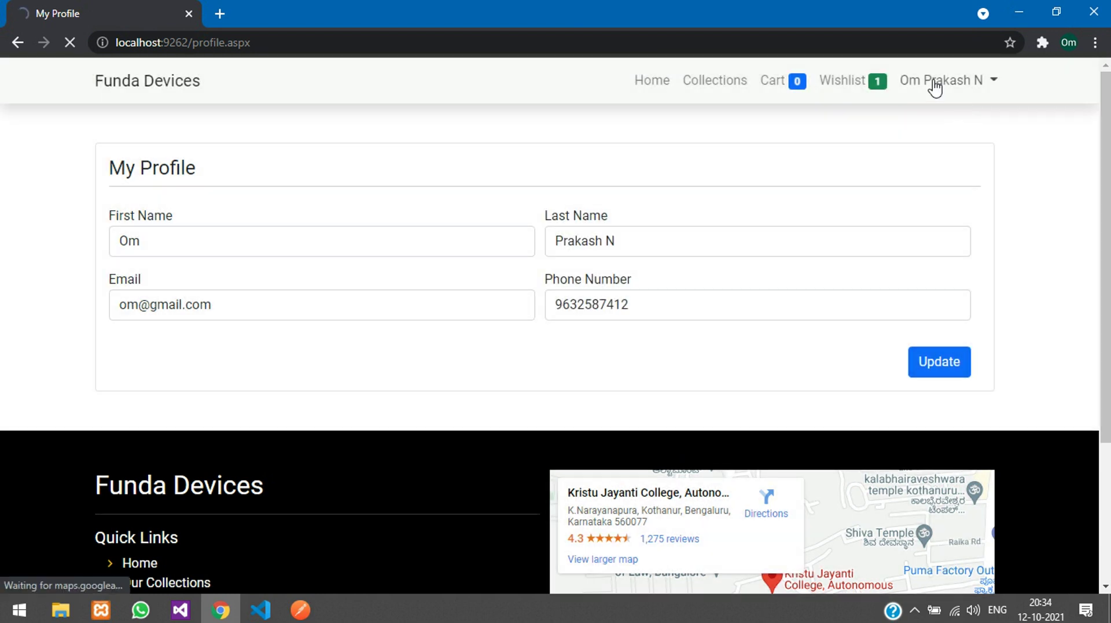
pyautogui.click(819, 87)
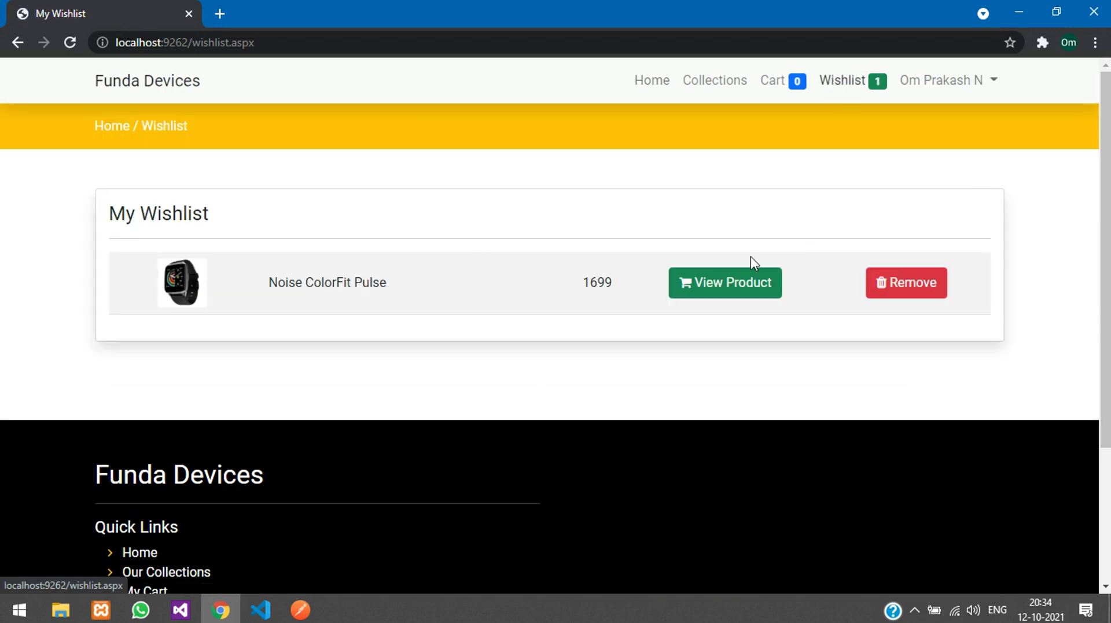
pyautogui.moveTo(253, 302); pyautogui.dragTo(367, 282)
pyautogui.click(367, 282)
pyautogui.click(722, 290)
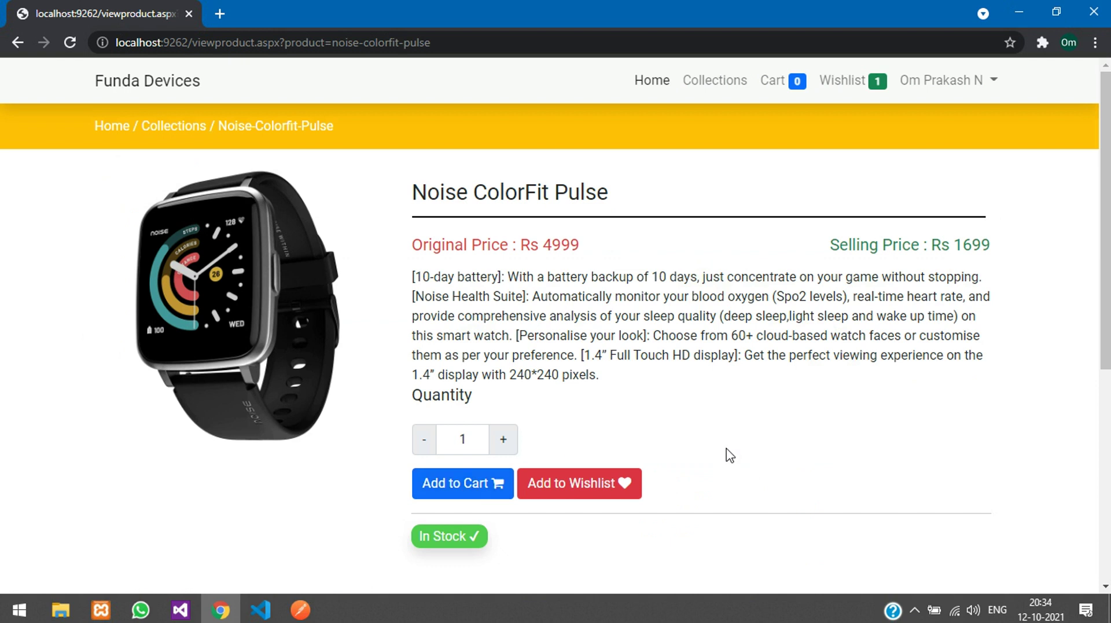
# Step: Visit the wishlist and shopping cart, and try checking out the empty cart
pyautogui.click(832, 84)
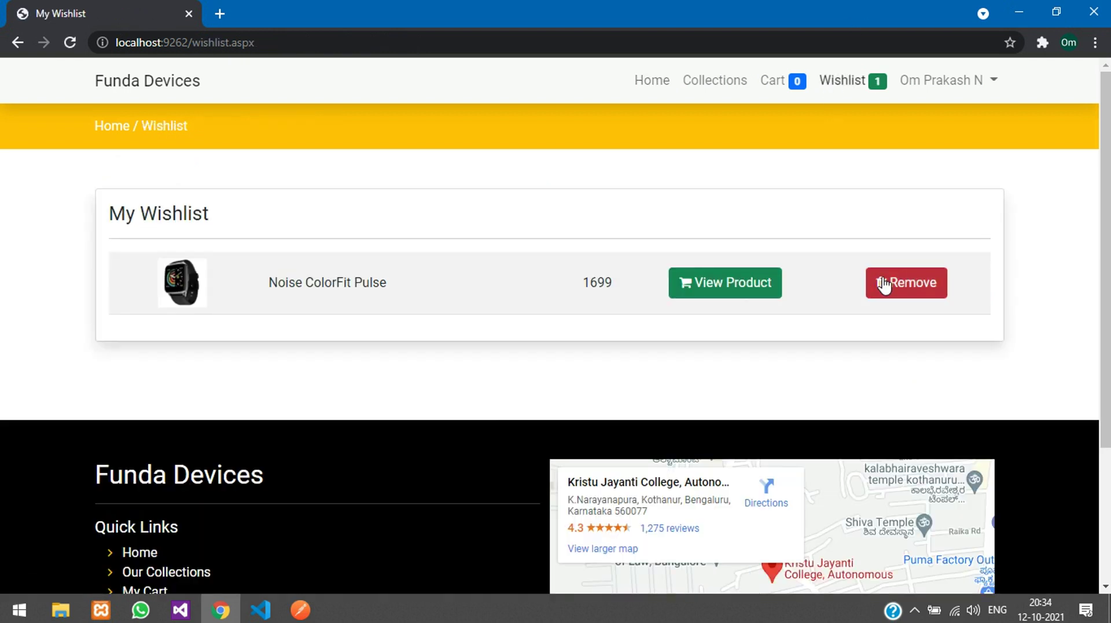
pyautogui.click(763, 88)
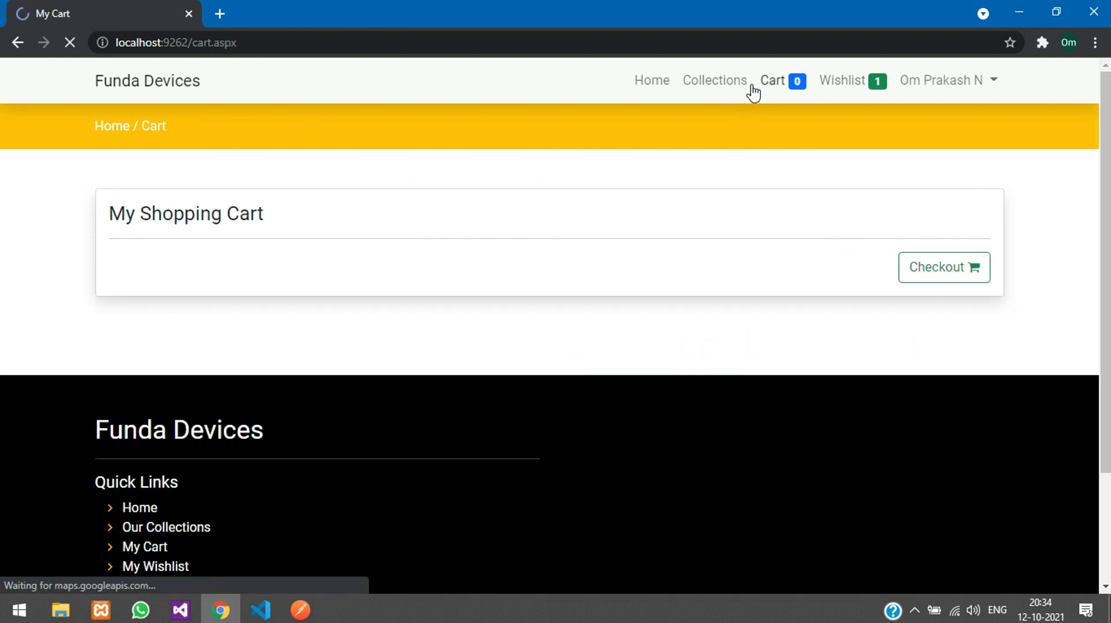
pyautogui.moveTo(176, 243); pyautogui.dragTo(295, 236)
pyautogui.click(295, 236)
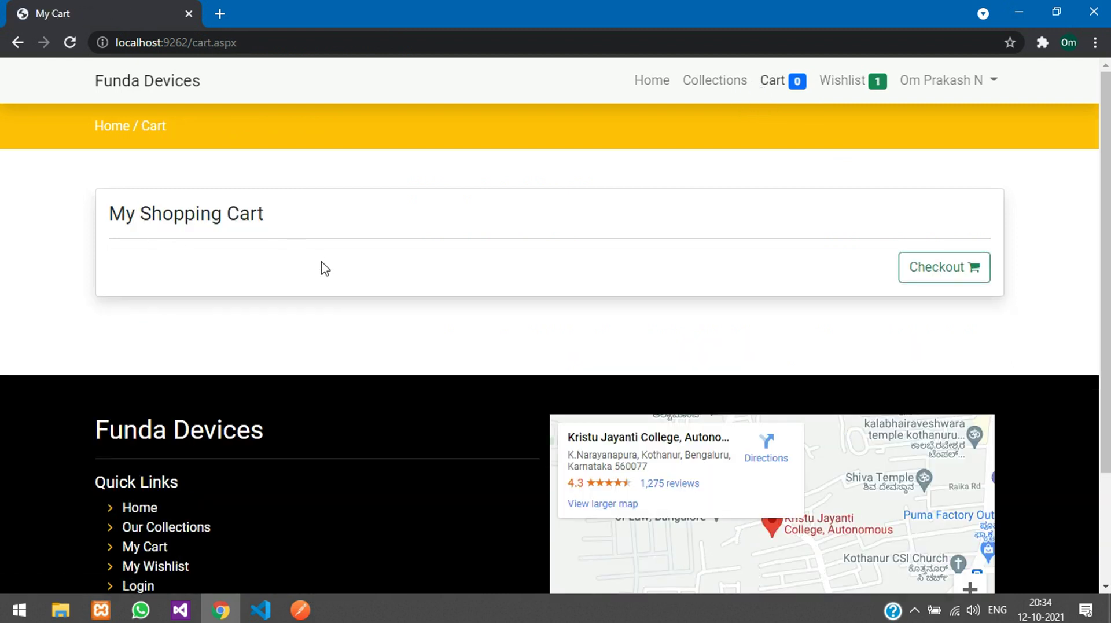
pyautogui.click(917, 279)
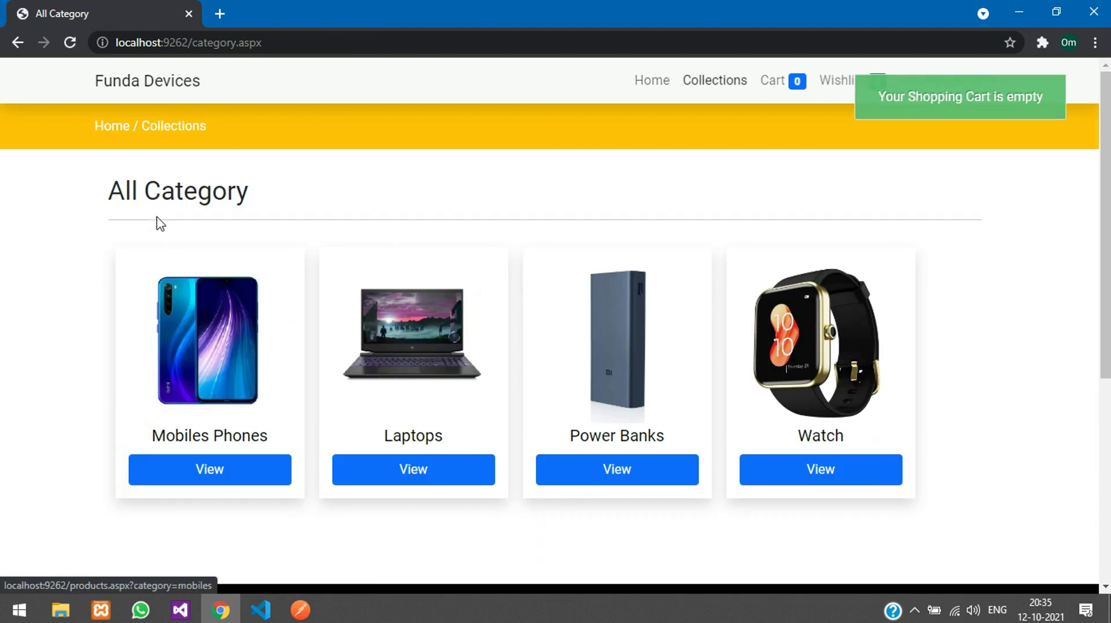
# Step: Return to the store home page, log out of the account, and go to the Login page
pyautogui.hotkey('ctrl', 'a')
pyautogui.click(1016, 167)
pyautogui.click(693, 87)
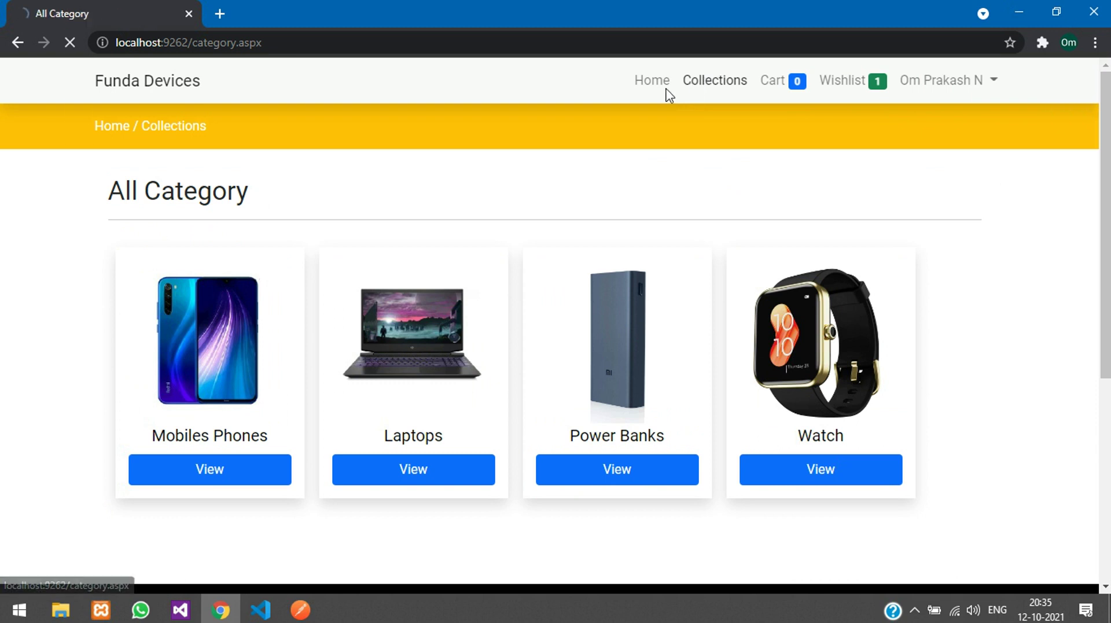
pyautogui.click(648, 87)
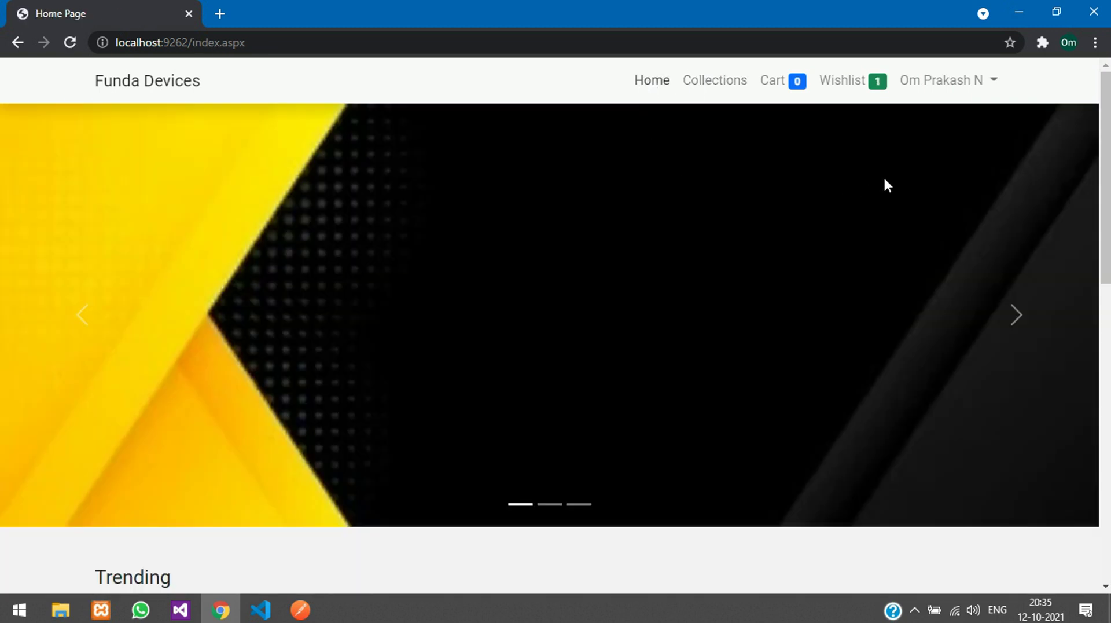
pyautogui.click(947, 83)
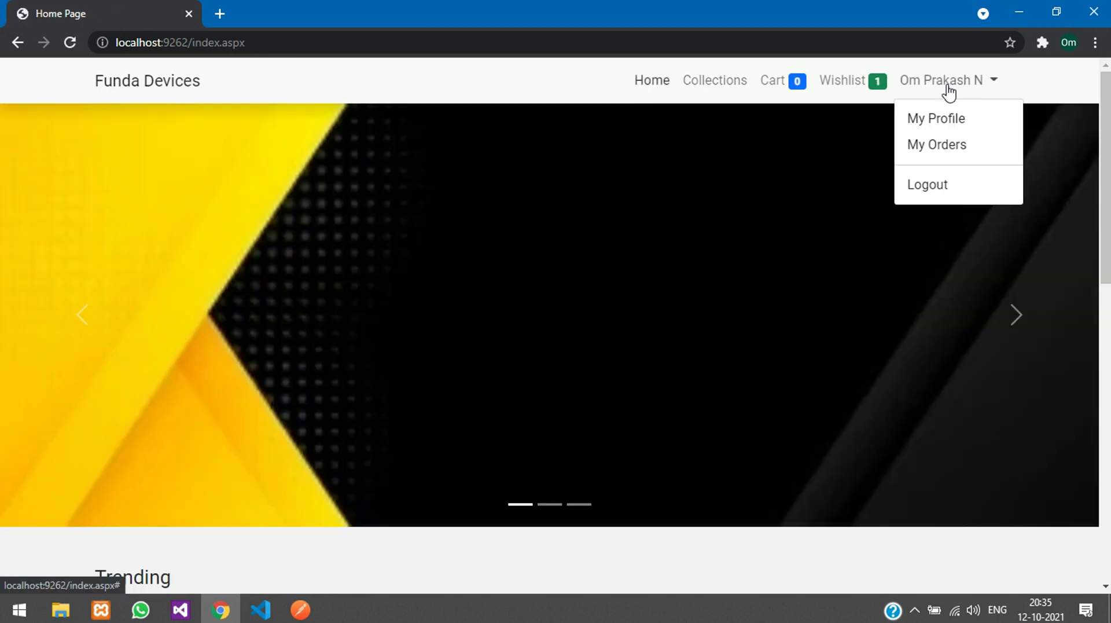
pyautogui.click(944, 195)
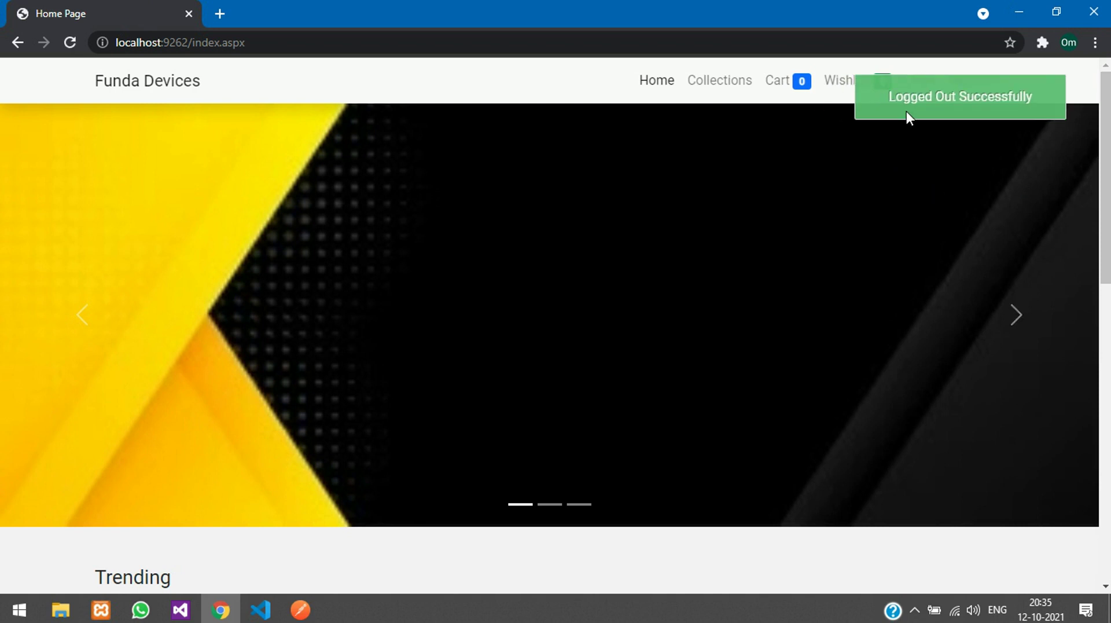
pyautogui.click(919, 82)
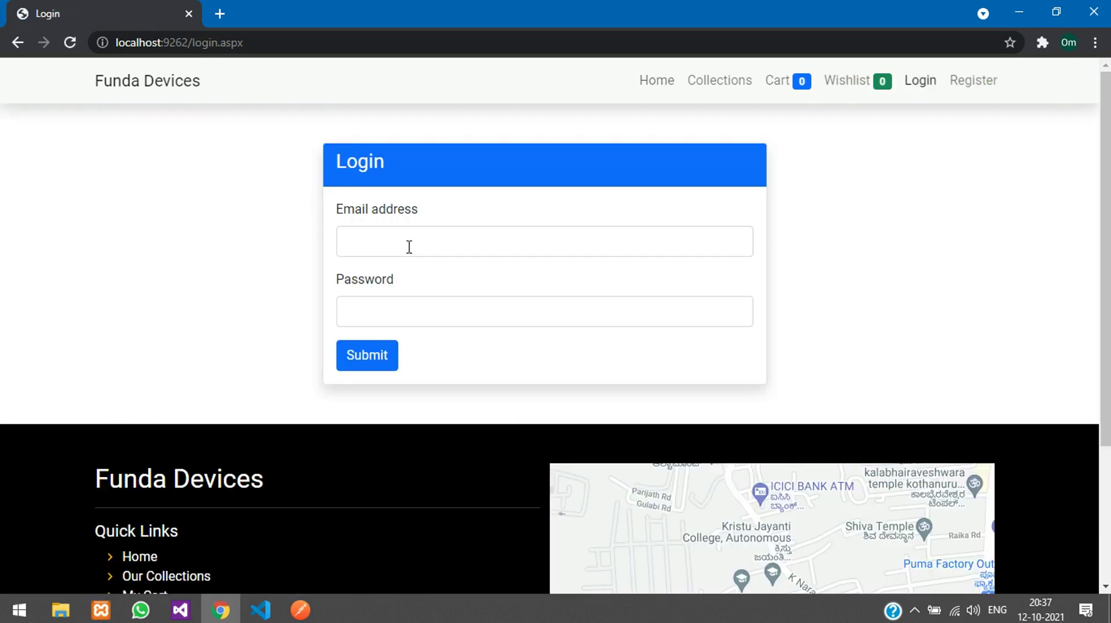
# Step: Enter the admin account's e-mail and password and submit the login
pyautogui.click(409, 247)
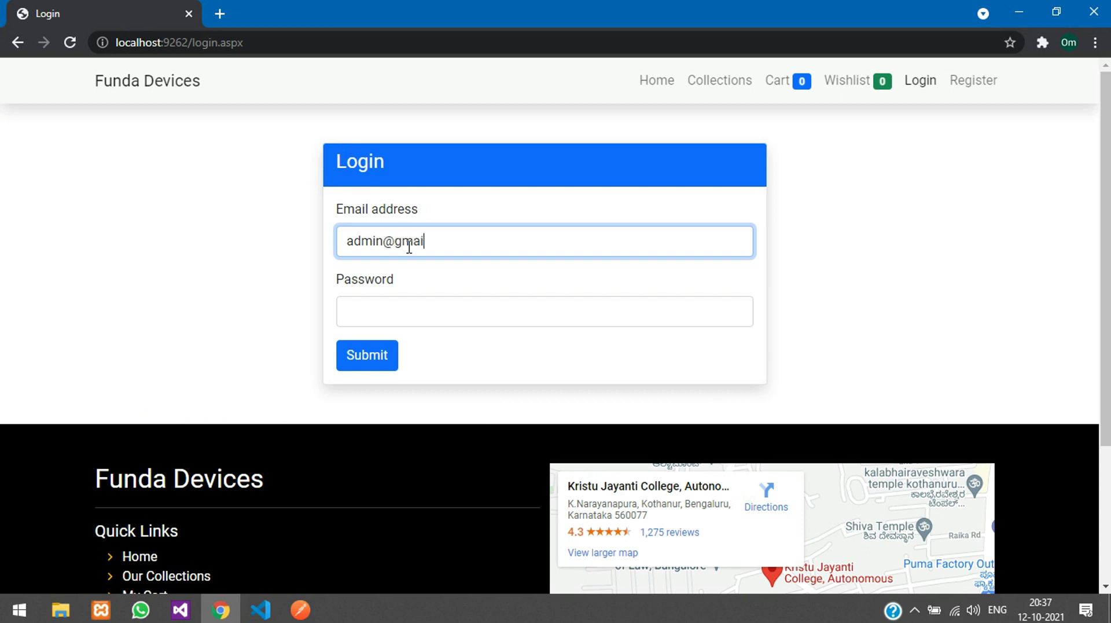
pyautogui.press('Tab')
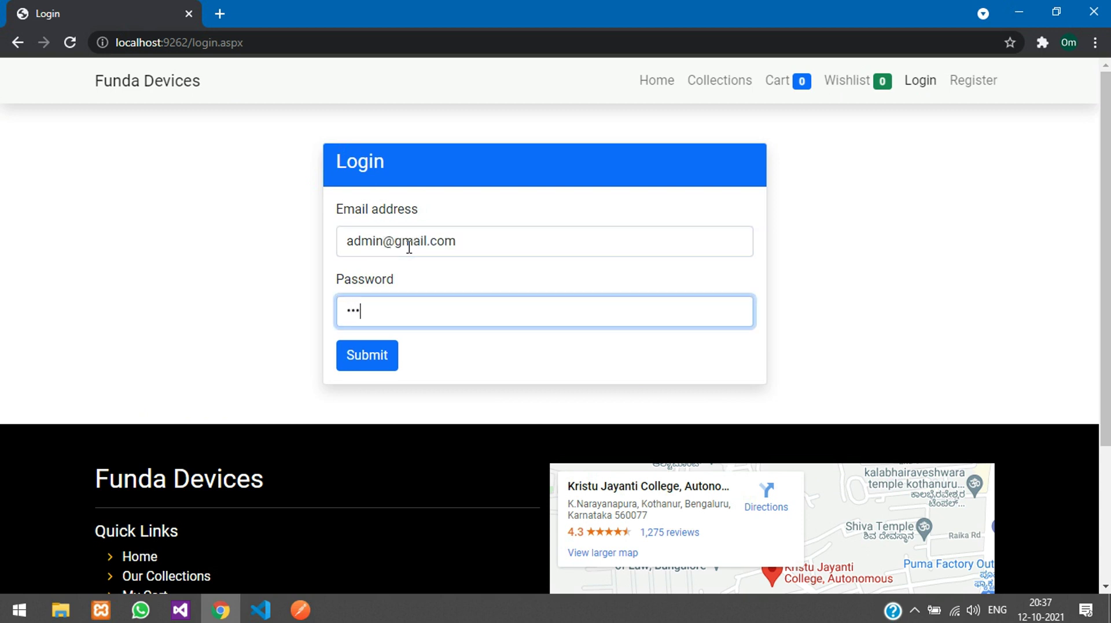
pyautogui.click(386, 361)
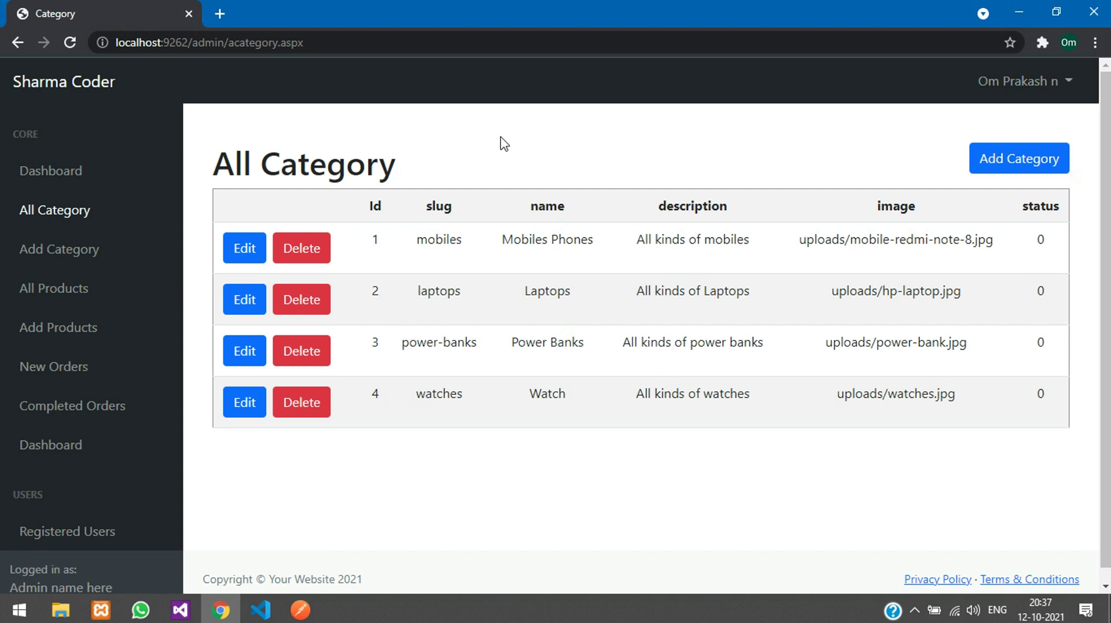
# Step: Look at the Add Category form, then return to the All Category list
pyautogui.moveTo(233, 160); pyautogui.dragTo(416, 168)
pyautogui.click(418, 169)
pyautogui.click(1017, 164)
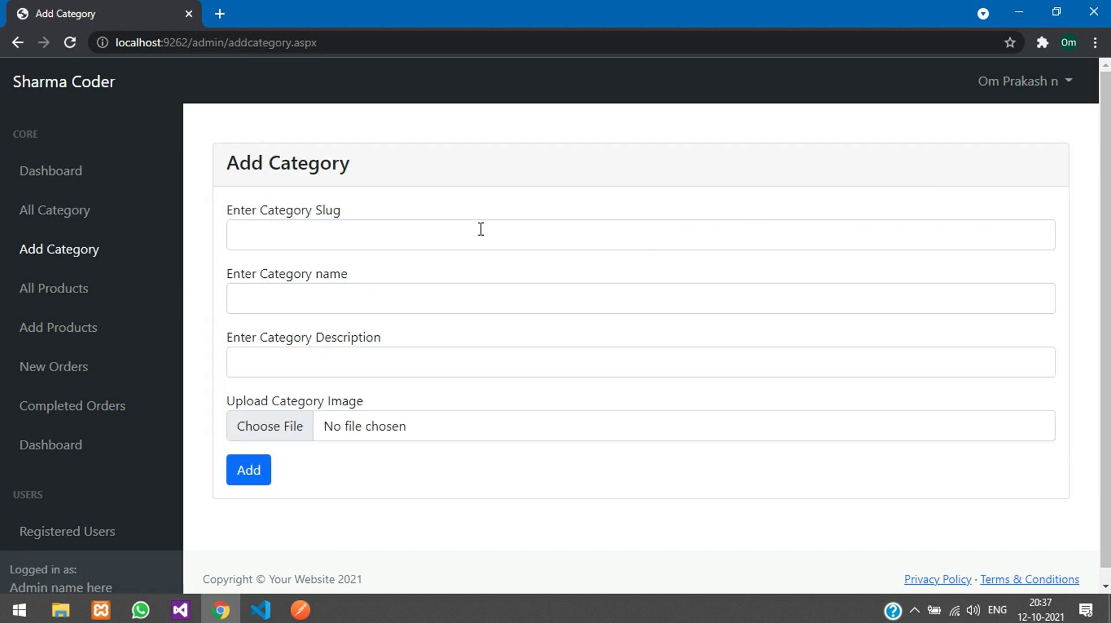
pyautogui.hotkey('alt', 'Left')
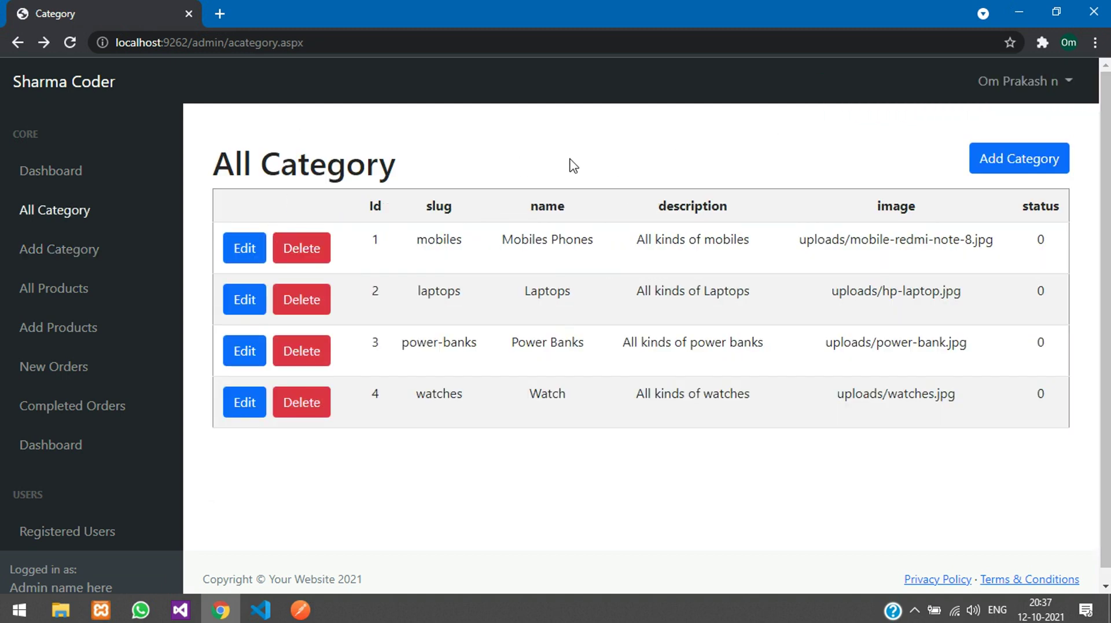
# Step: Edit the mobiles category row, changing its status from 0 to 1, and update it
pyautogui.click(246, 252)
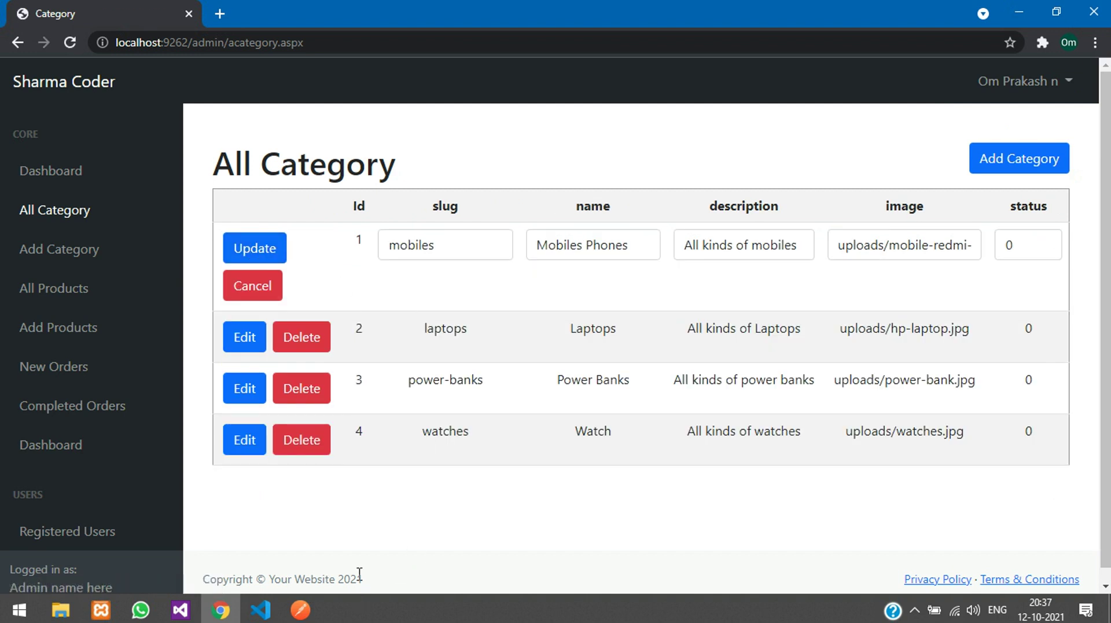
pyautogui.moveTo(1023, 243); pyautogui.dragTo(991, 243)
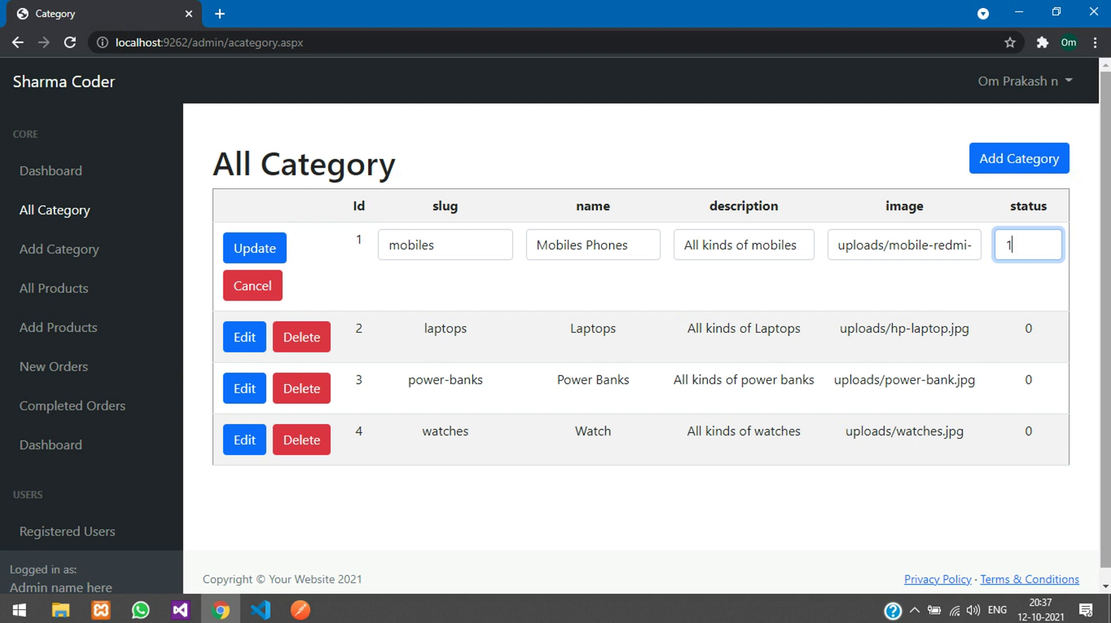
pyautogui.click(254, 248)
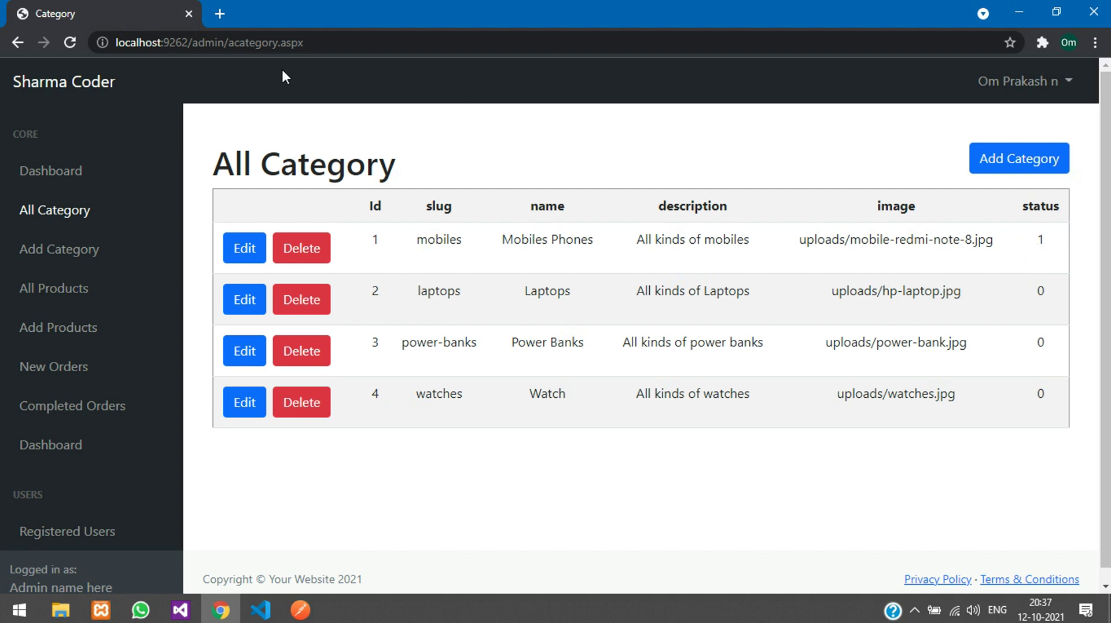
pyautogui.click(219, 14)
# Step: Load the storefront at localhost:9262/index.aspx in the new tab and view its category collections
pyautogui.write('localhost:9262/index.aspx')
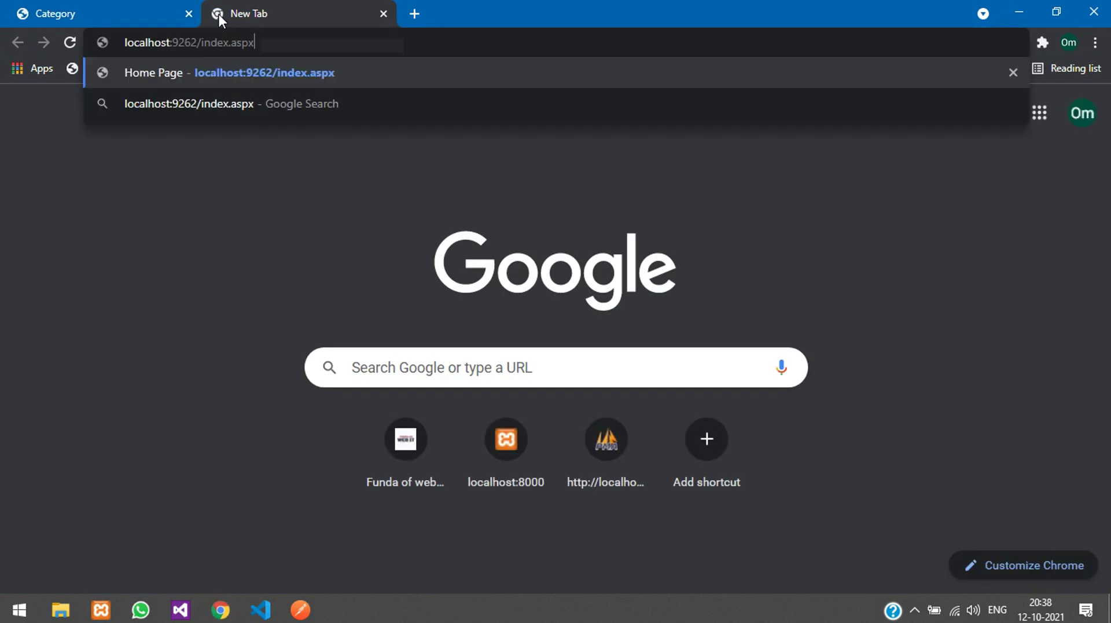
pyautogui.press('Return')
pyautogui.scroll(-4, 398, 263)
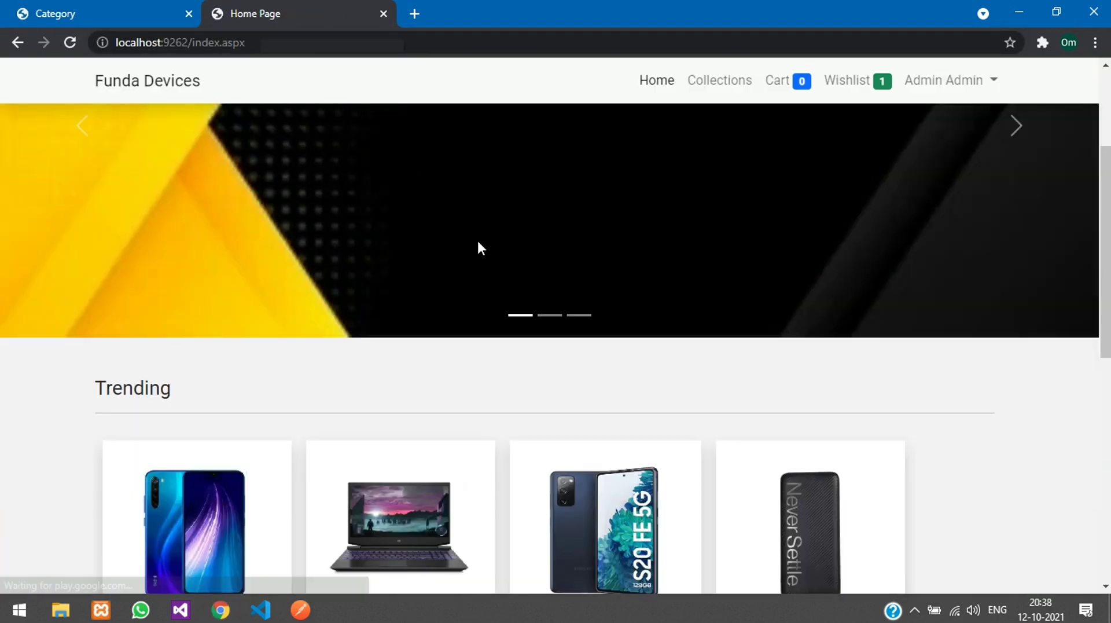
pyautogui.click(730, 93)
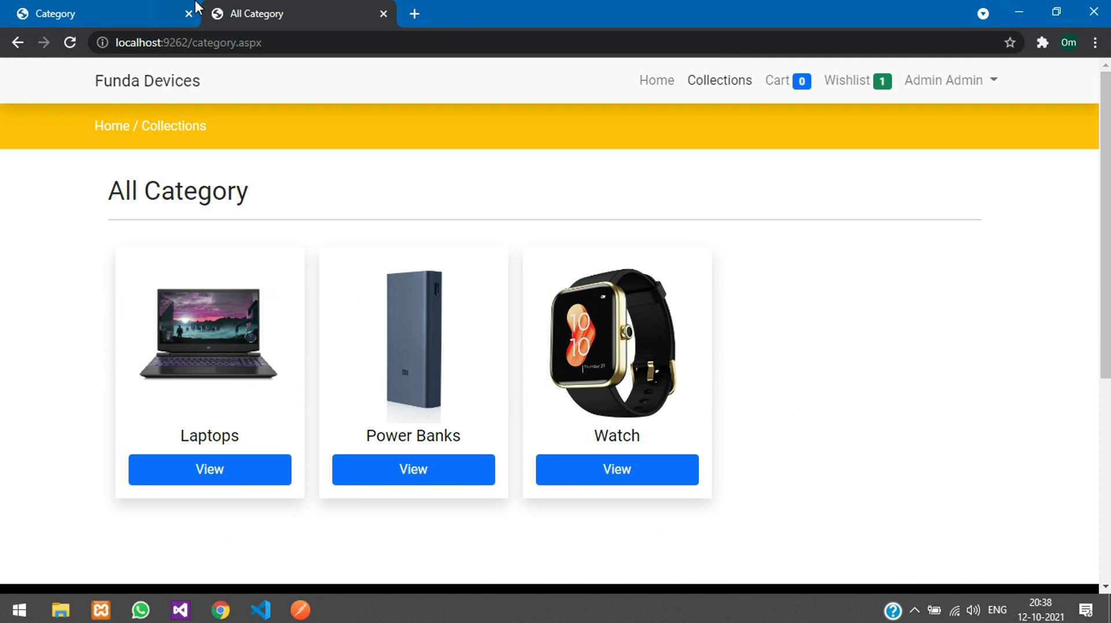
# Step: In the admin table, set the mobiles category status back to 0 and update it
pyautogui.click(179, 12)
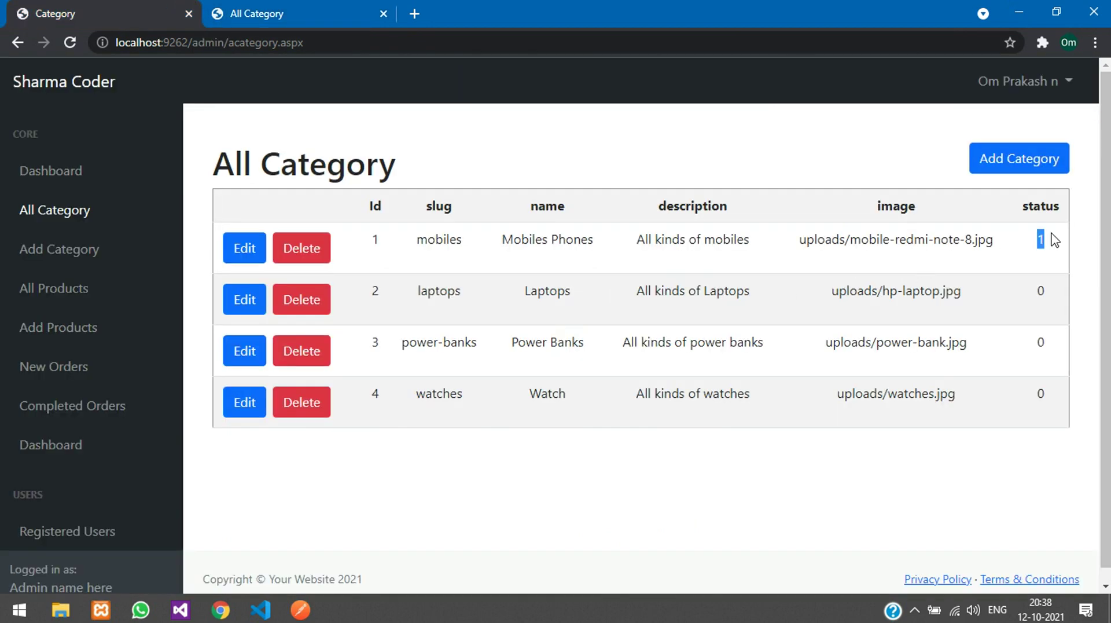
pyautogui.click(235, 247)
pyautogui.doubleClick(1006, 245)
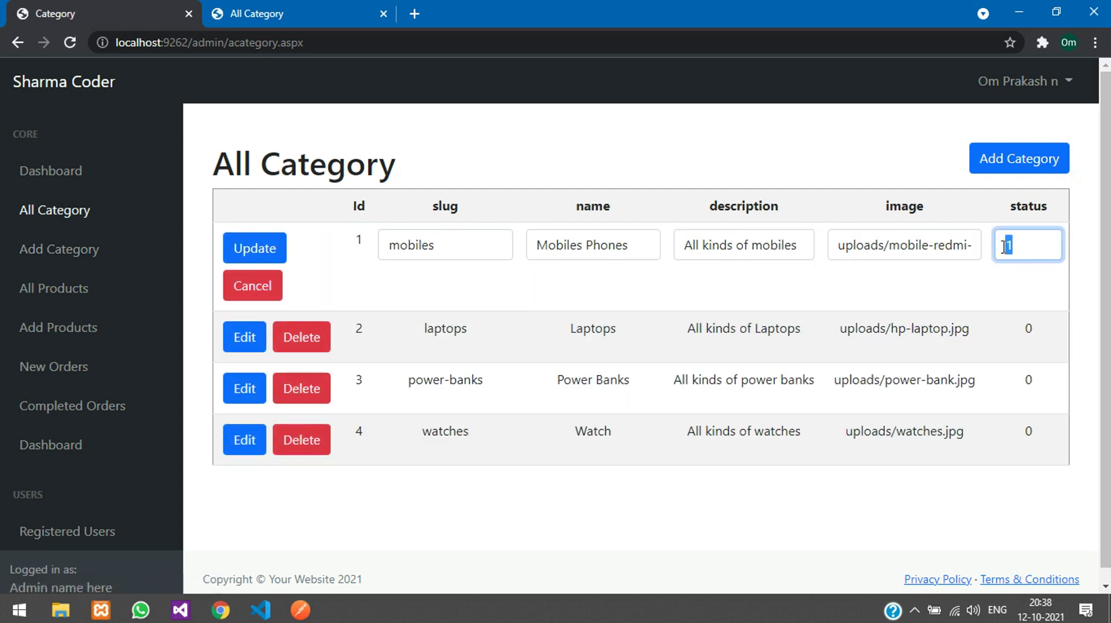
pyautogui.write('0')
pyautogui.click(243, 248)
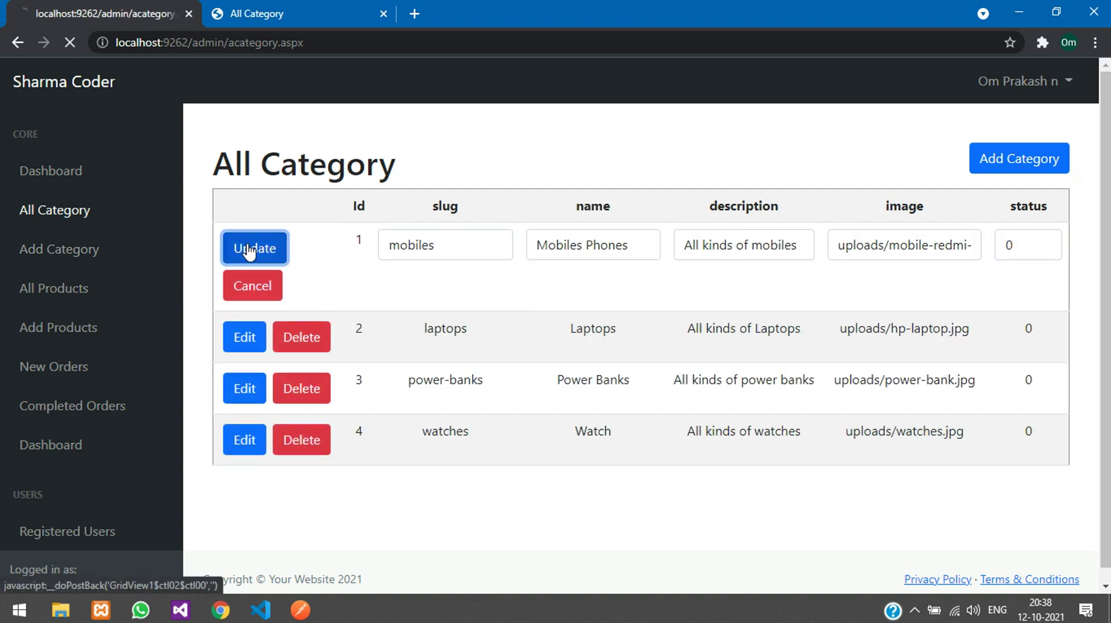
# Step: Reload the storefront categories and open the Mobiles Phones category
pyautogui.click(255, 8)
pyautogui.click(277, 43)
pyautogui.press('Return')
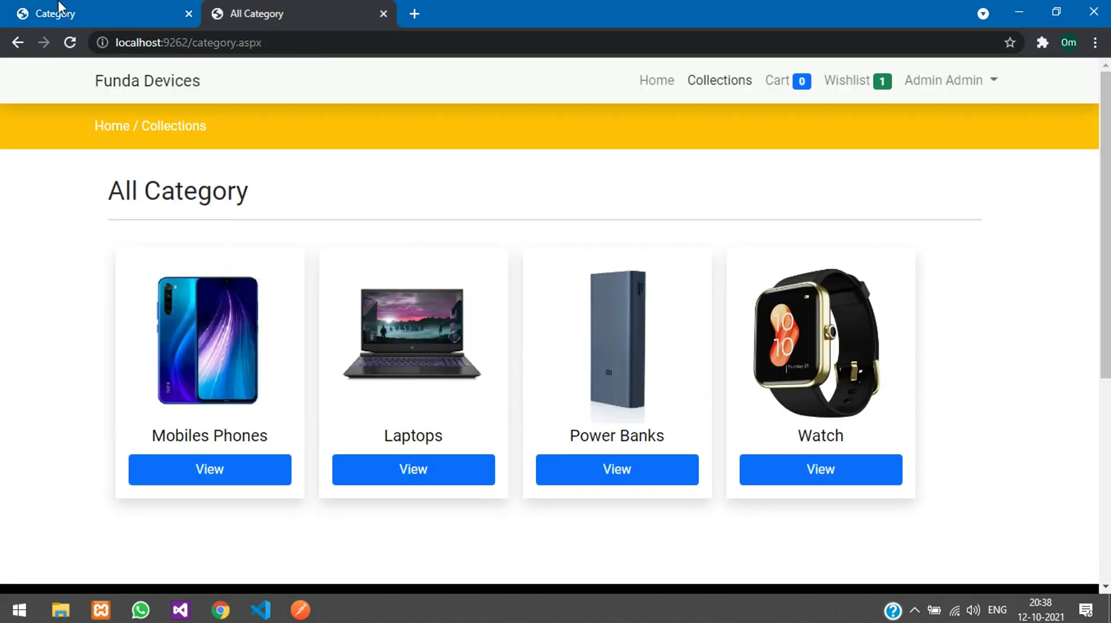
pyautogui.click(10, 6)
pyautogui.click(251, 7)
pyautogui.click(177, 317)
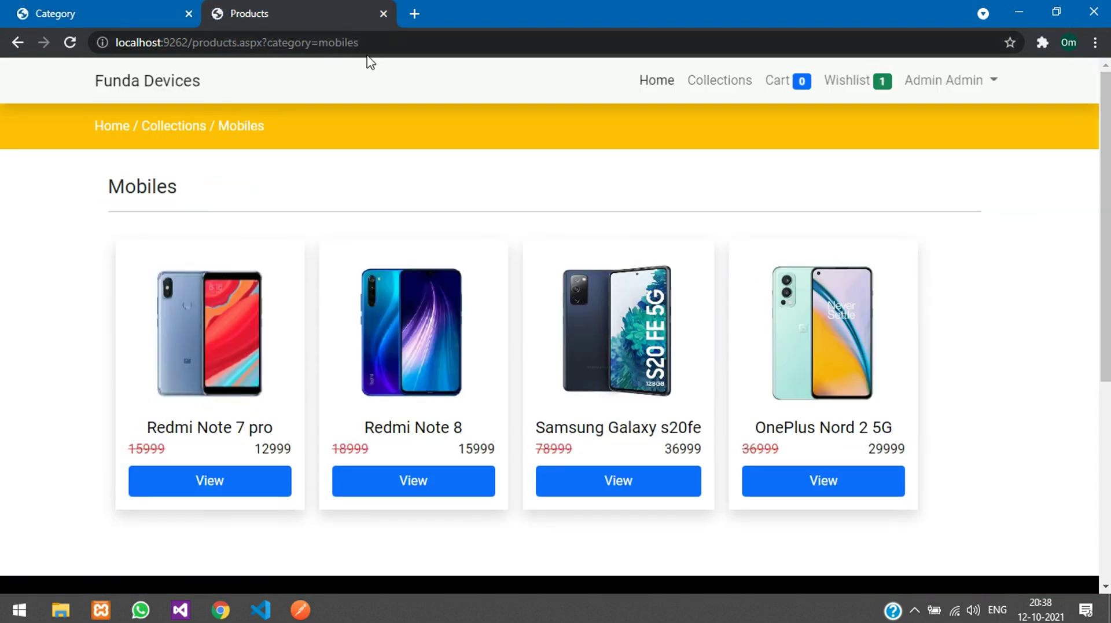
# Step: Test invalid URLs: a category address with 'sdd' appended and the Hp Laptop product address with 'dd'
pyautogui.click(402, 40)
pyautogui.write('sdd')
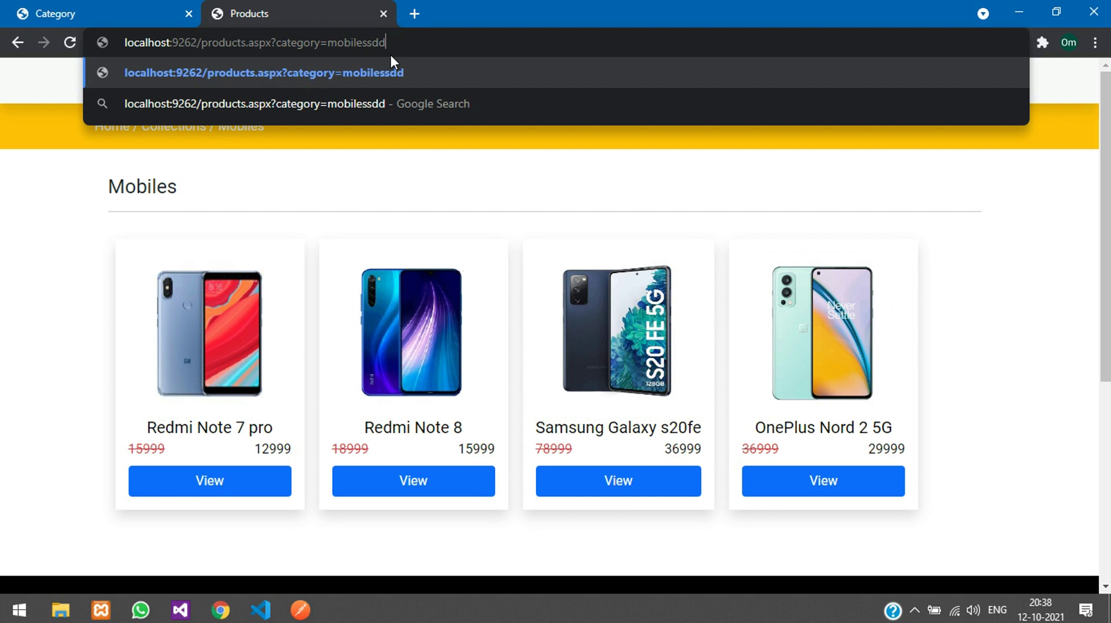
pyautogui.press('Return')
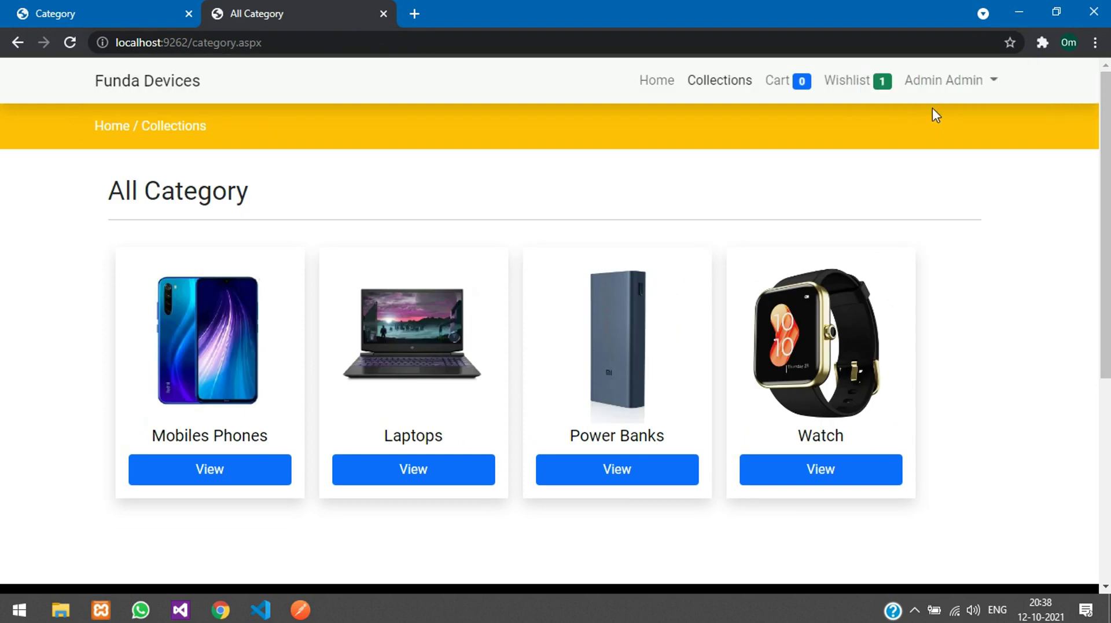
pyautogui.click(404, 366)
pyautogui.click(205, 355)
pyautogui.click(382, 42)
pyautogui.click(402, 43)
pyautogui.write('dd')
pyautogui.press('Return')
pyautogui.click(72, 11)
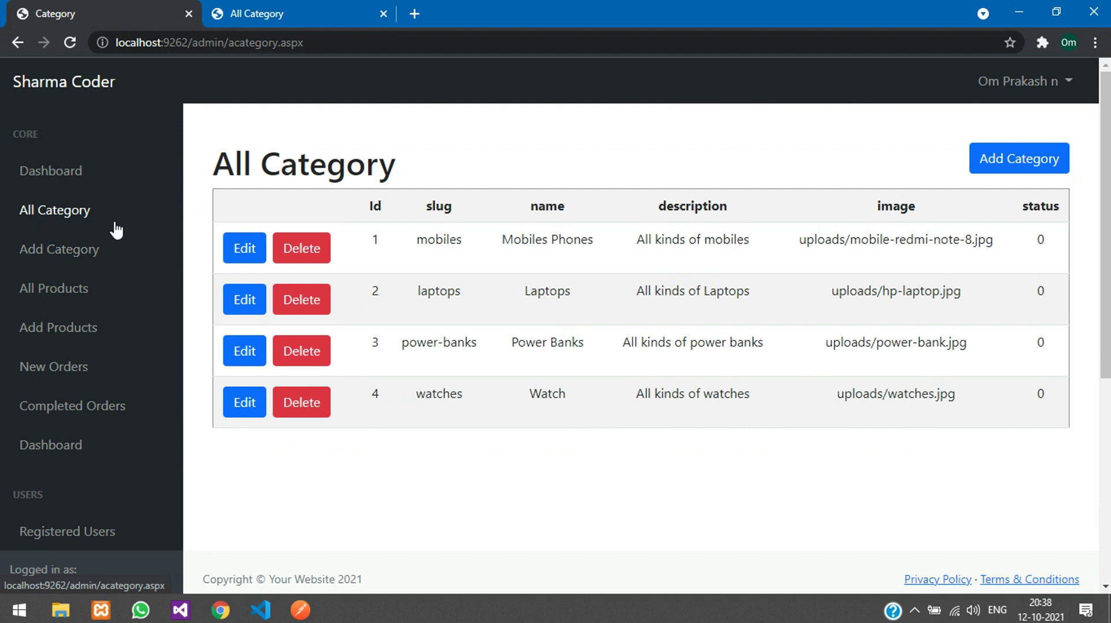
# Step: Open the Add Category form, then the All Products list in the admin panel
pyautogui.click(57, 251)
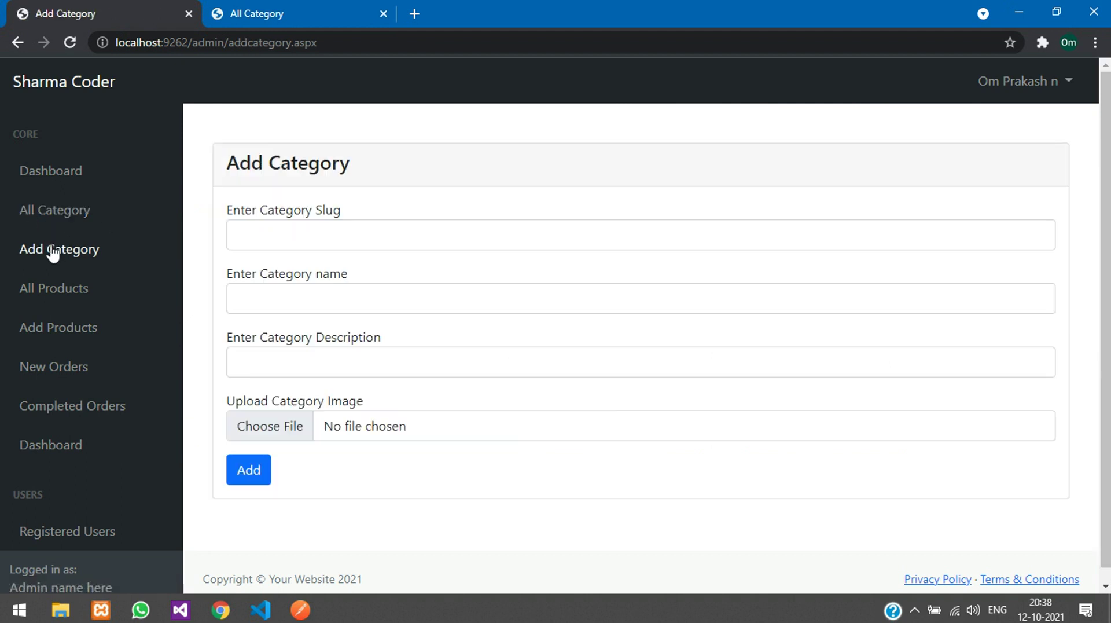
pyautogui.click(35, 290)
pyautogui.scroll(-8, 387, 314)
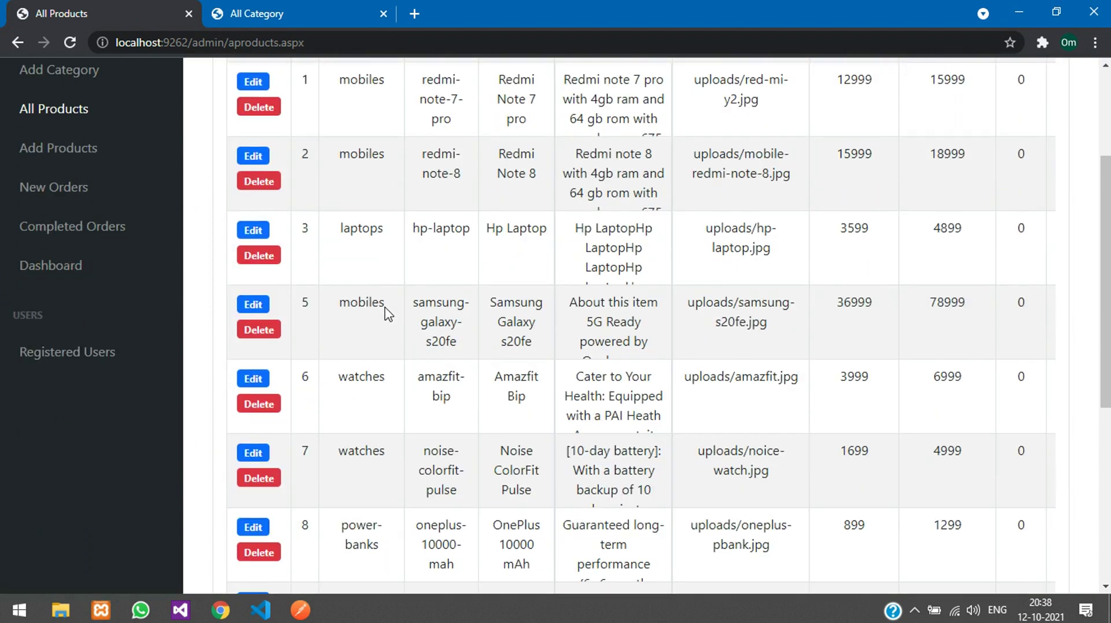
pyautogui.scroll(6, 387, 313)
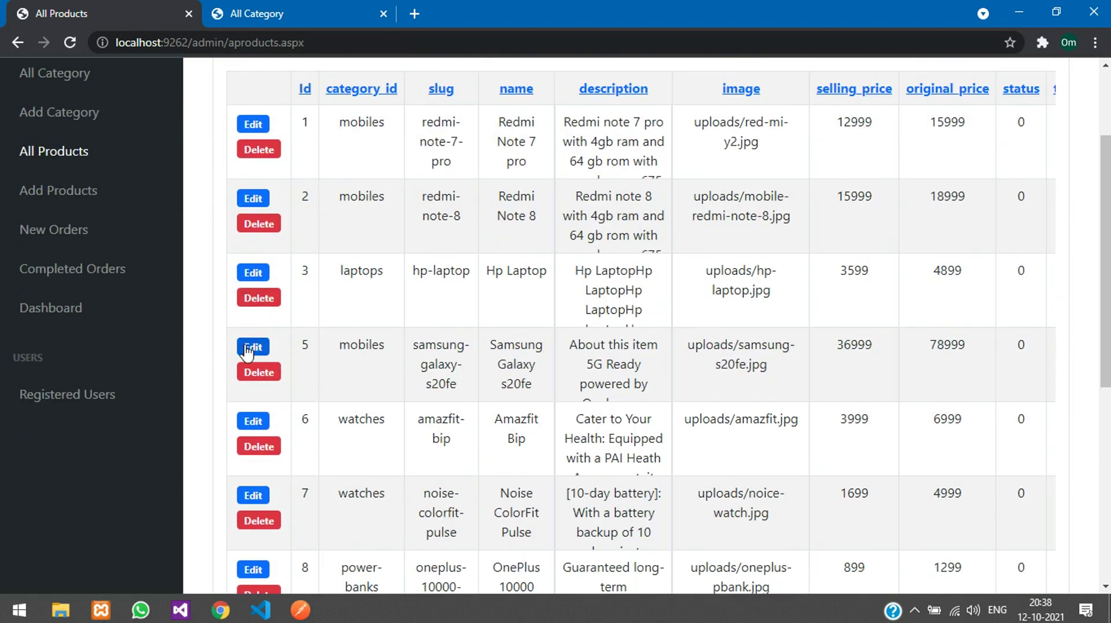
# Step: Edit the Samsung Galaxy s20fe product row, changing its trending value from 1 to 0
pyautogui.click(253, 347)
pyautogui.scroll(-8, 406, 484)
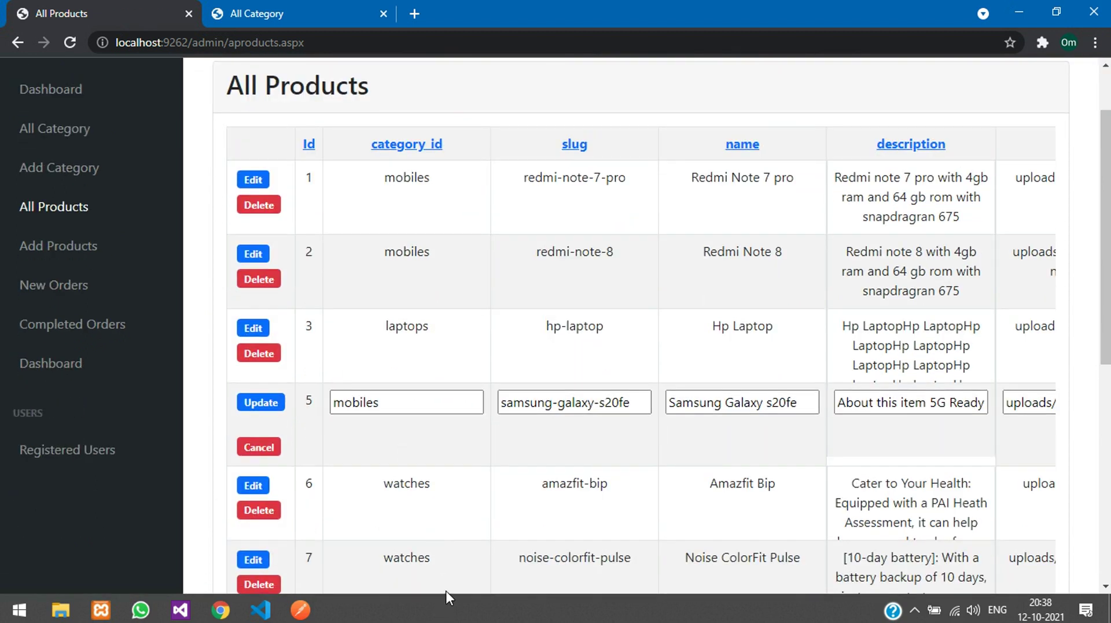
pyautogui.moveTo(470, 524); pyautogui.dragTo(806, 489)
pyautogui.scroll(8, 812, 484)
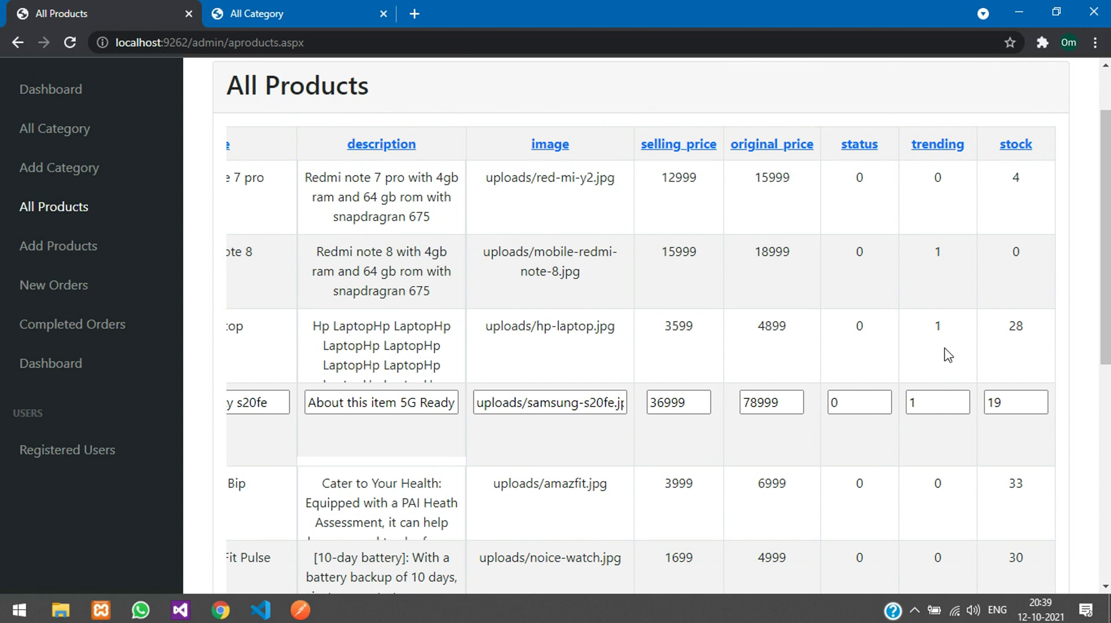
pyautogui.doubleClick(918, 402)
pyautogui.write('0')
pyautogui.scroll(-3, 700, 484)
pyautogui.click(223, 303)
pyautogui.moveTo(242, 318); pyautogui.dragTo(193, 310)
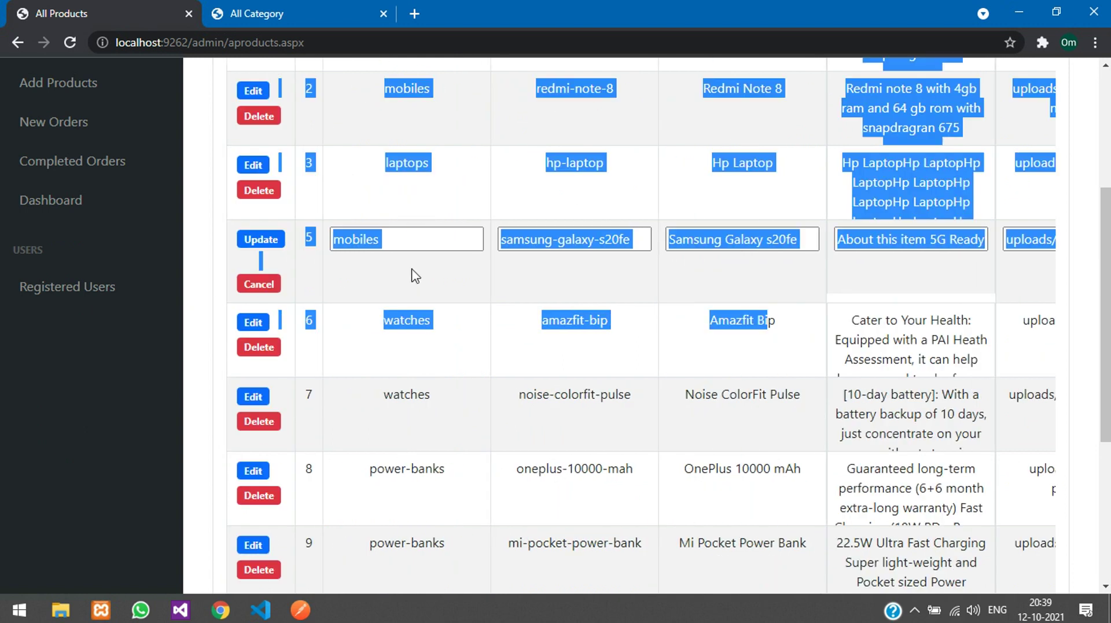
pyautogui.click(407, 241)
pyautogui.click(585, 246)
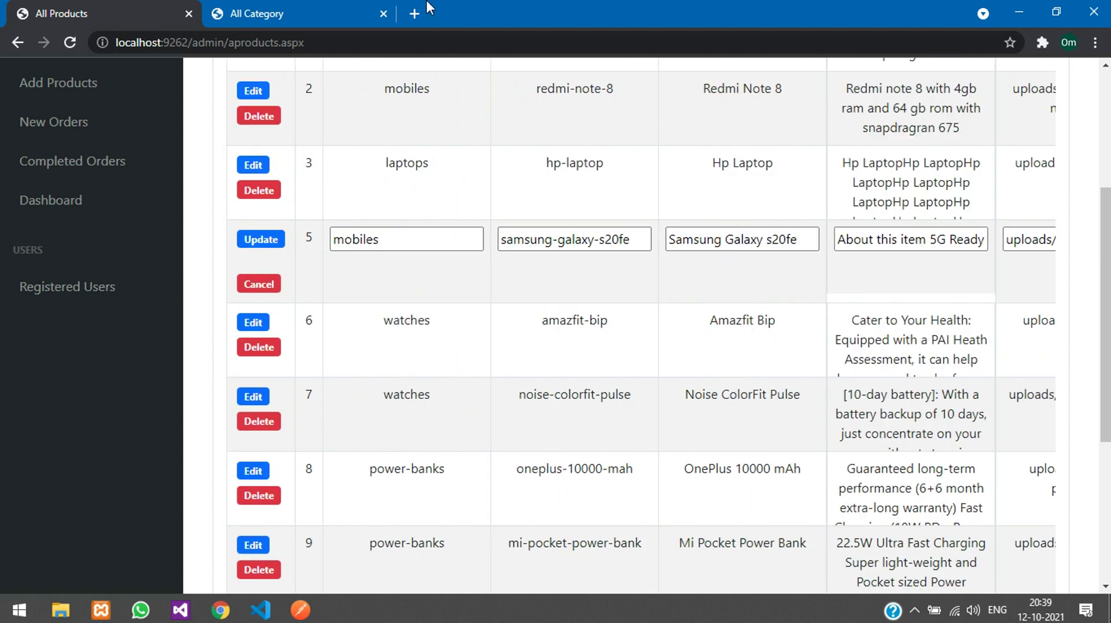
pyautogui.hotkey('ctrl', 'Tab')
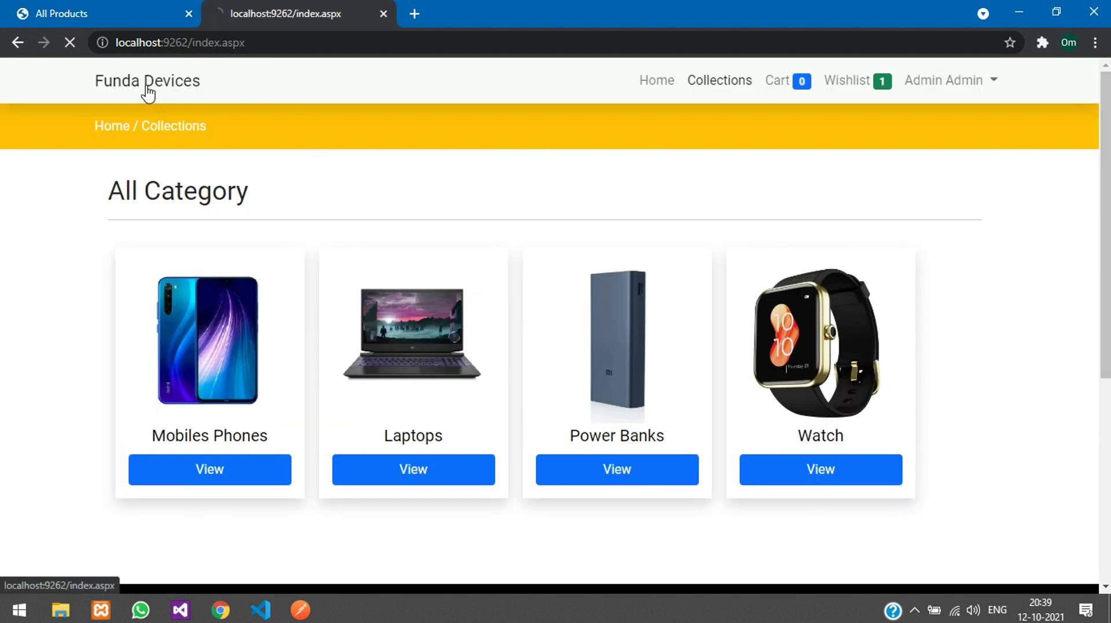
# Step: Save the trending change on the Samsung Galaxy s20fe row 5 with Update
pyautogui.scroll(-5, 332, 310)
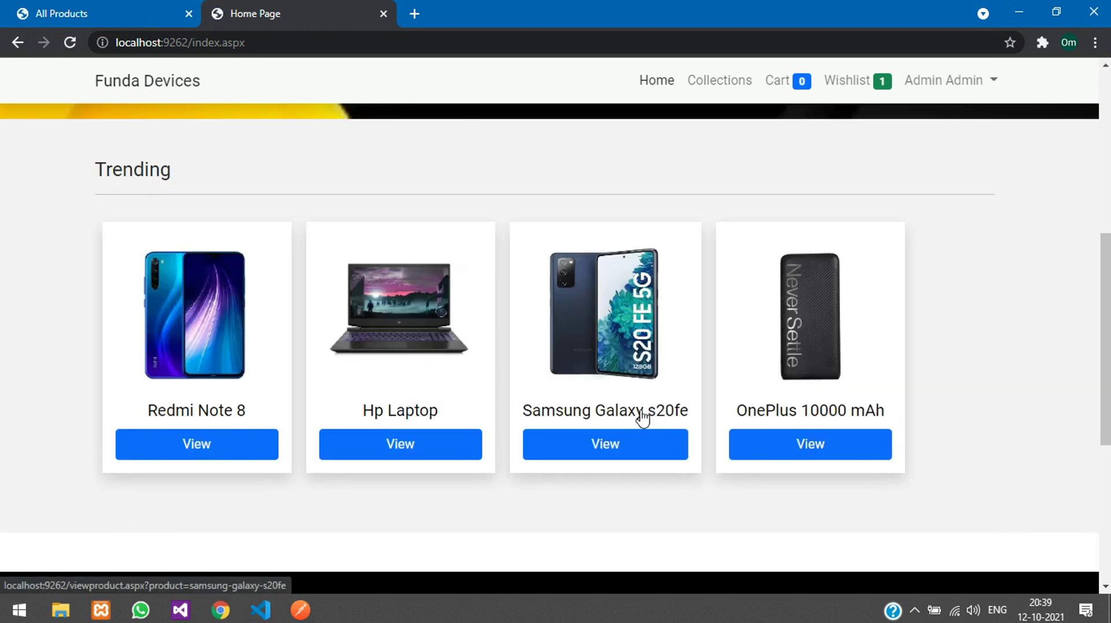
pyautogui.click(112, 12)
pyautogui.click(255, 242)
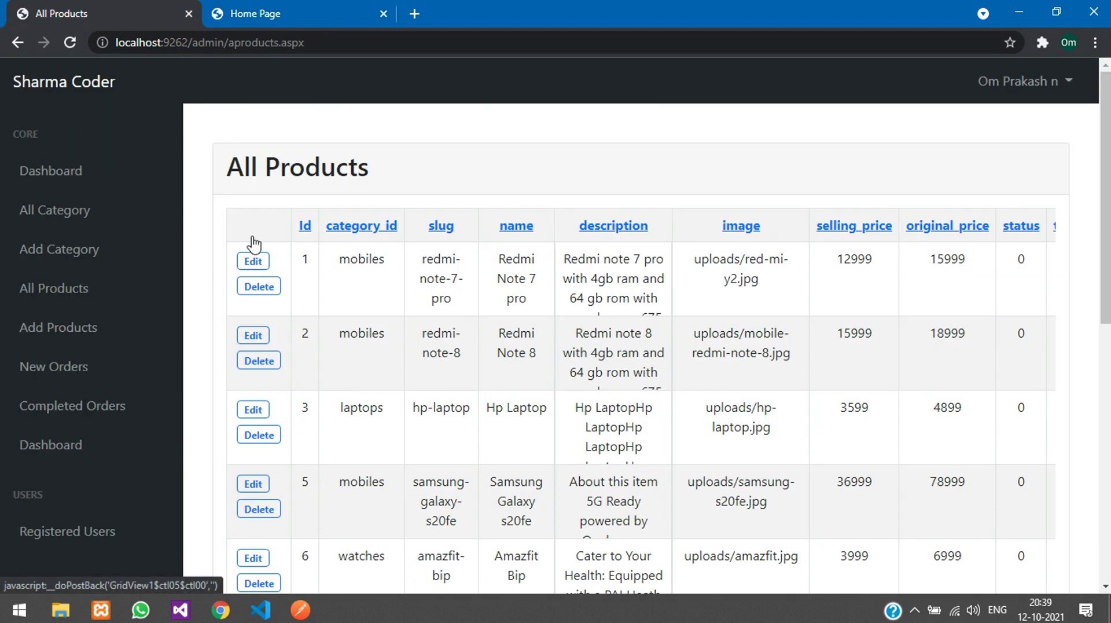
# Step: Reload the storefront home page and browse Collections > Mobiles Phones > Samsung Galaxy s20fe
pyautogui.hotkey('ctrl', 'Tab')
pyautogui.click(249, 43)
pyautogui.press('Return')
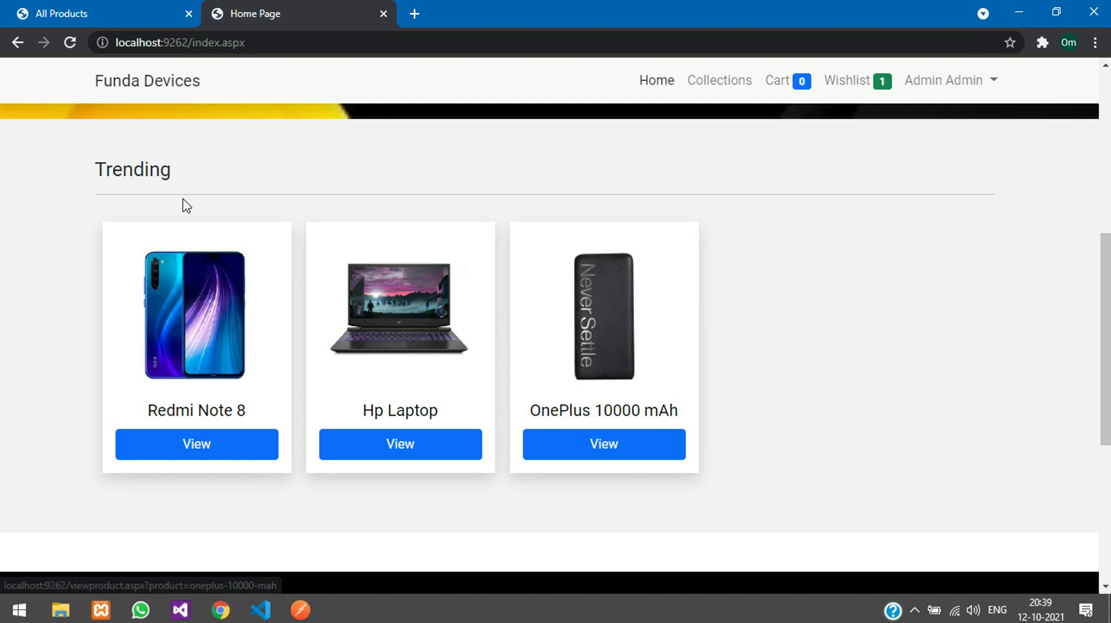
pyautogui.click(709, 80)
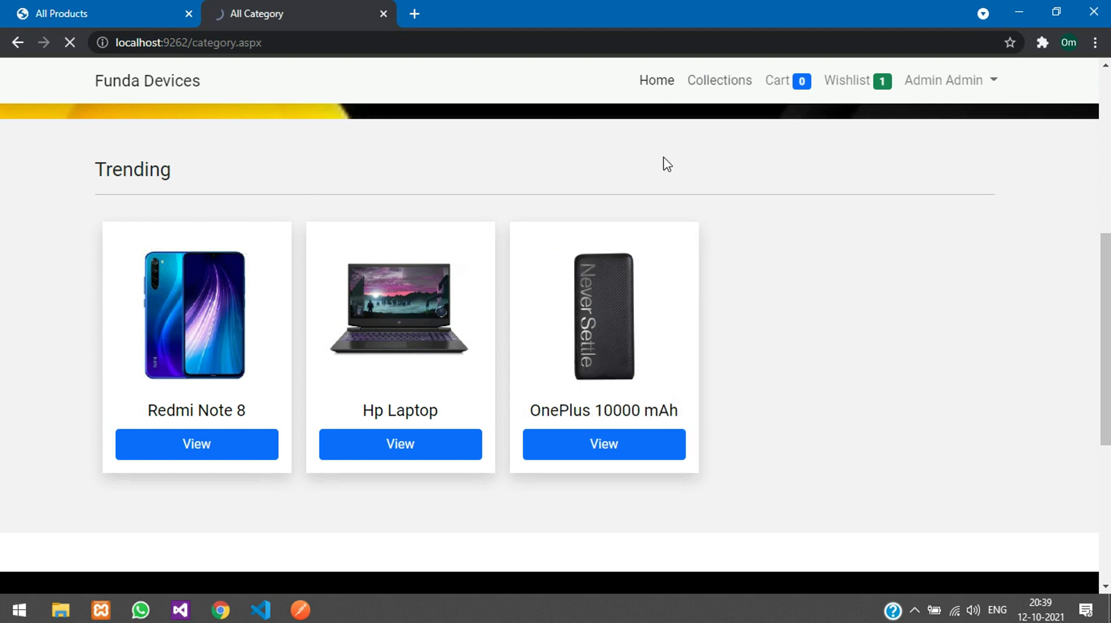
pyautogui.click(189, 324)
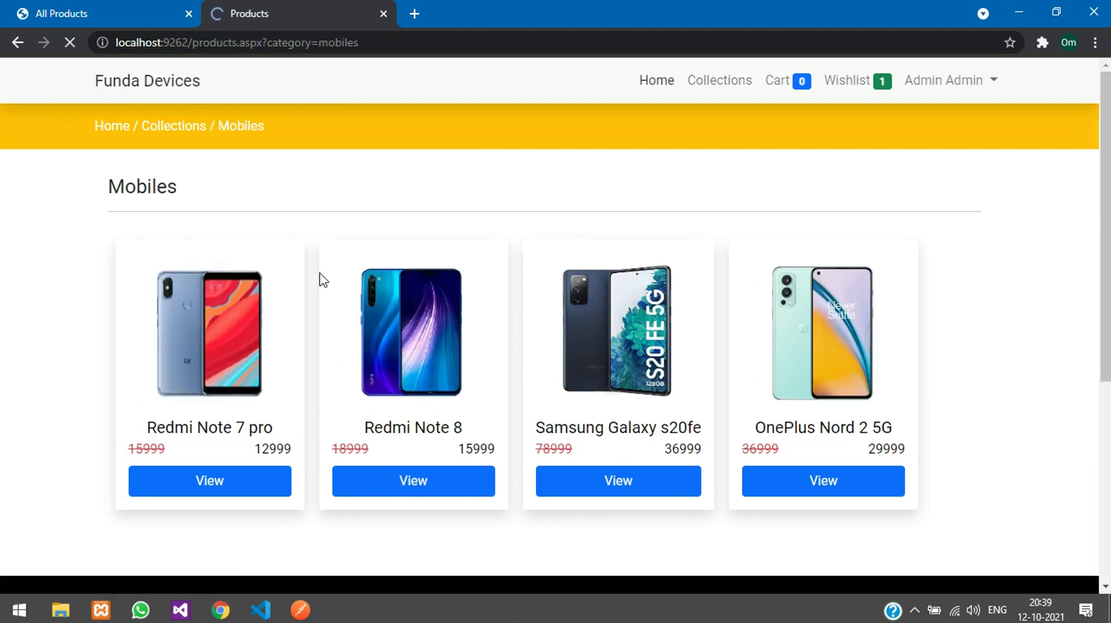
pyautogui.click(671, 435)
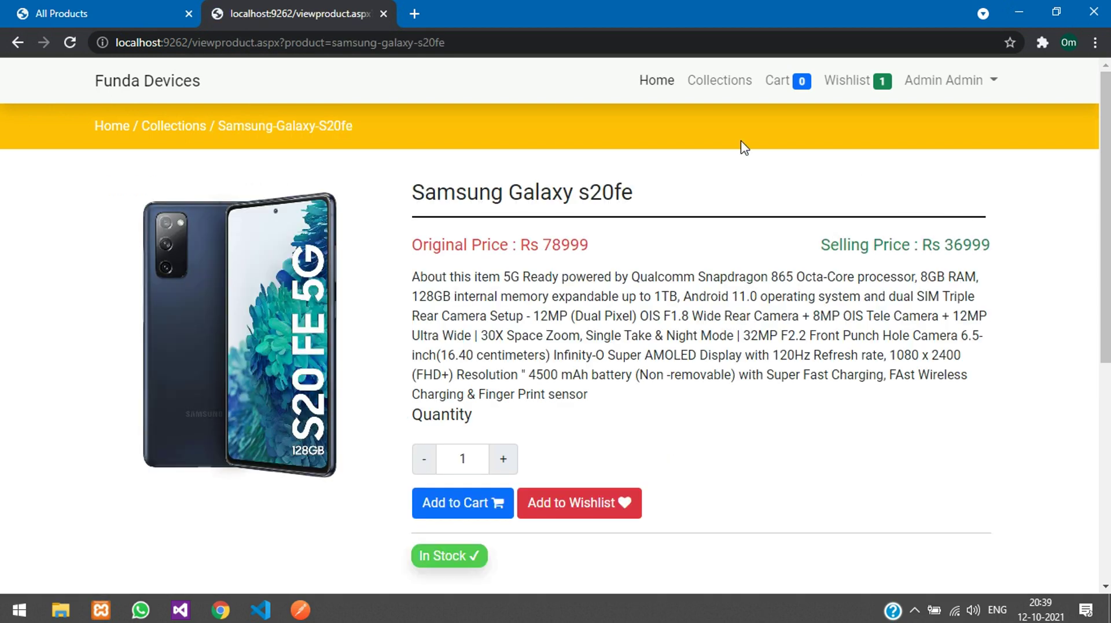
# Step: Return to the admin All Products table and sort it by Id
pyautogui.click(35, 8)
pyautogui.scroll(-2, 982, 348)
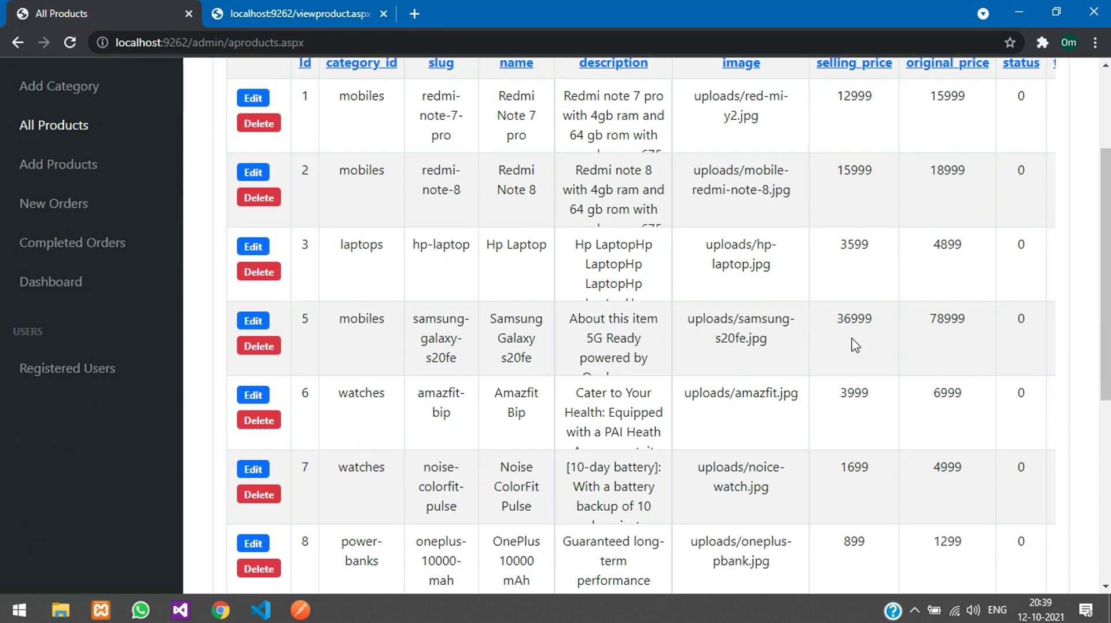
pyautogui.scroll(1, 302, 305)
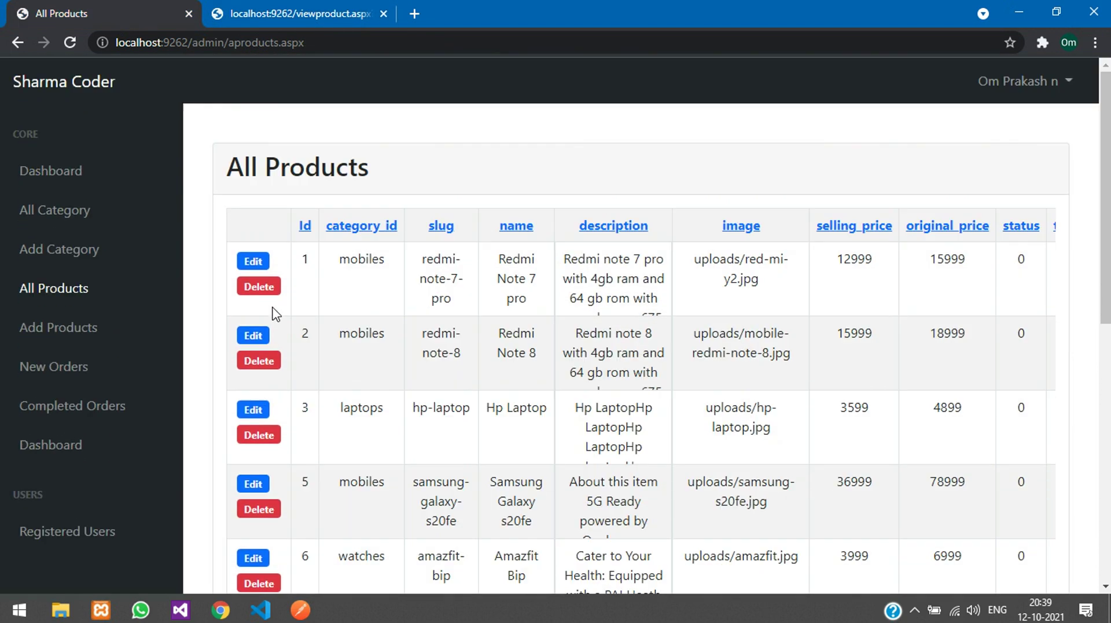
pyautogui.click(305, 229)
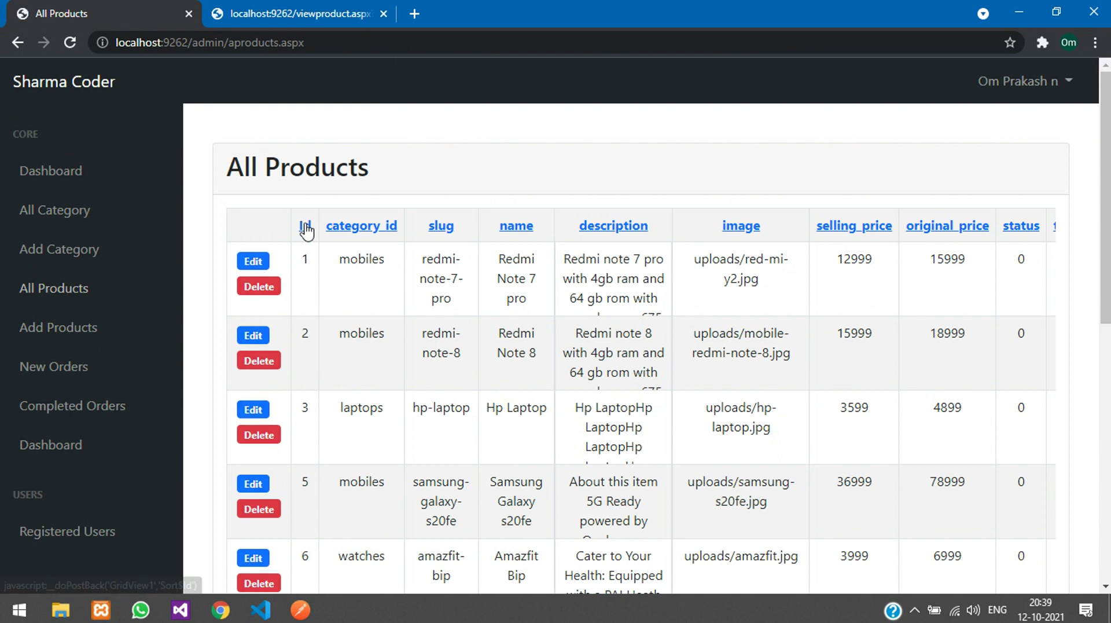
# Step: Start a new product and set its category to Laptops instead of Power Banks
pyautogui.click(17, 333)
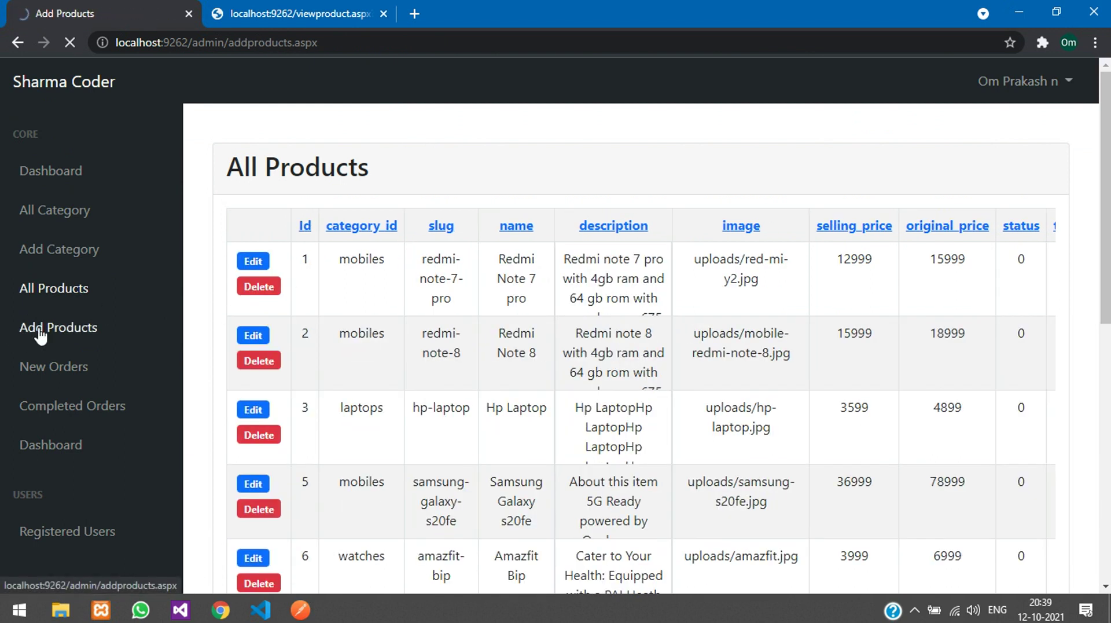
pyautogui.click(323, 238)
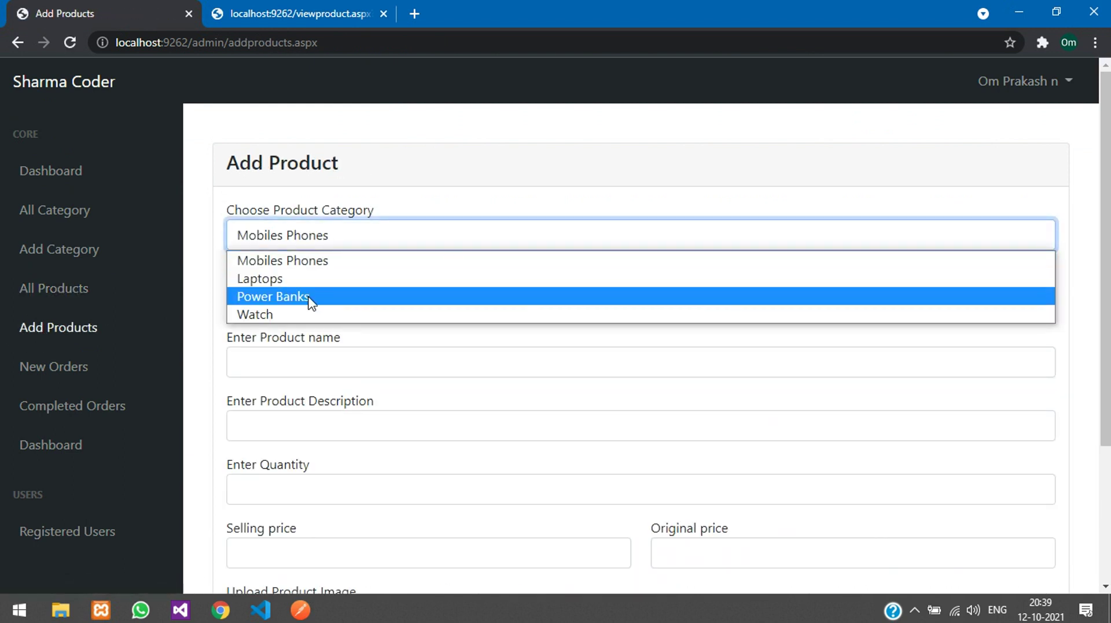
pyautogui.click(310, 296)
pyautogui.click(311, 300)
pyautogui.scroll(-1, 259, 331)
pyautogui.scroll(-2, 259, 331)
pyautogui.scroll(3, 256, 330)
pyautogui.click(268, 236)
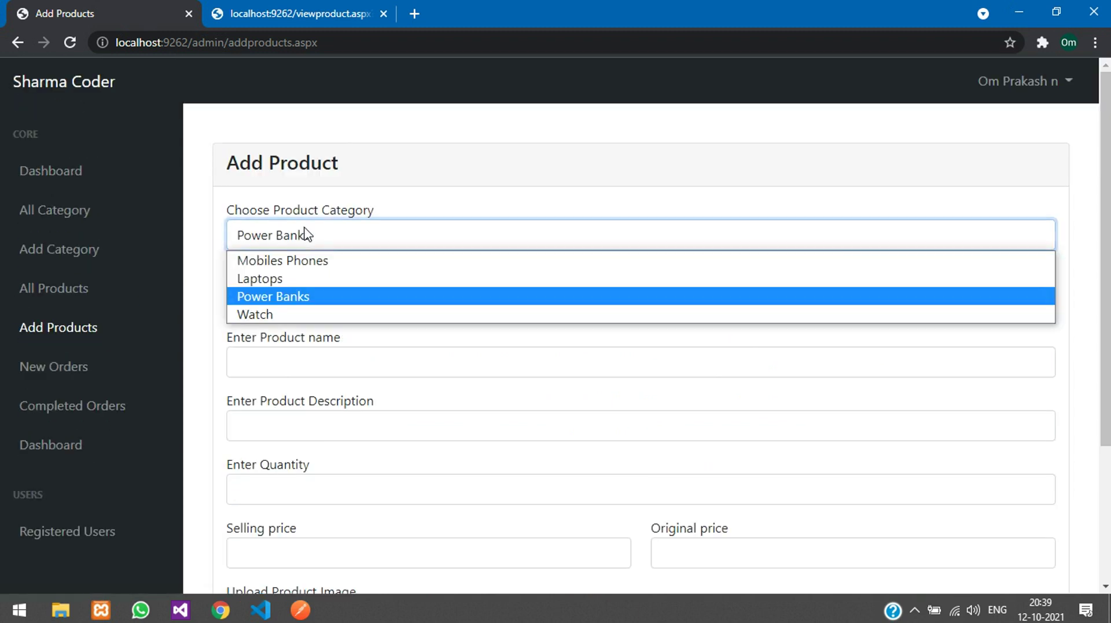
pyautogui.click(313, 276)
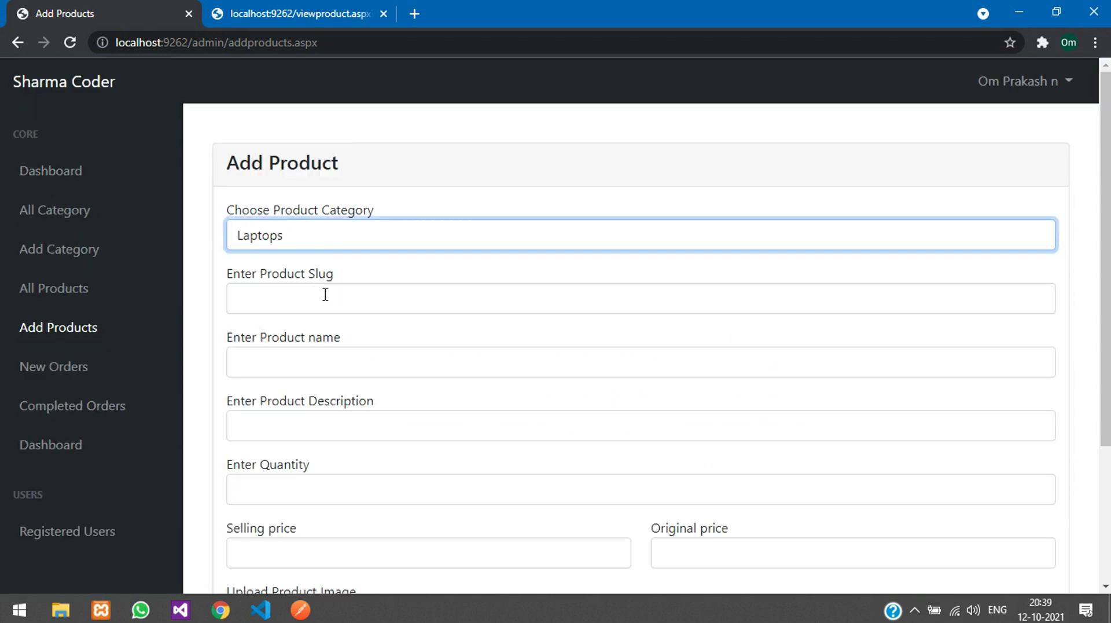
# Step: Enter slug hp-laptop and product name HP laptop
pyautogui.click(326, 295)
pyautogui.write('new-laptop')
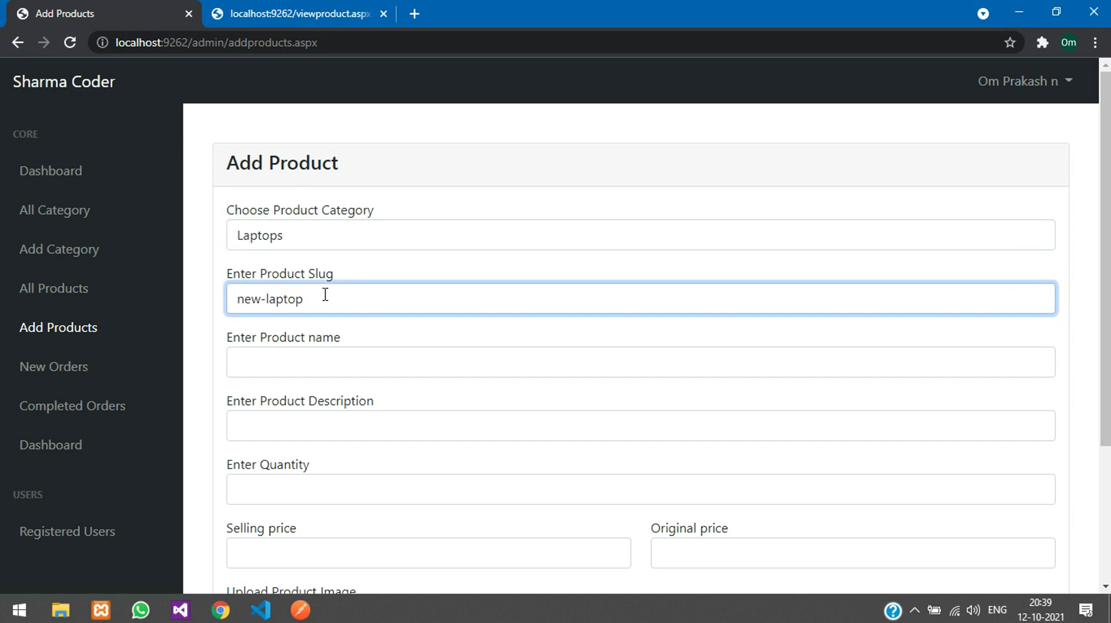
pyautogui.press('Left')
pyautogui.hotkey('shift', 'Home')
pyautogui.write('hp')
pyautogui.press('Tab')
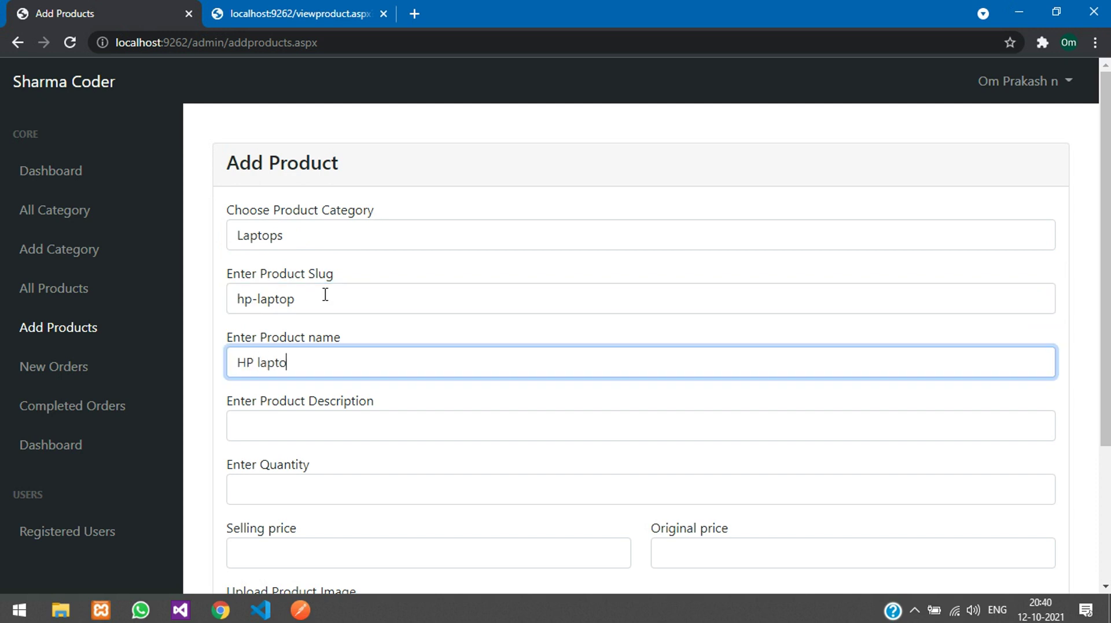
pyautogui.press('Tab')
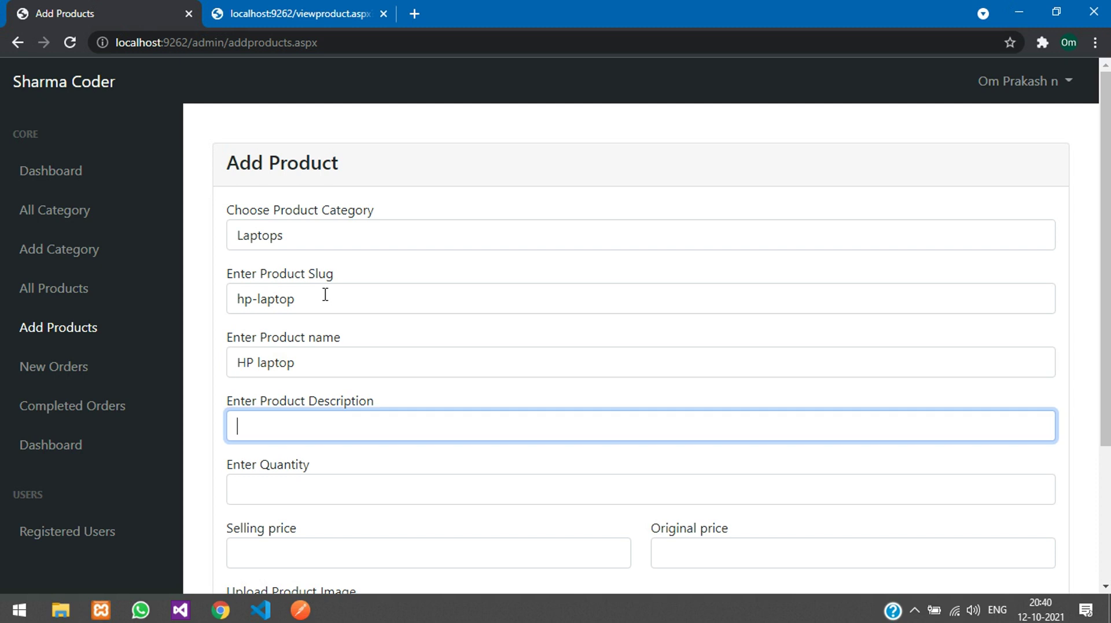
# Step: Fill the description by pasting the 8GB ram, 256 SSD text several times
pyautogui.click(338, 362)
pyautogui.hotkey('ctrl', 'a')
pyautogui.hotkey('ctrl', 'c')
pyautogui.click(314, 419)
pyautogui.hotkey('ctrl', 'v')
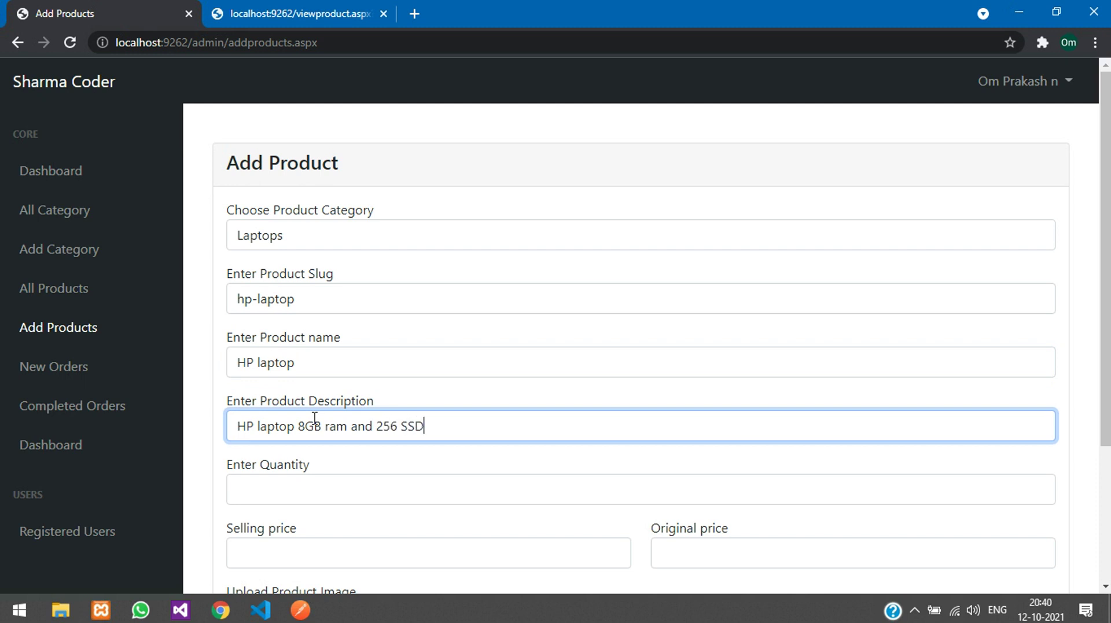
pyautogui.hotkey('ctrl', 'a')
pyautogui.press('Right')
pyautogui.hotkey('ctrl', 'v')
pyautogui.hotkey('ctrl', 'v')
pyautogui.hotkey('ctrl', 'v')
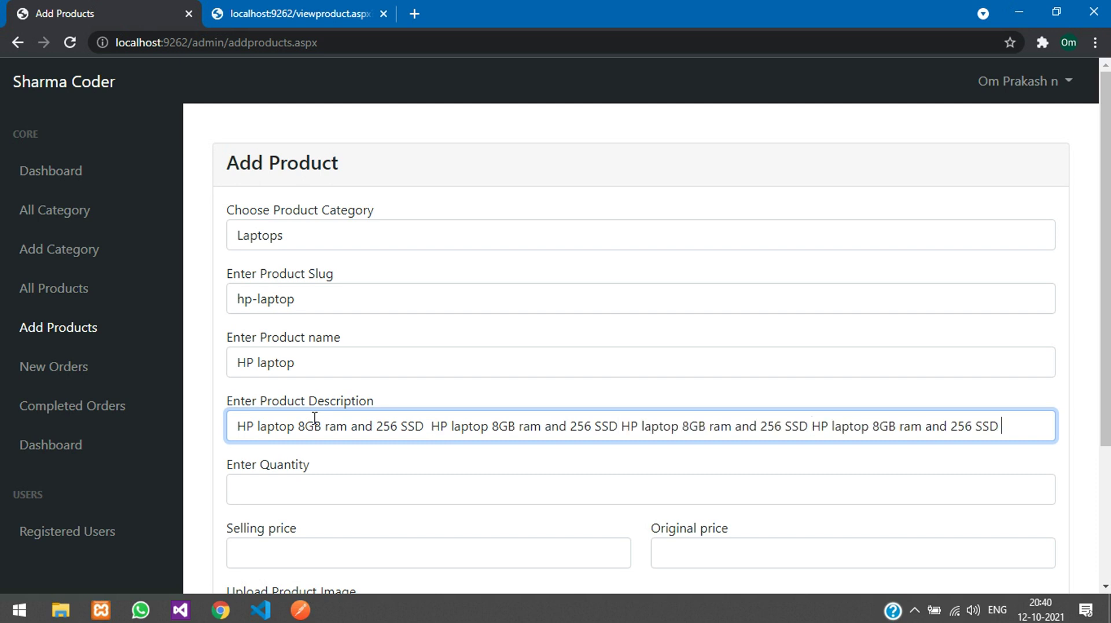
pyautogui.click(322, 486)
# Step: Enter quantity 15, selling price 56999 and original price 65999
pyautogui.scroll(-1, 335, 451)
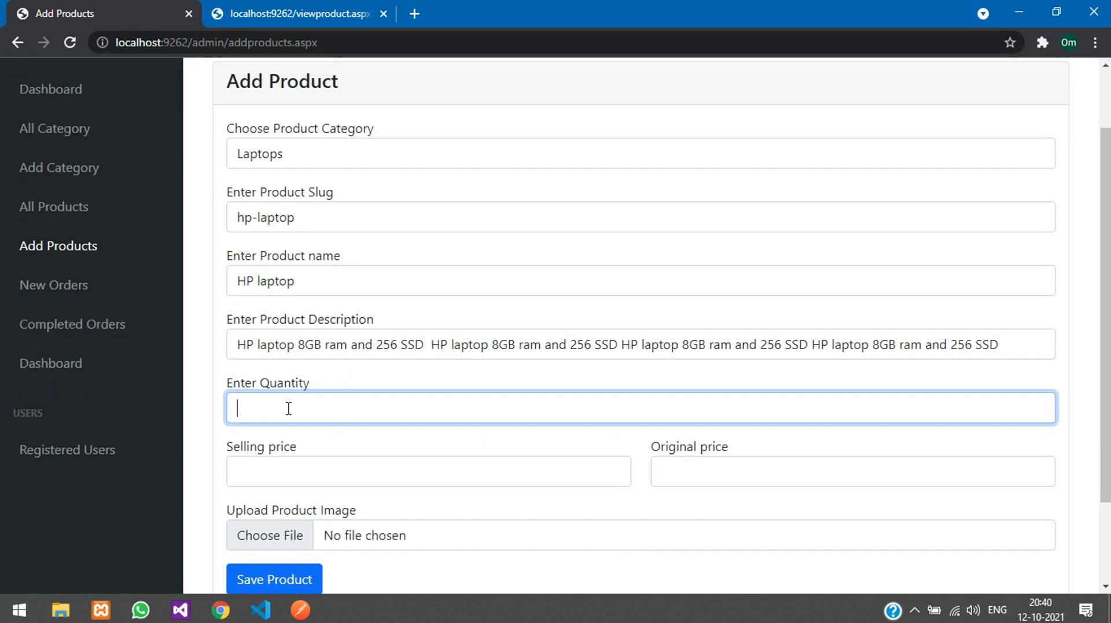
pyautogui.write('12')
pyautogui.click(373, 471)
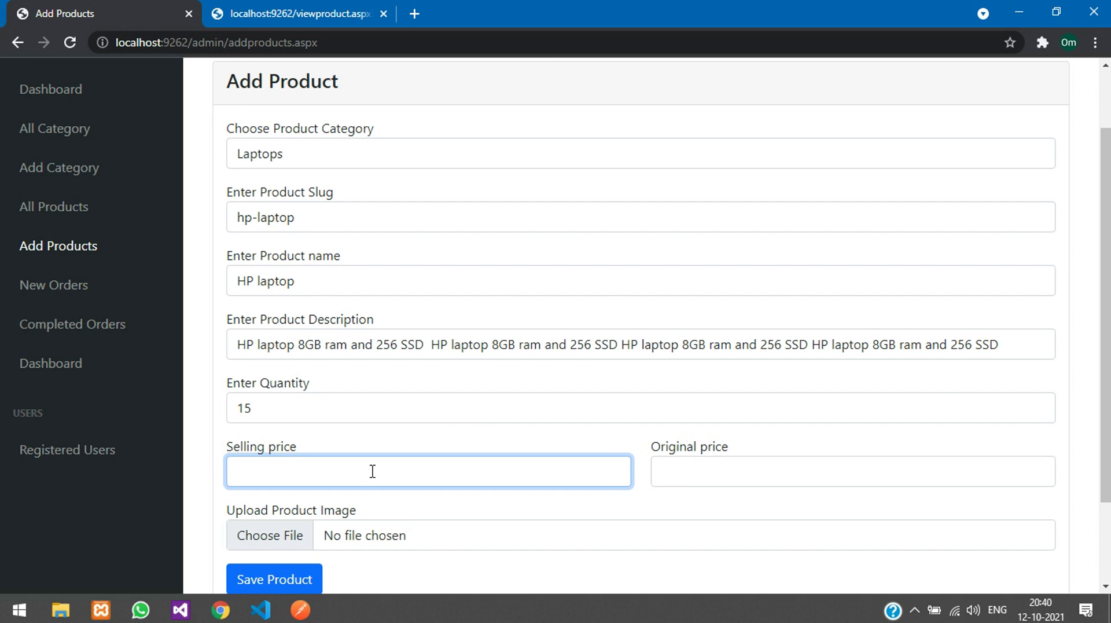
pyautogui.press('Tab')
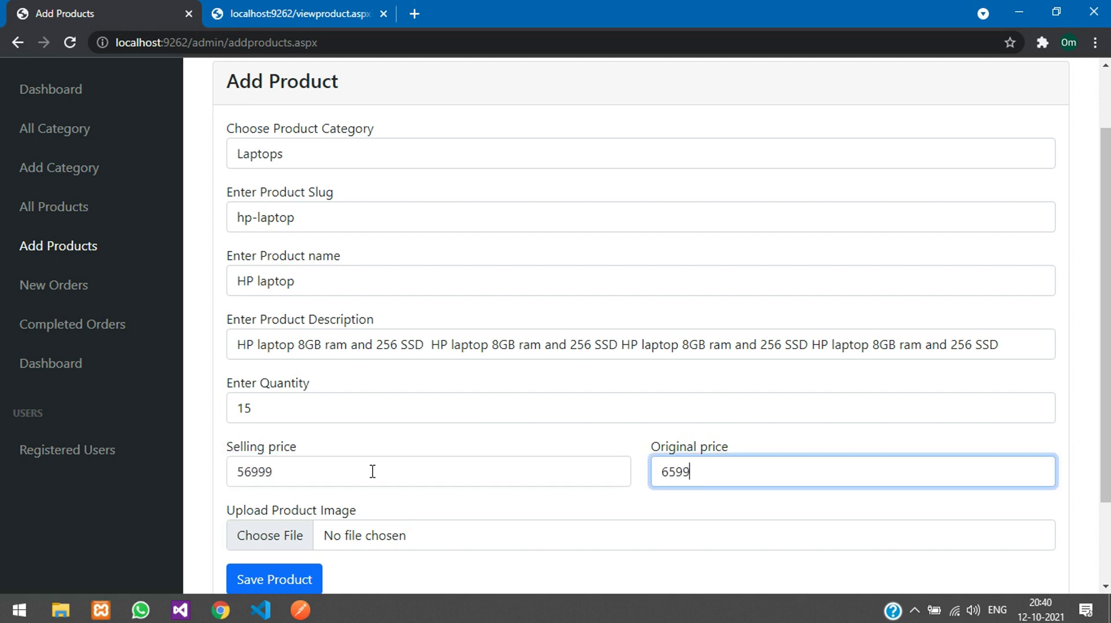
pyautogui.scroll(-2, 376, 476)
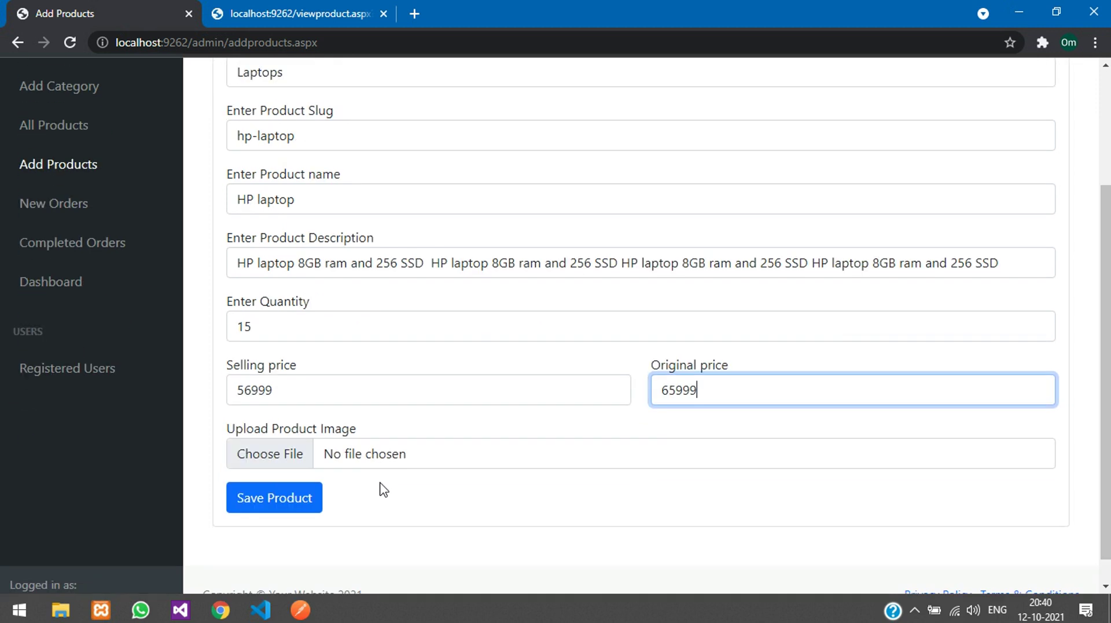
# Step: Attach dell lap top.jpg as the product image and save the product
pyautogui.click(368, 461)
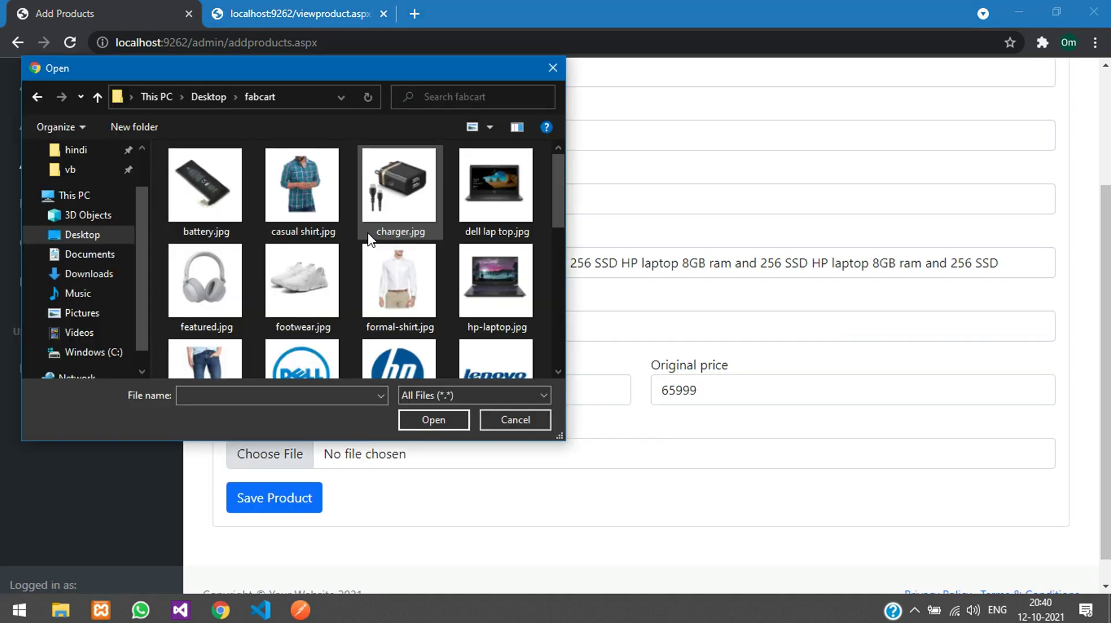
pyautogui.click(479, 265)
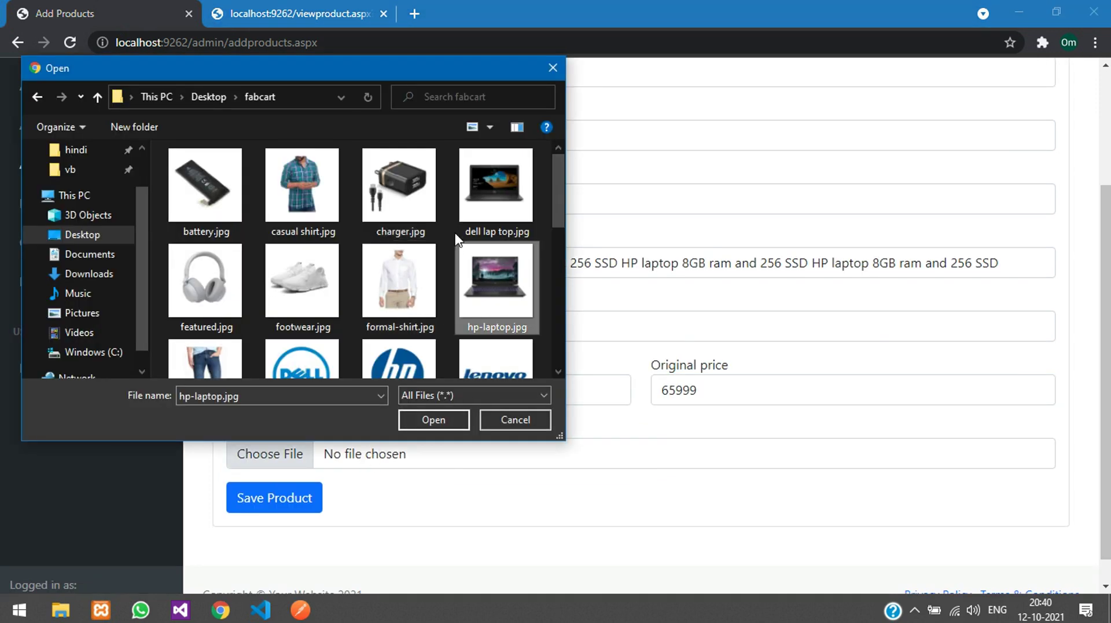
pyautogui.click(492, 200)
pyautogui.click(409, 422)
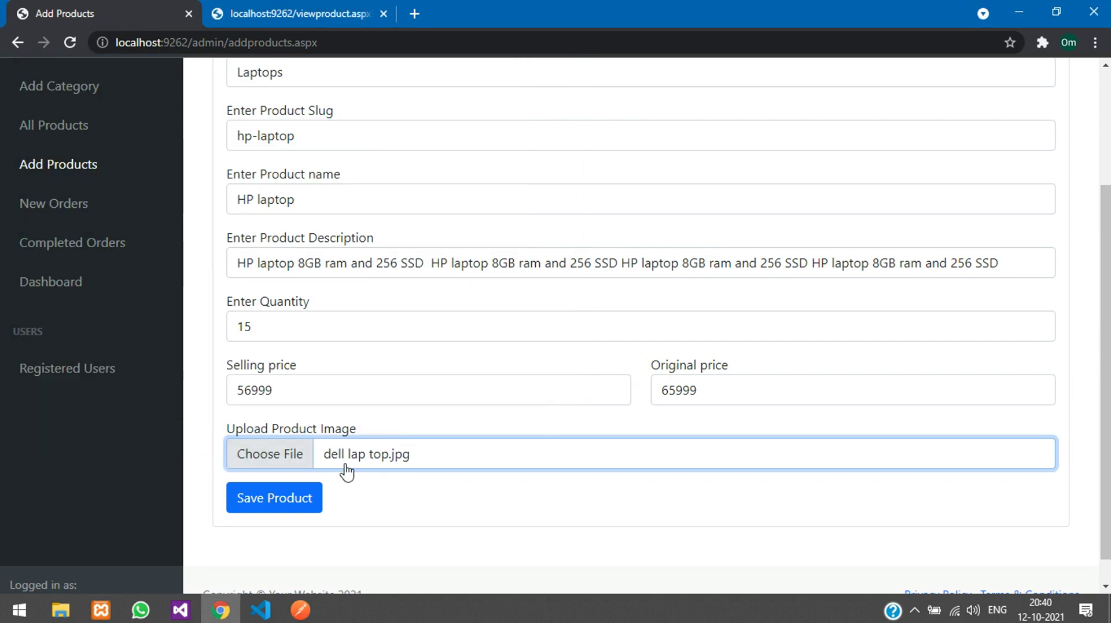
pyautogui.click(271, 496)
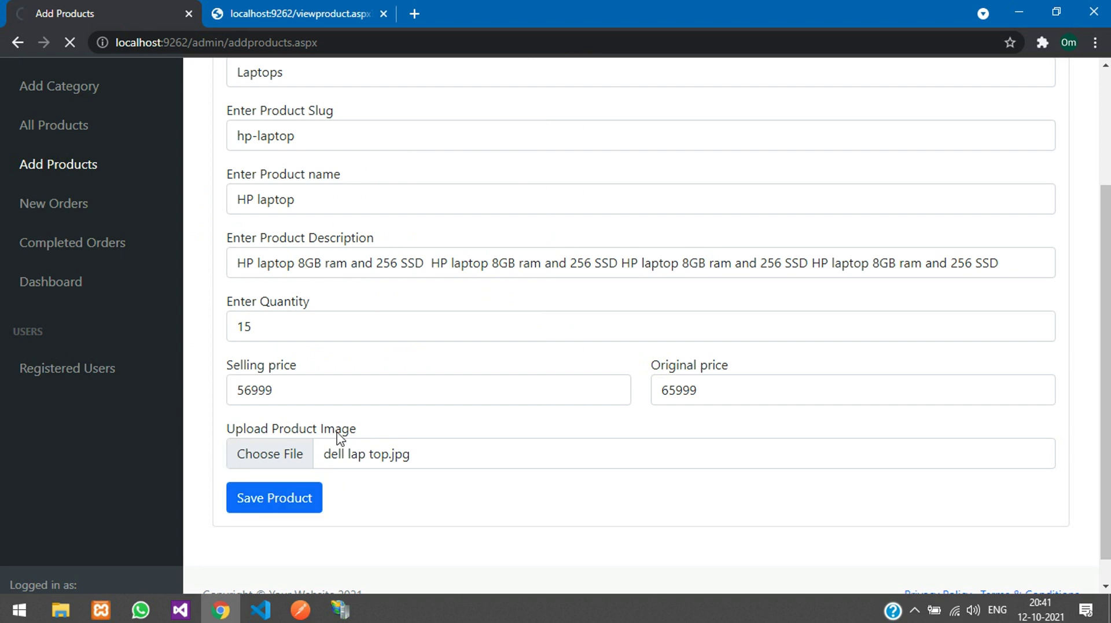
# Step: Dismiss the 'Product Already Exists' message
pyautogui.click(347, 613)
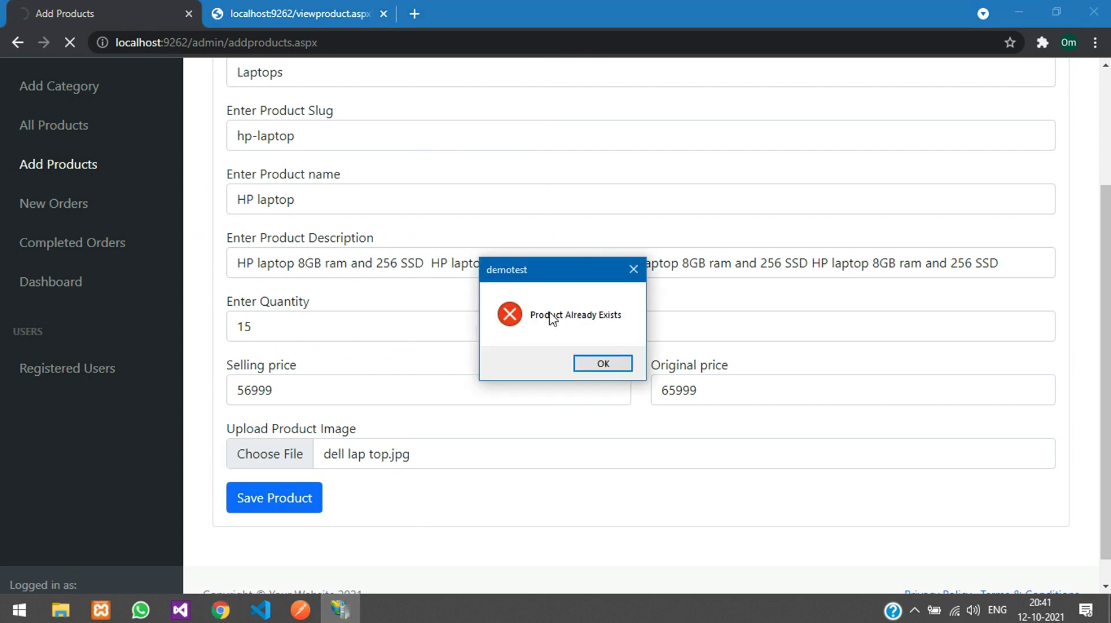
pyautogui.click(600, 363)
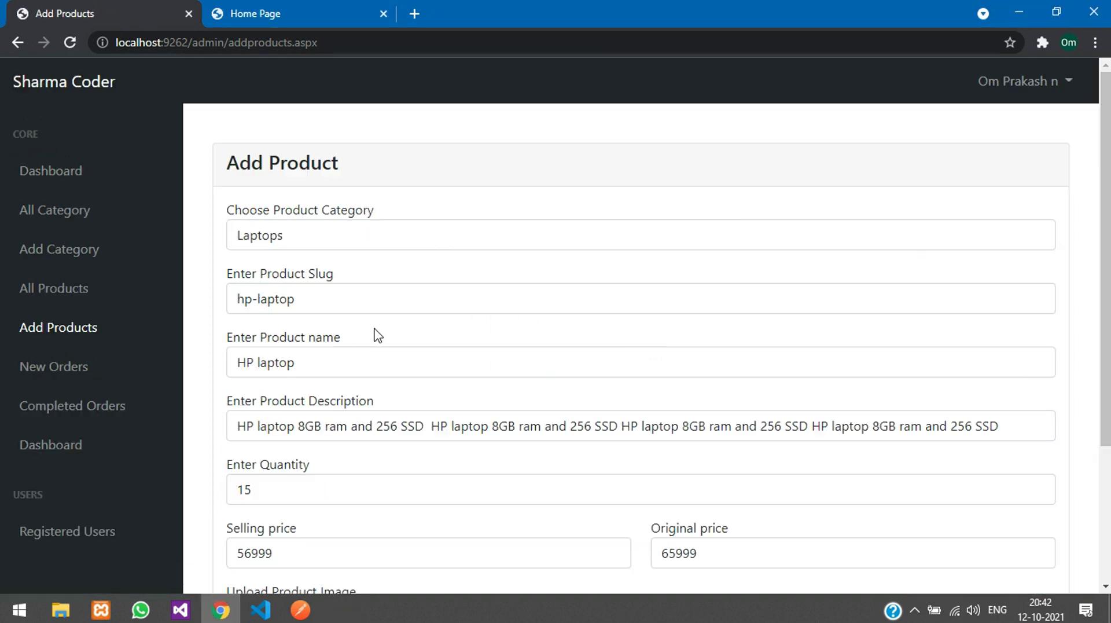
pyautogui.moveTo(234, 363); pyautogui.dragTo(312, 363)
pyautogui.click(316, 350)
# Step: Check the storefront Laptops collection, which lists only Hp Laptop, then return to the form
pyautogui.click(319, 345)
pyautogui.click(314, 3)
pyautogui.click(720, 87)
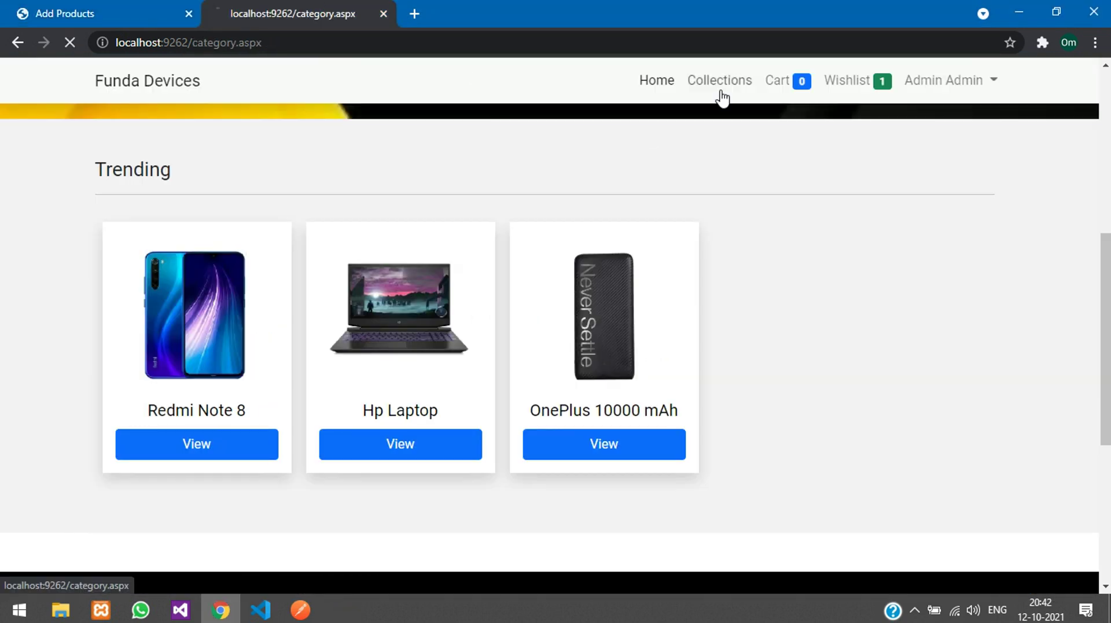
pyautogui.click(389, 378)
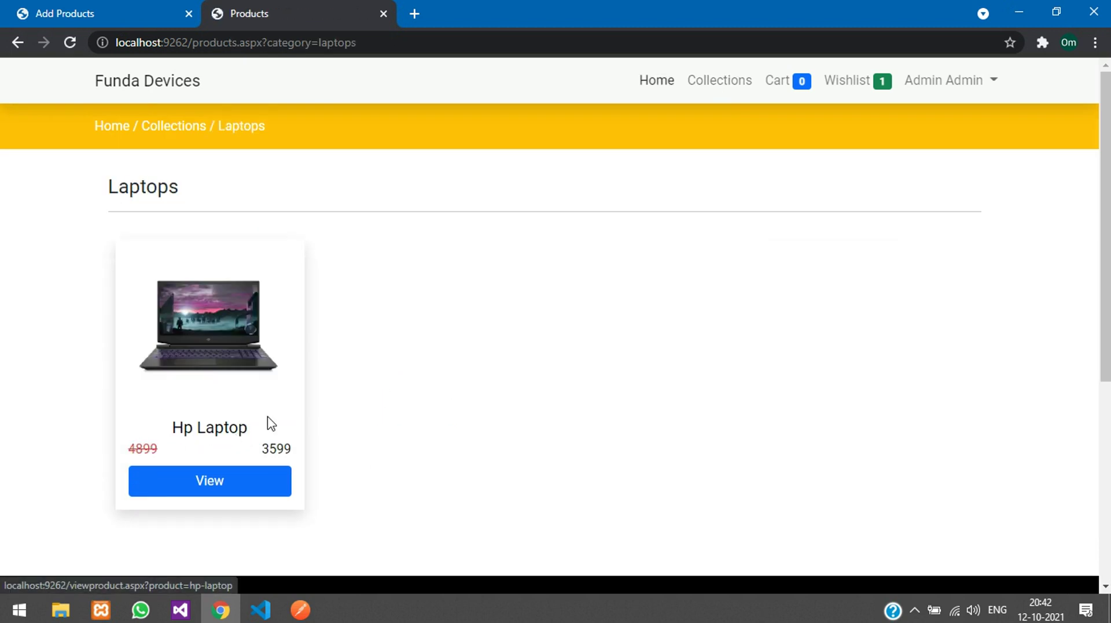
pyautogui.click(82, 9)
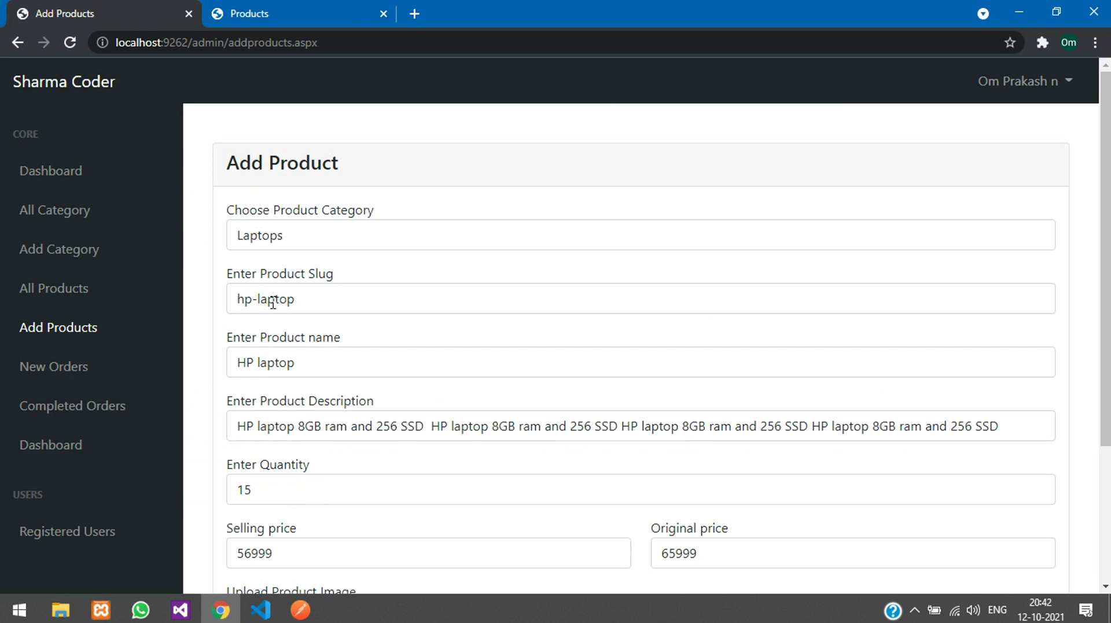
pyautogui.scroll(-3, 323, 332)
pyautogui.scroll(2, 377, 449)
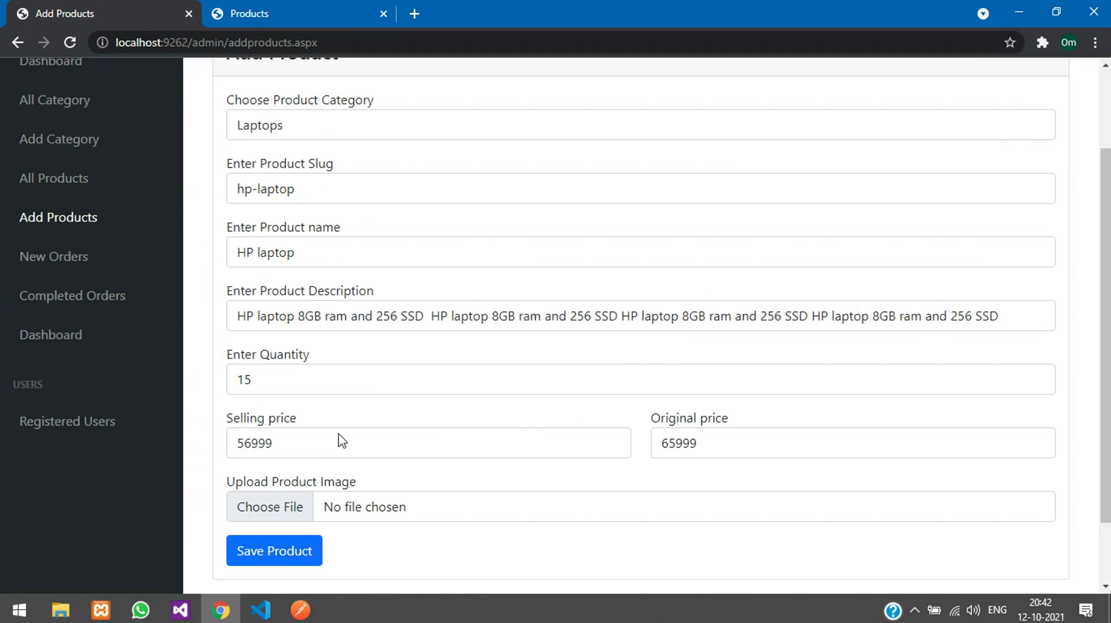
# Step: Attach dell lap top.jpg and change the slug to dell-laptop and name to Dell laptop
pyautogui.click(367, 500)
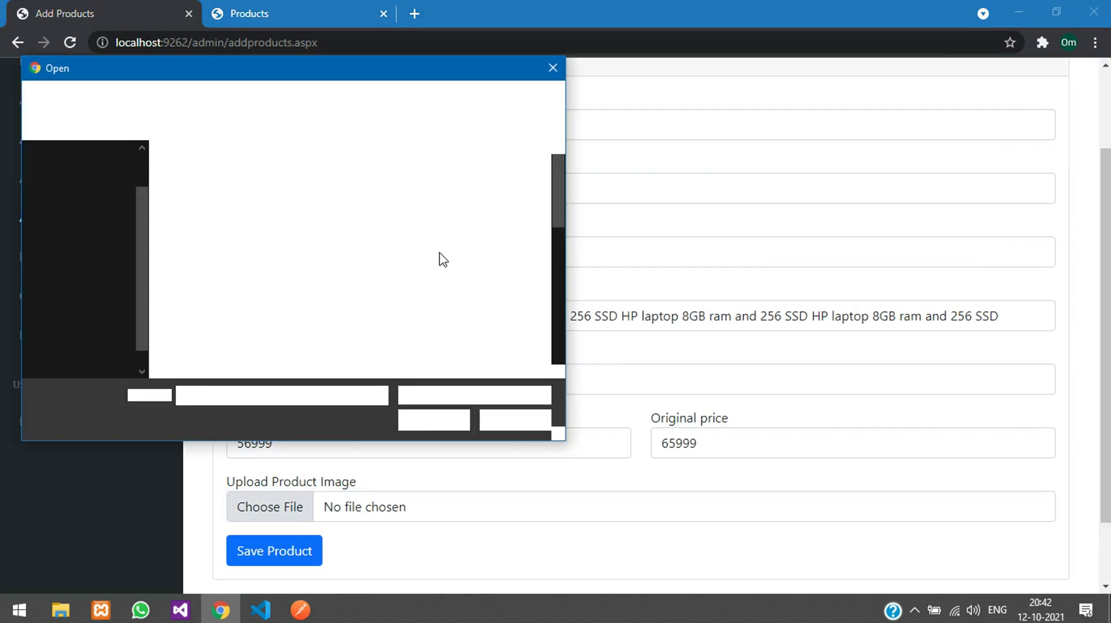
pyautogui.click(496, 186)
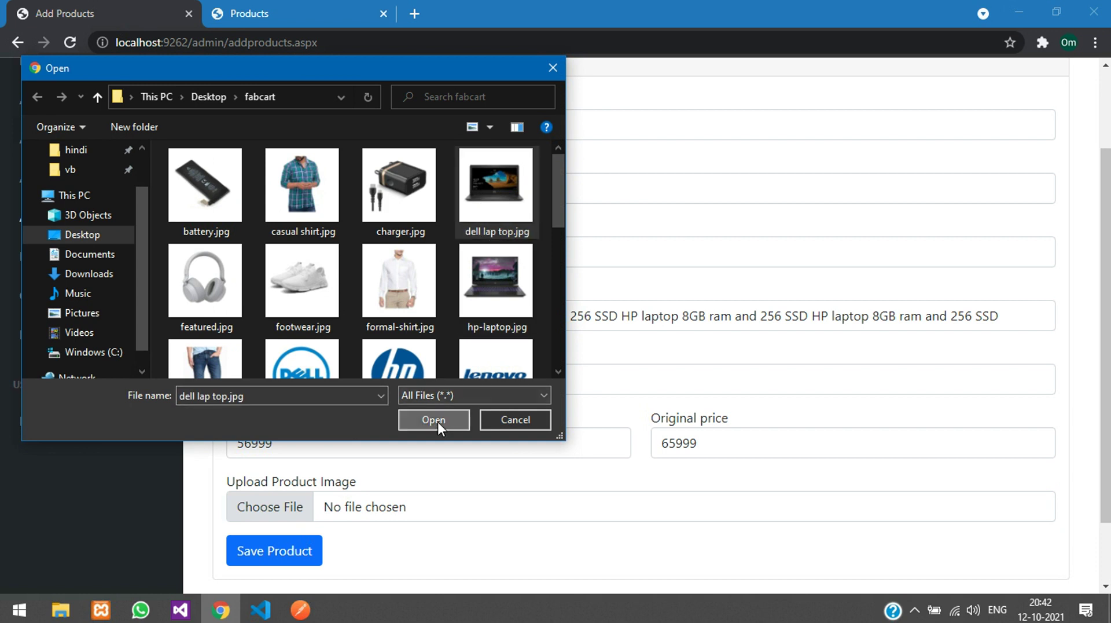
pyautogui.click(438, 421)
pyautogui.scroll(2, 312, 314)
pyautogui.doubleClick(253, 275)
pyautogui.write('dell-laptop')
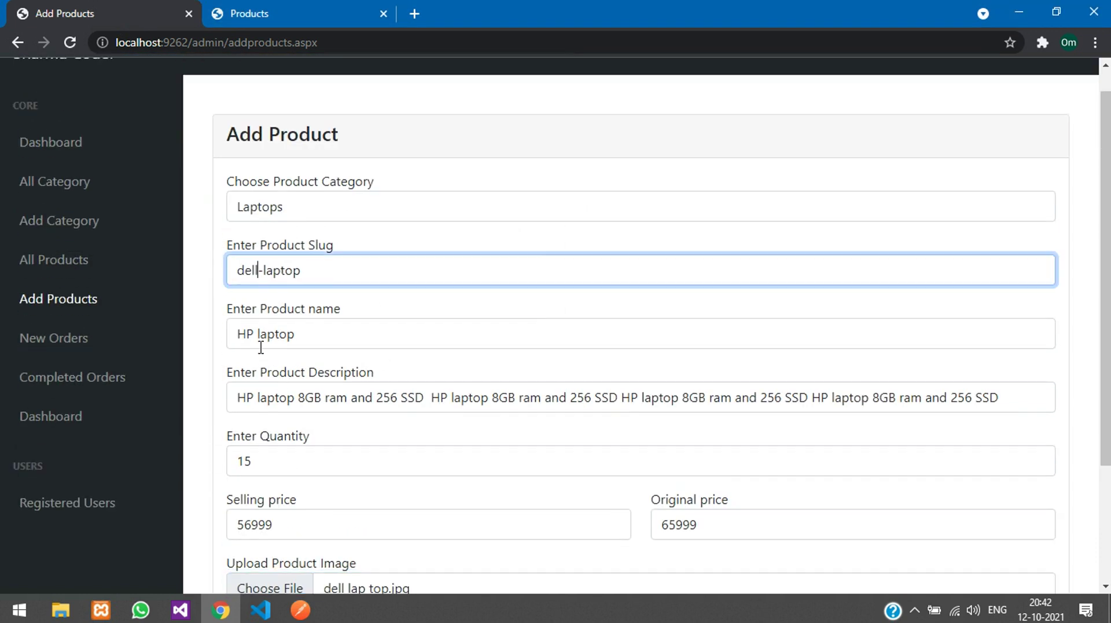
pyautogui.doubleClick(251, 334)
pyautogui.write('Dell')
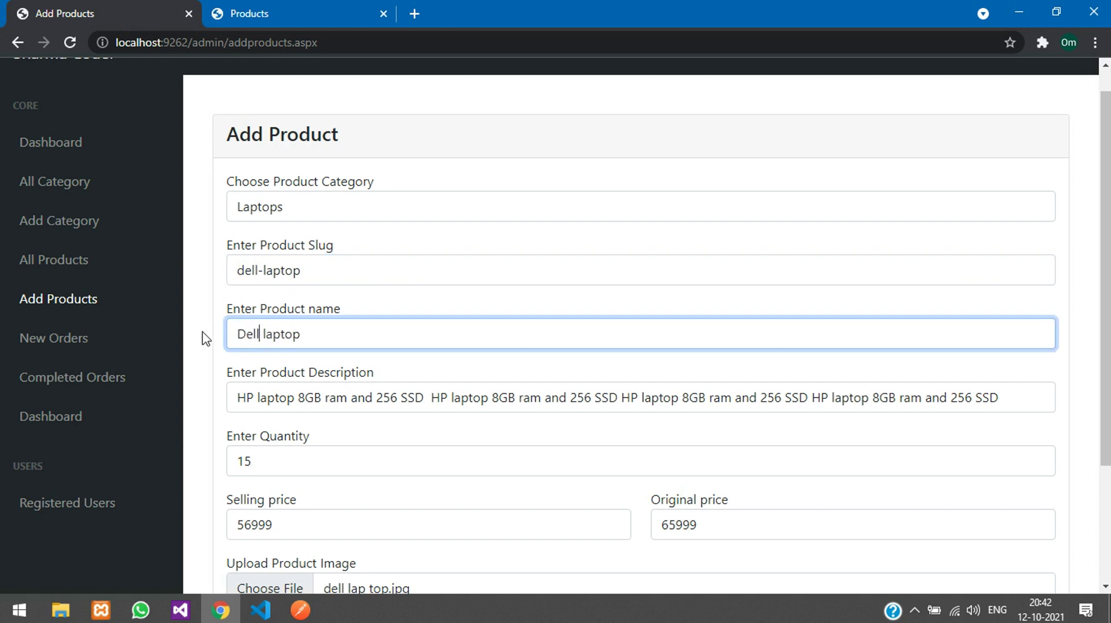
# Step: Replace each HP in the description with Dell and save the product
pyautogui.doubleClick(254, 335)
pyautogui.hotkey('ctrl', 'c')
pyautogui.doubleClick(249, 398)
pyautogui.hotkey('ctrl', 'v')
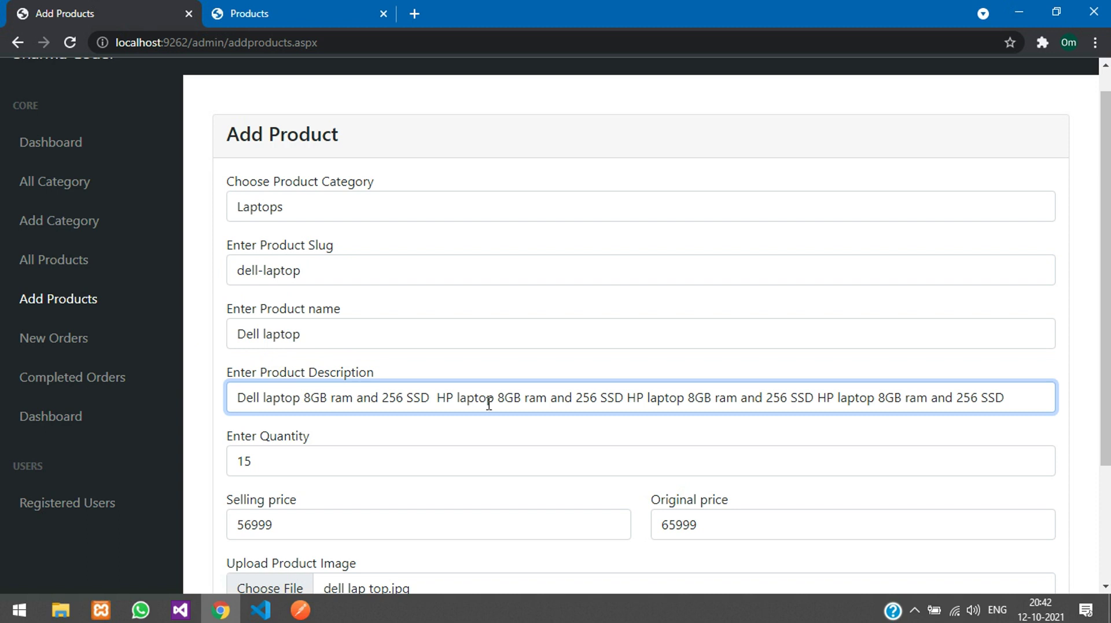
pyautogui.doubleClick(632, 400)
pyautogui.hotkey('ctrl', 'v')
pyautogui.doubleClick(448, 398)
pyautogui.hotkey('ctrl', 'v')
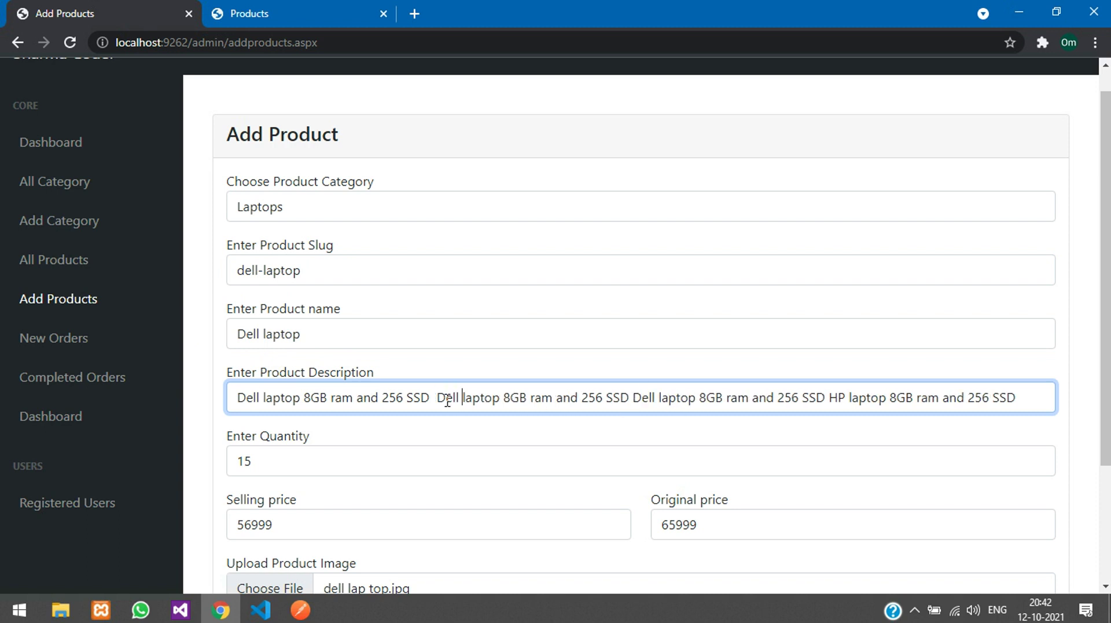
pyautogui.scroll(-3, 435, 431)
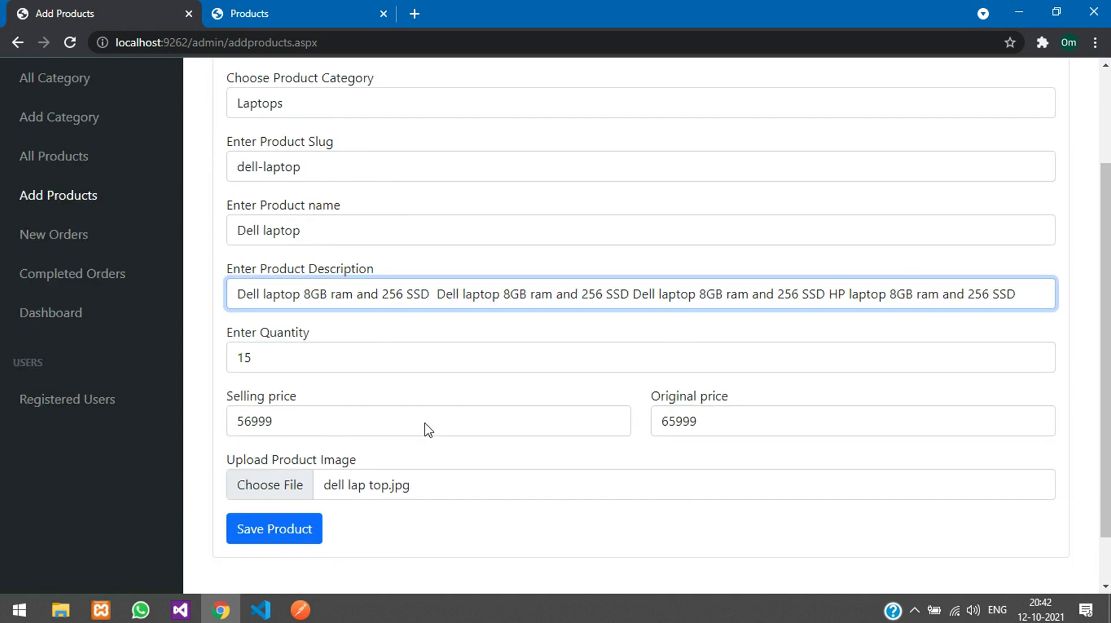
pyautogui.click(276, 470)
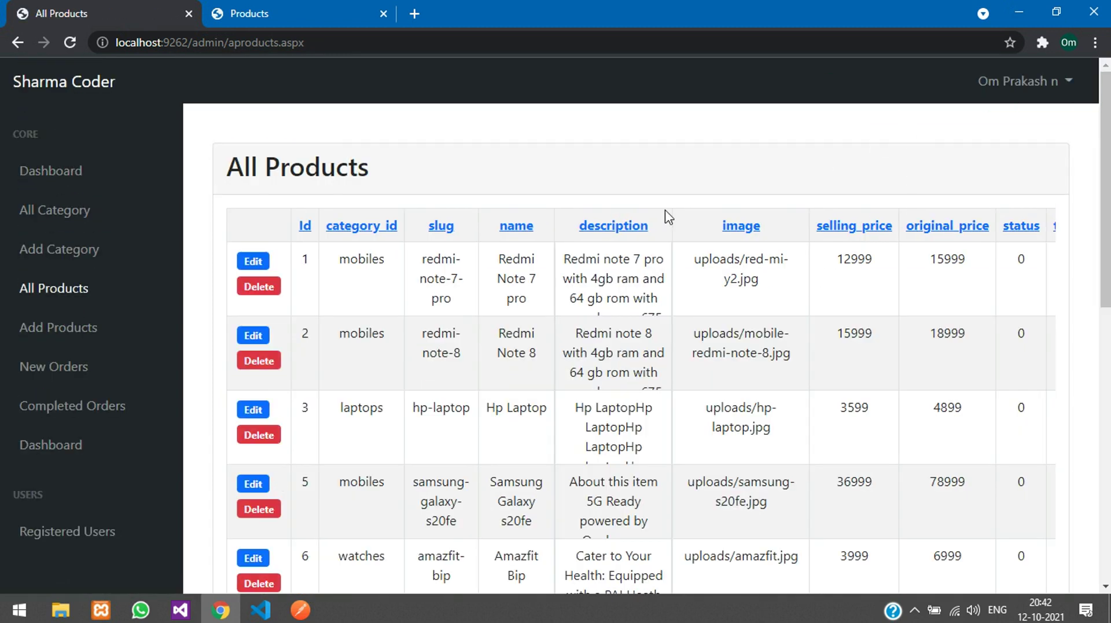
# Step: Confirm Dell laptop as row 12 and reload the storefront Laptops page
pyautogui.scroll(-10, 301, 312)
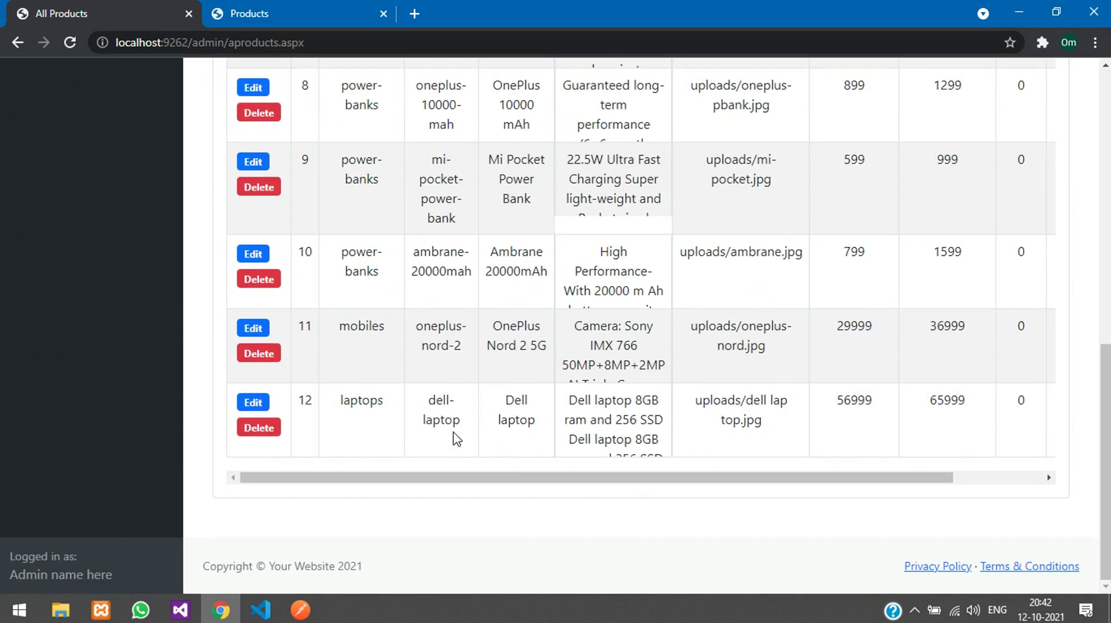
pyautogui.scroll(1, 455, 489)
pyautogui.scroll(6, 454, 488)
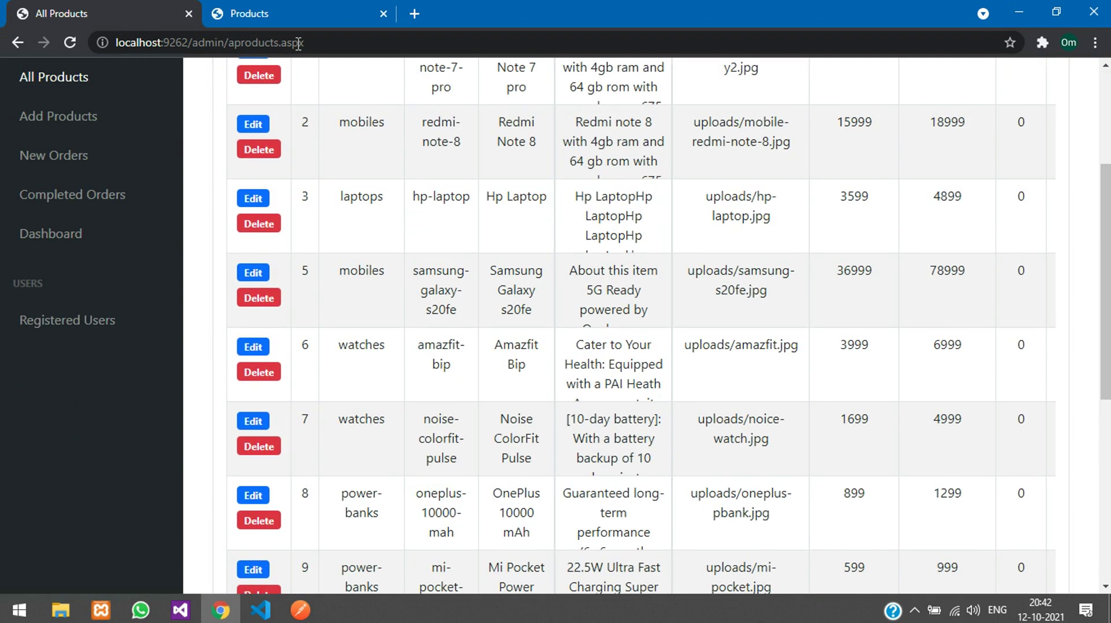
pyautogui.click(249, 13)
pyautogui.click(363, 42)
pyautogui.press('Return')
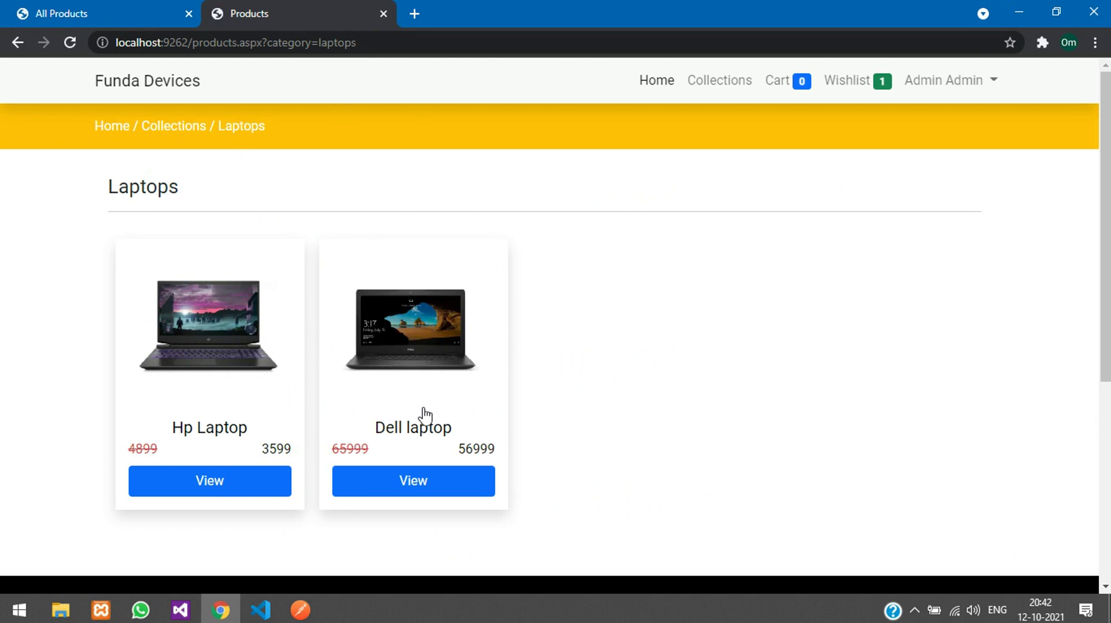
# Step: Open the Dell laptop product page to check its 56999 price and description
pyautogui.click(420, 367)
pyautogui.moveTo(414, 271); pyautogui.dragTo(527, 276)
pyautogui.click(527, 239)
pyautogui.moveTo(483, 244); pyautogui.dragTo(805, 312)
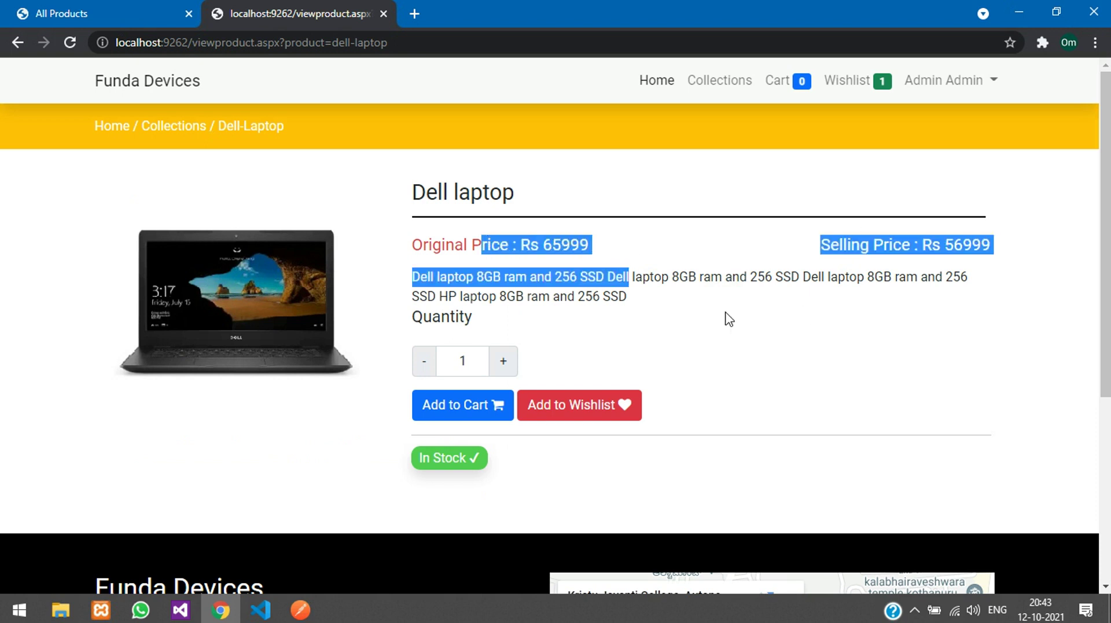
pyautogui.click(421, 448)
pyautogui.hotkey('ctrl', 'Tab')
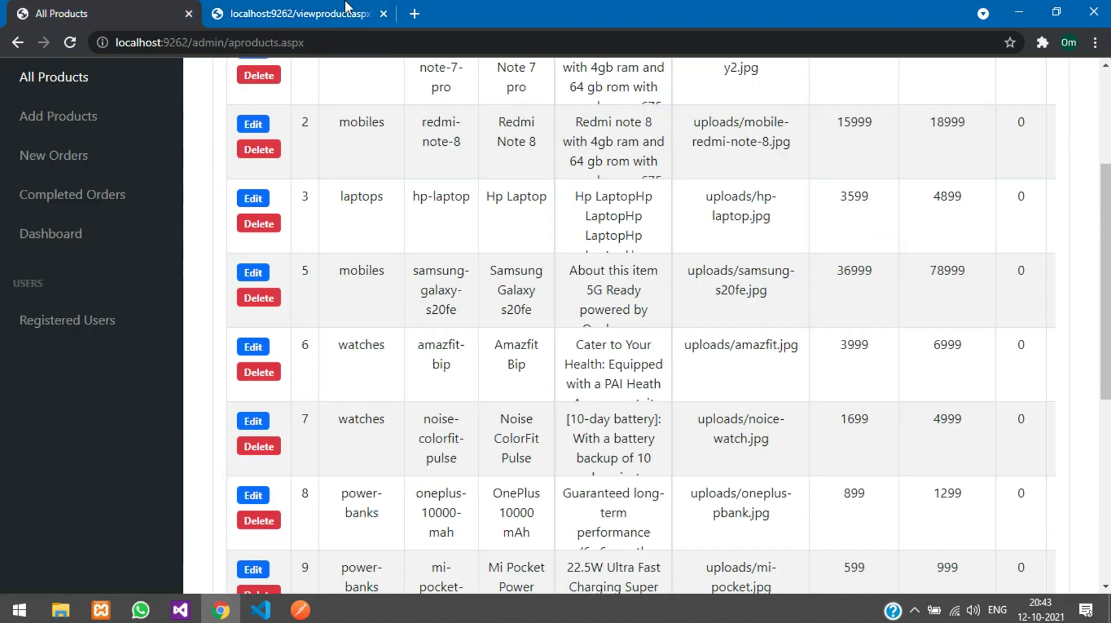
# Step: Review the All Products table, where the Dell laptop shows stock 15
pyautogui.scroll(4, 357, 331)
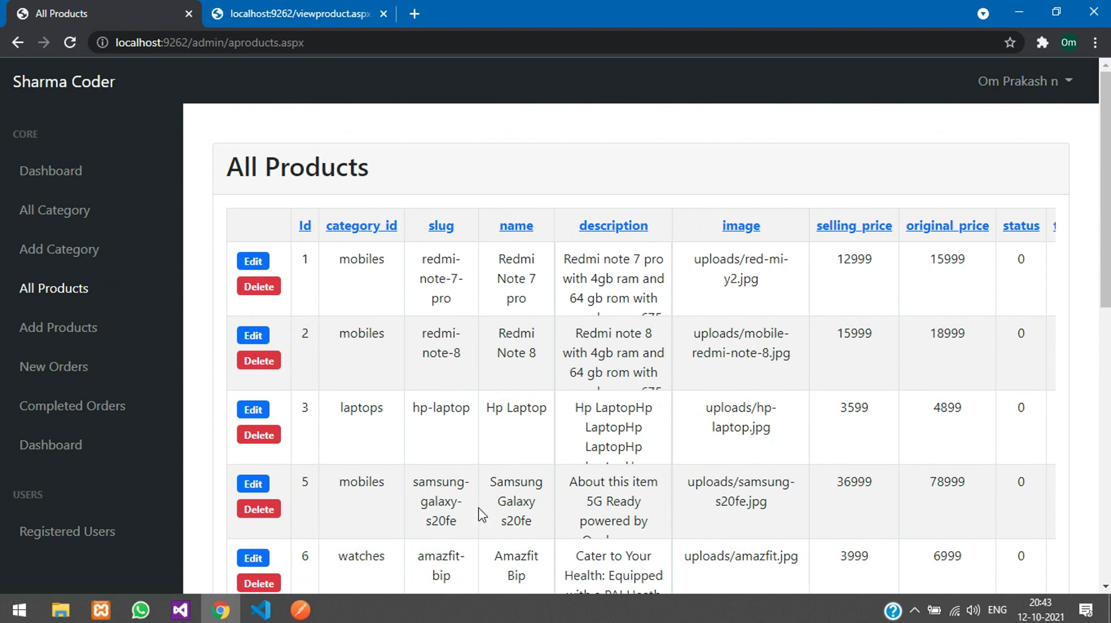
pyautogui.scroll(-2, 593, 476)
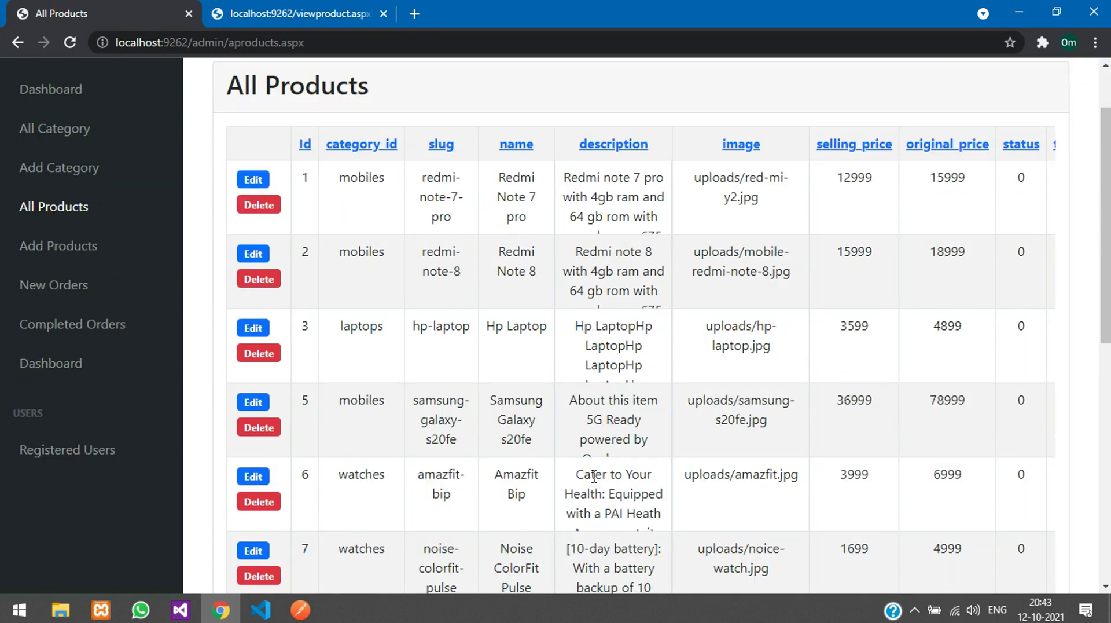
pyautogui.scroll(-2, 595, 476)
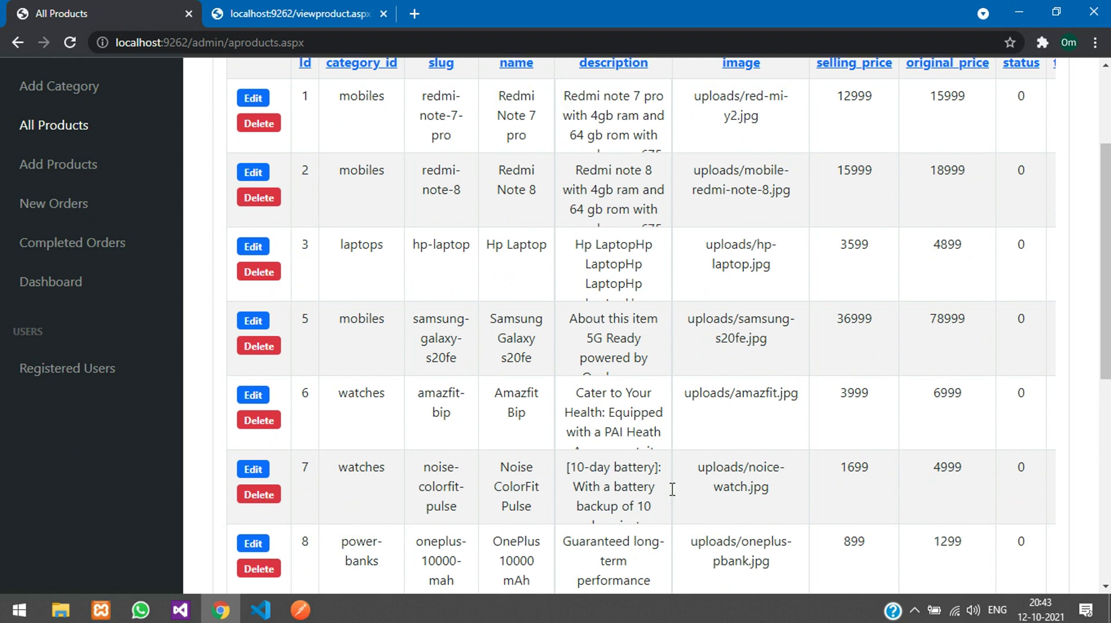
pyautogui.scroll(-10, 654, 534)
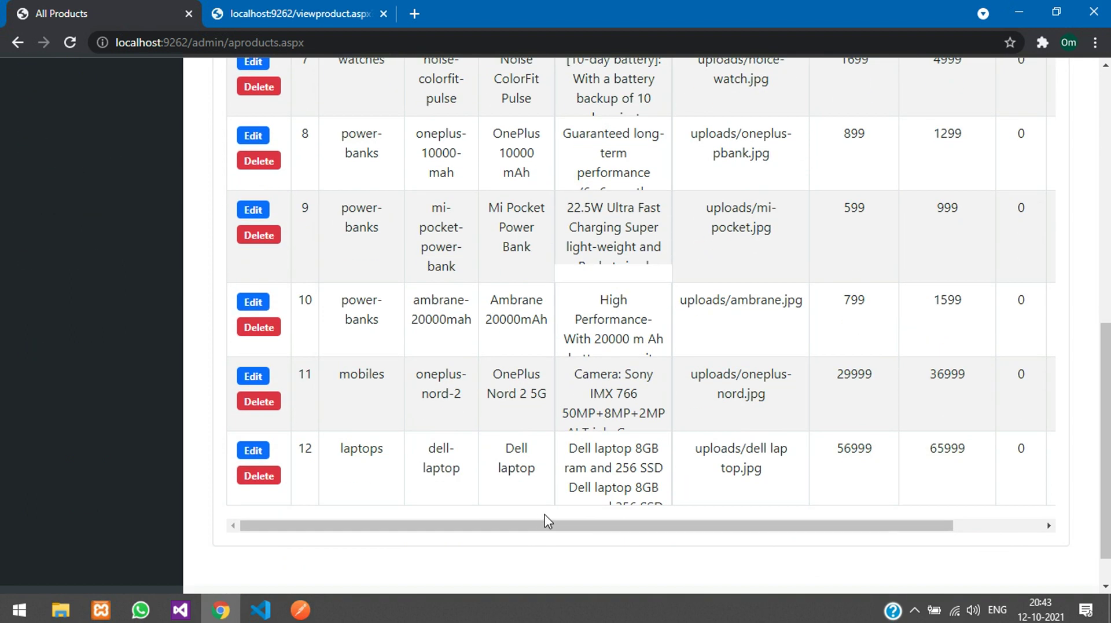
pyautogui.moveTo(634, 528); pyautogui.dragTo(895, 494)
pyautogui.scroll(10, 906, 487)
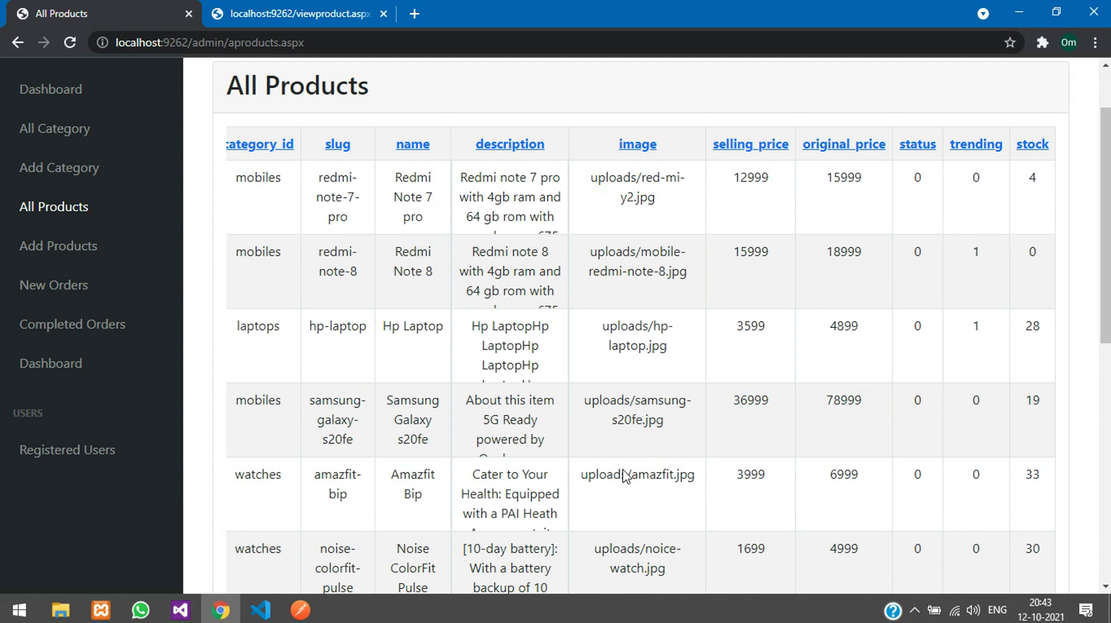
pyautogui.scroll(-10, 530, 528)
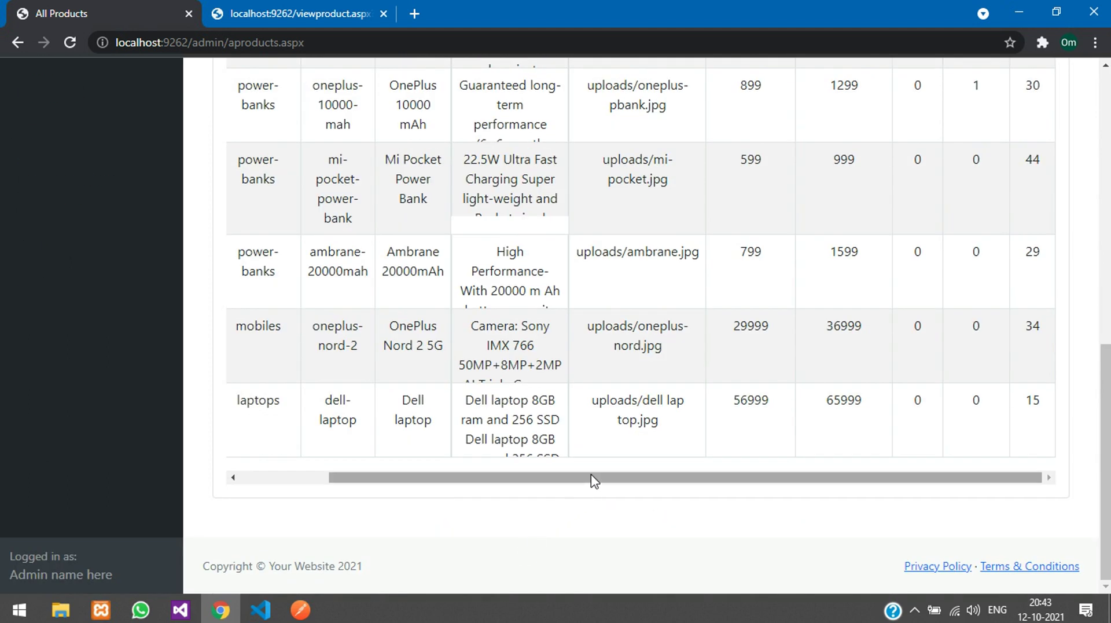
pyautogui.moveTo(590, 477); pyautogui.dragTo(444, 506)
pyautogui.scroll(7, 342, 485)
pyautogui.scroll(4, 341, 485)
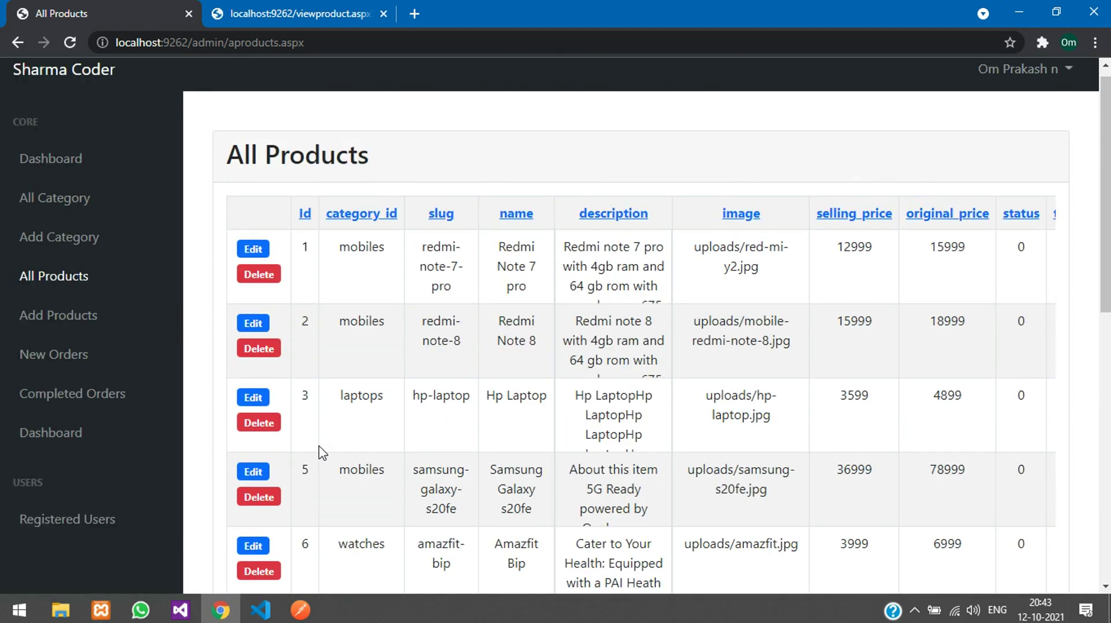
# Step: Look over the blank Add Product form, then go to Pending Orders
pyautogui.click(88, 330)
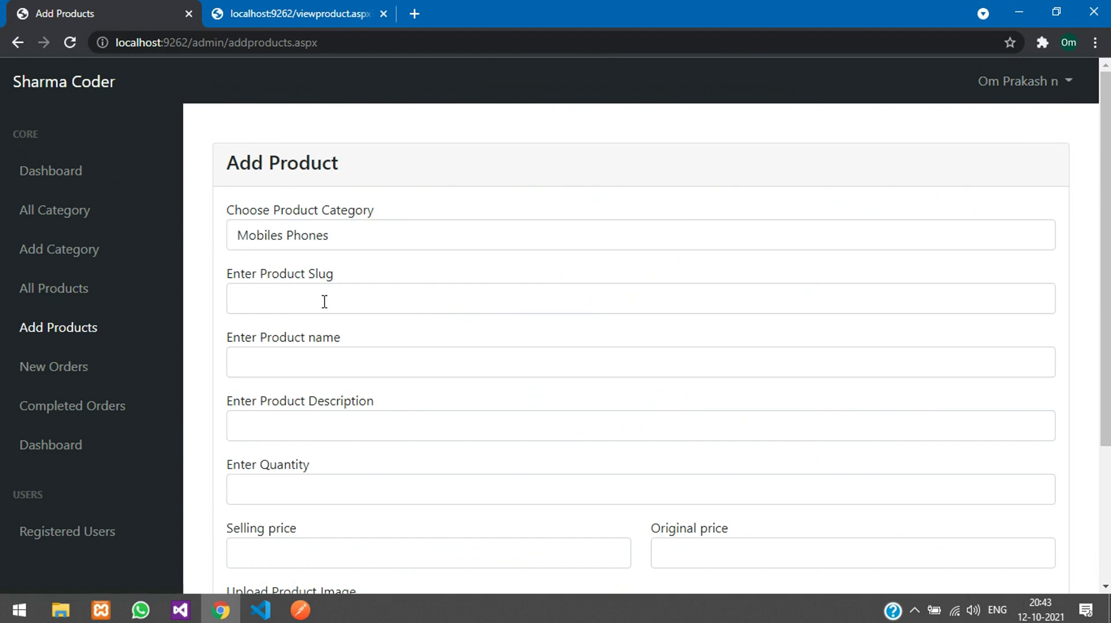
pyautogui.scroll(-3, 422, 288)
pyautogui.scroll(3, 400, 363)
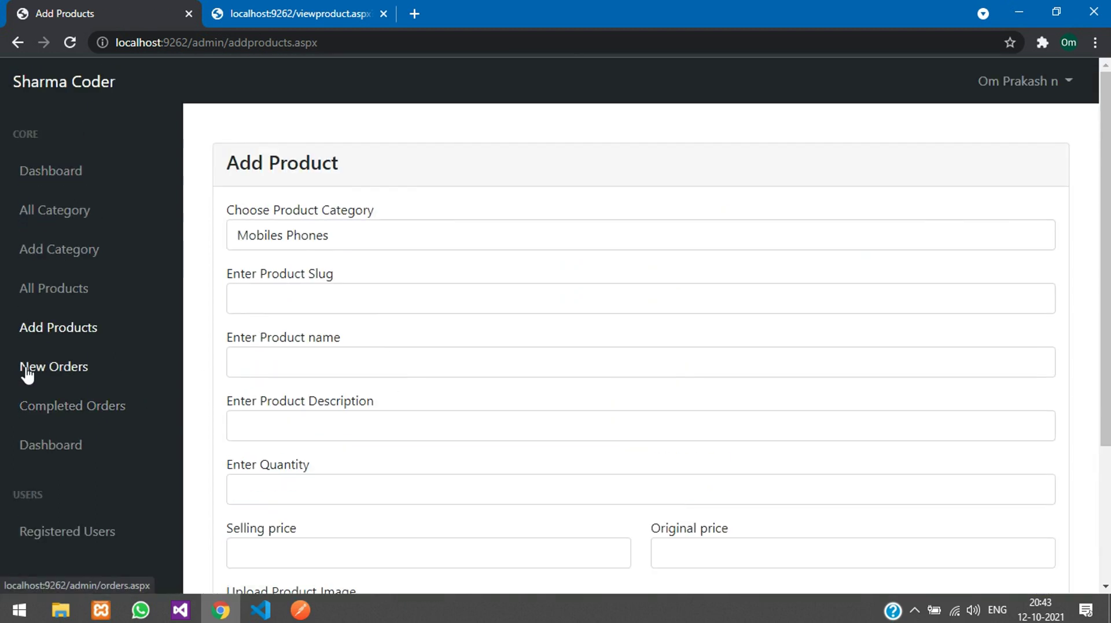
pyautogui.click(26, 367)
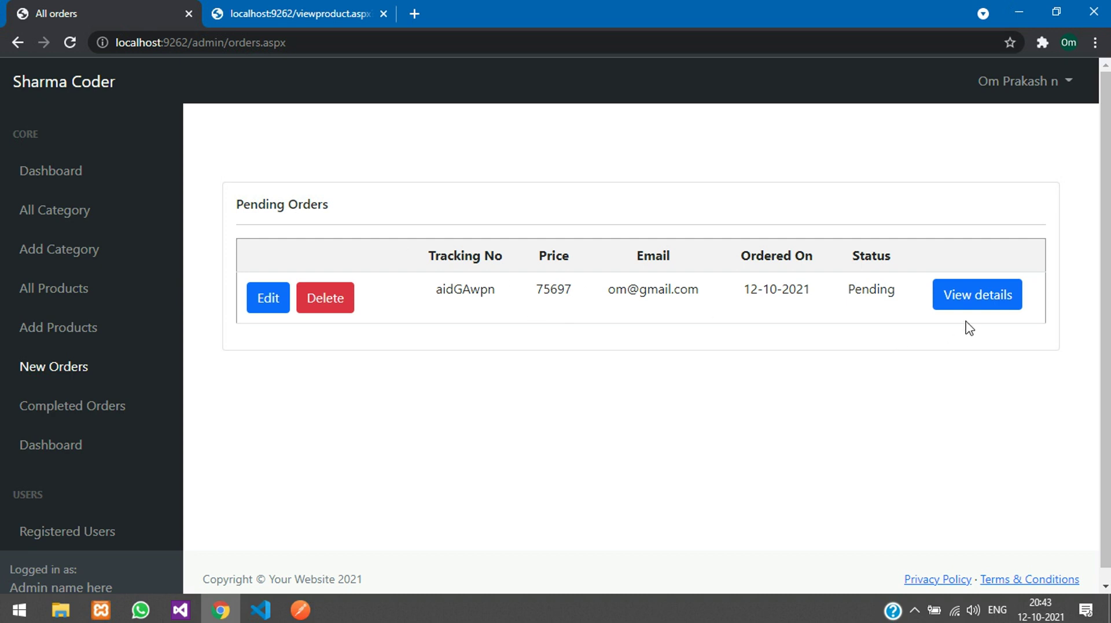
pyautogui.doubleClick(876, 294)
pyautogui.click(905, 301)
pyautogui.click(1017, 299)
pyautogui.scroll(-2, 497, 376)
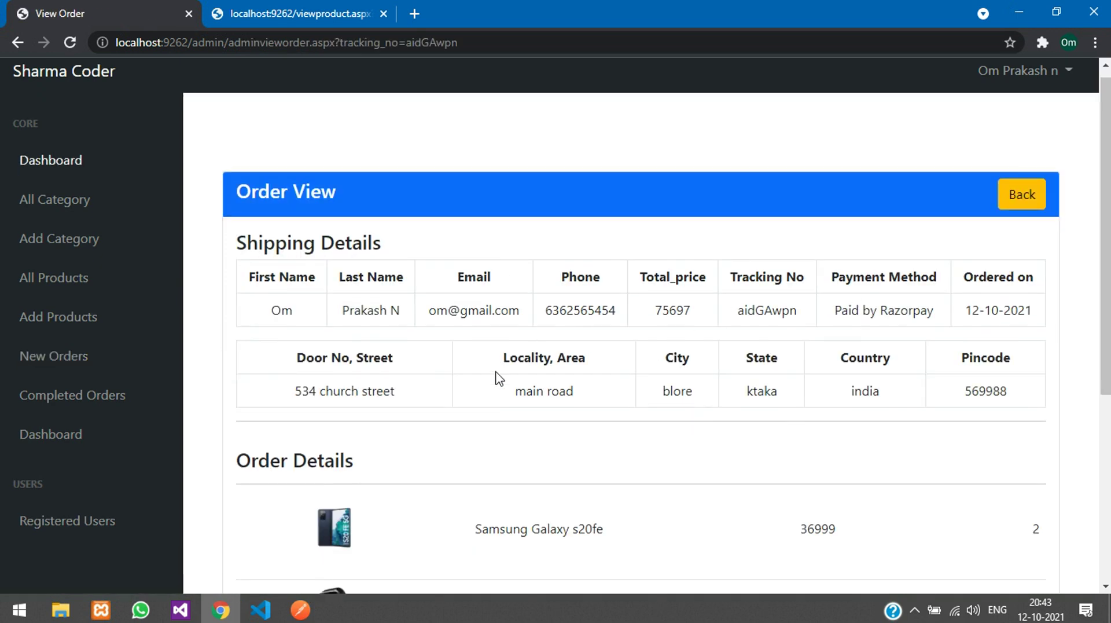
pyautogui.moveTo(389, 235); pyautogui.dragTo(613, 315)
pyautogui.click(613, 318)
pyautogui.scroll(-2, 578, 348)
pyautogui.moveTo(411, 367); pyautogui.dragTo(926, 412)
pyautogui.click(937, 417)
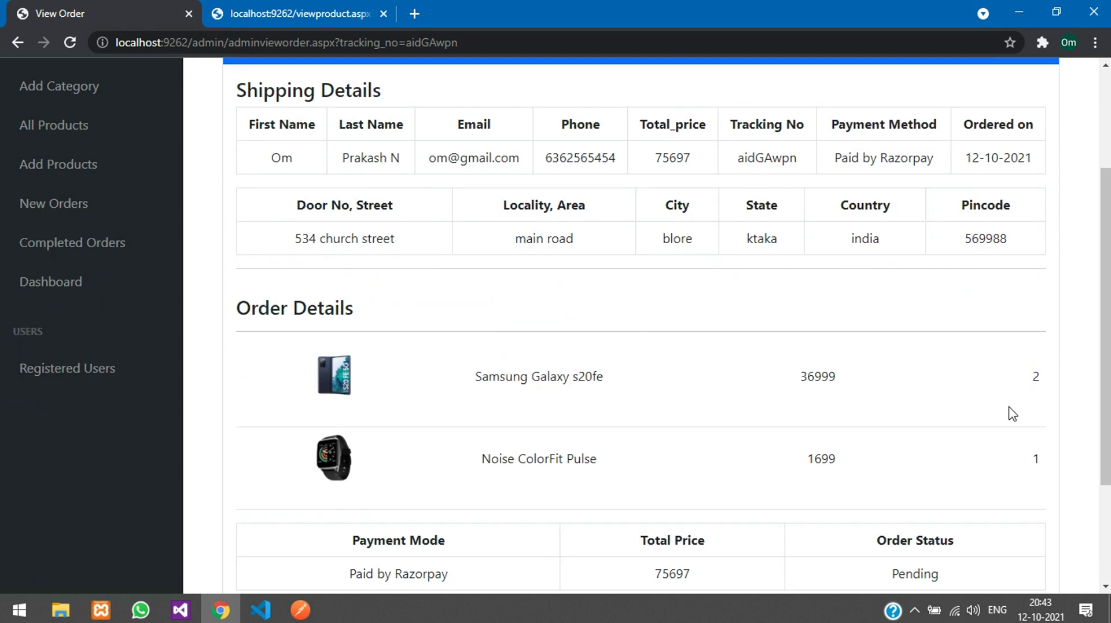
pyautogui.moveTo(501, 377); pyautogui.dragTo(568, 377)
pyautogui.click(806, 379)
pyautogui.scroll(-1, 805, 405)
pyautogui.scroll(-2, 805, 424)
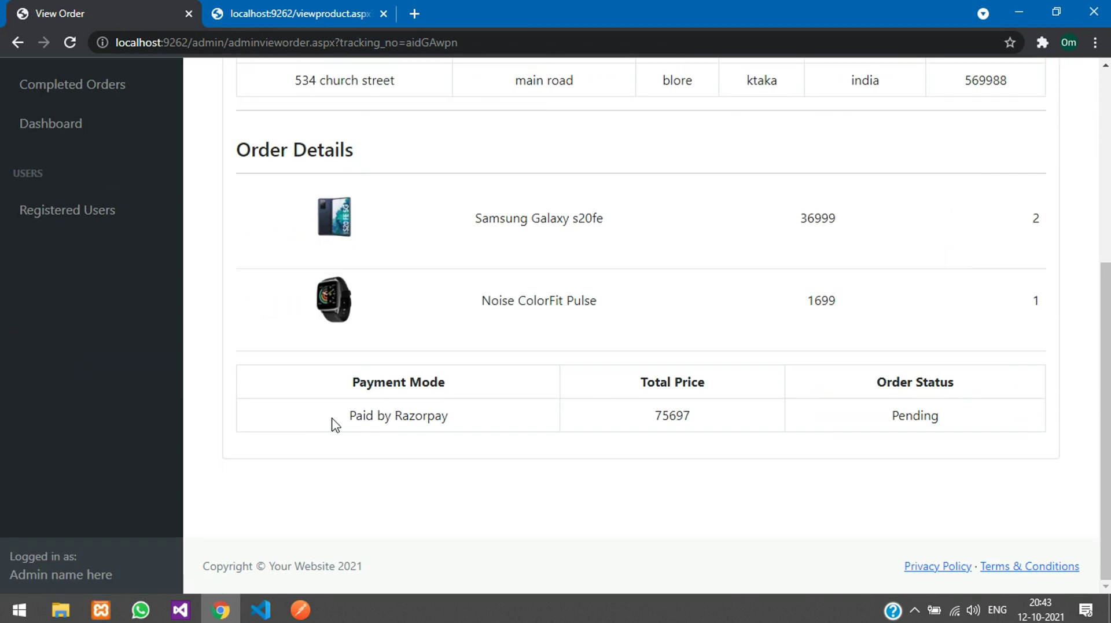
pyautogui.moveTo(334, 425); pyautogui.dragTo(531, 420)
pyautogui.doubleClick(911, 411)
pyautogui.scroll(4, 897, 387)
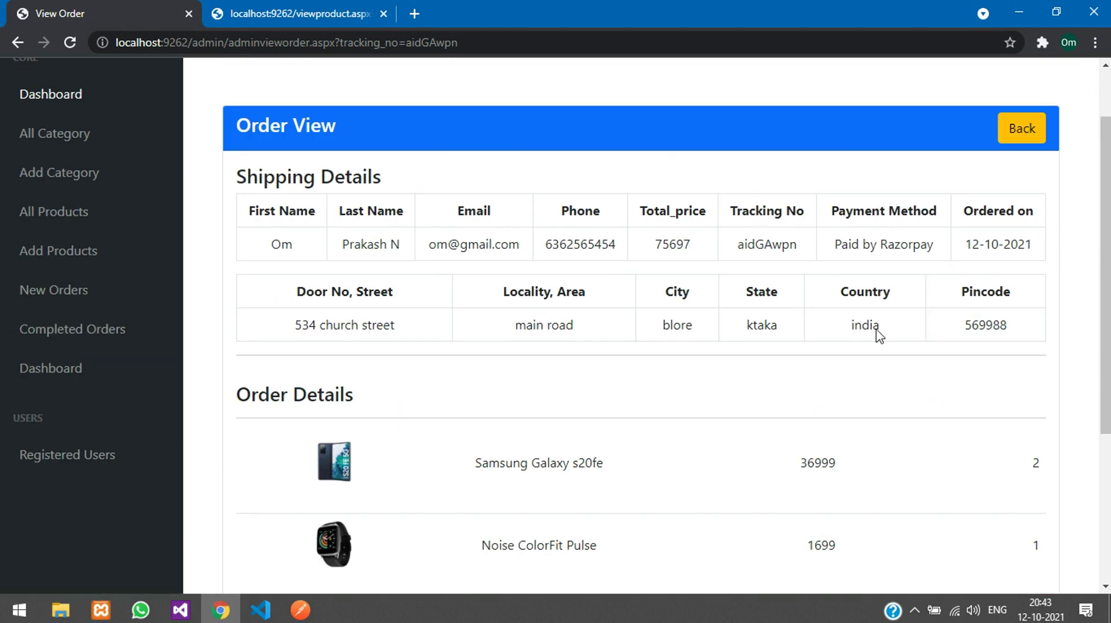
pyautogui.click(1020, 128)
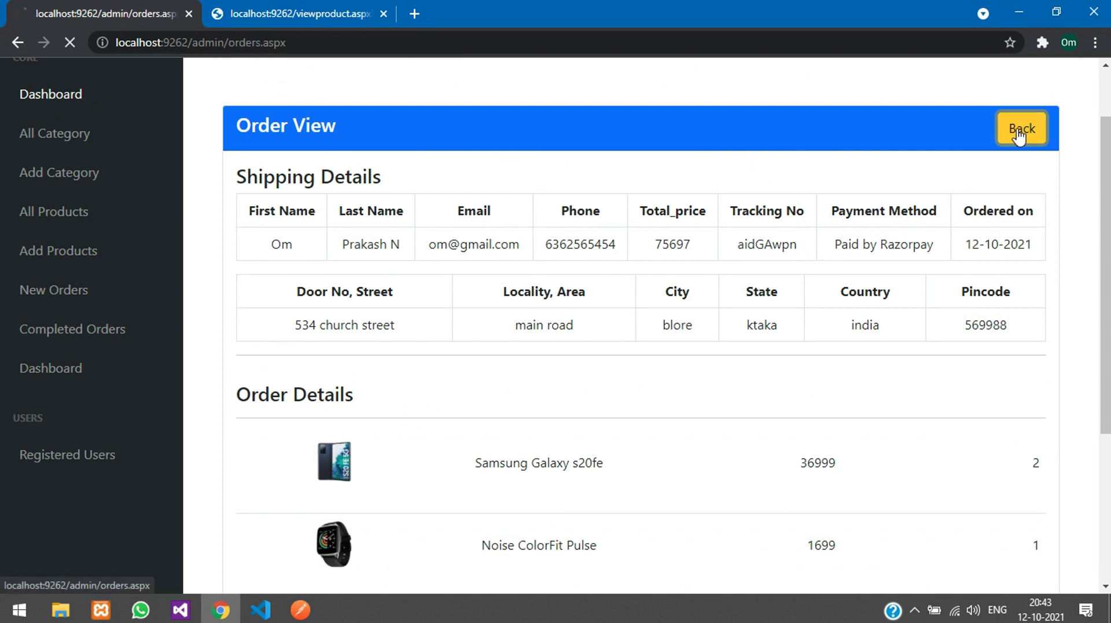
# Step: Change the pending order's status to Completed and update it
pyautogui.click(269, 297)
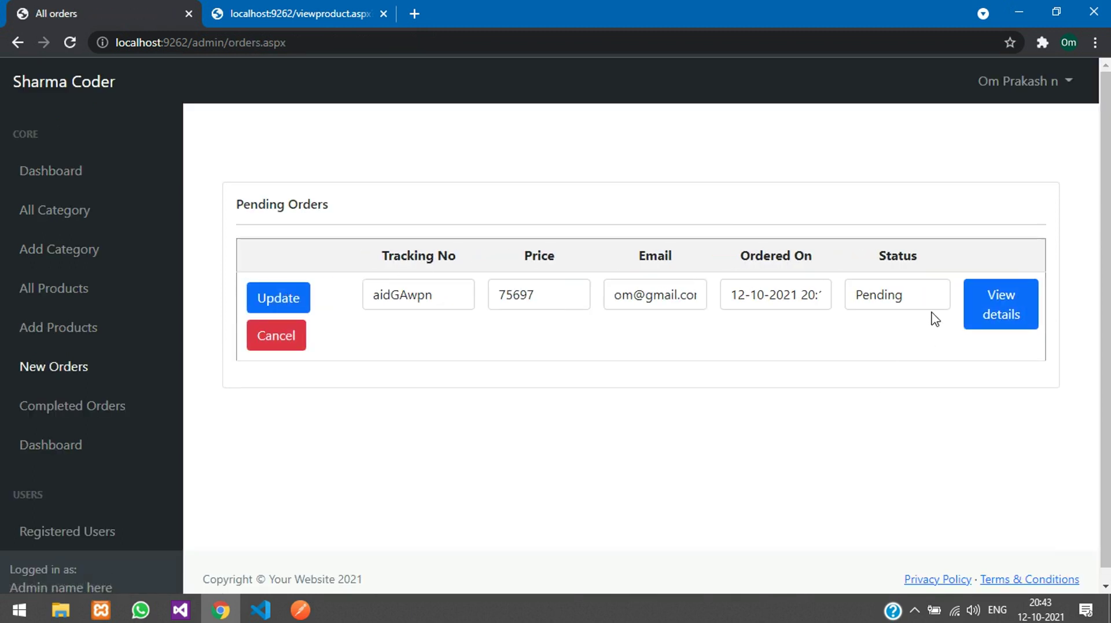
pyautogui.moveTo(933, 293); pyautogui.dragTo(810, 295)
pyautogui.write('Completed')
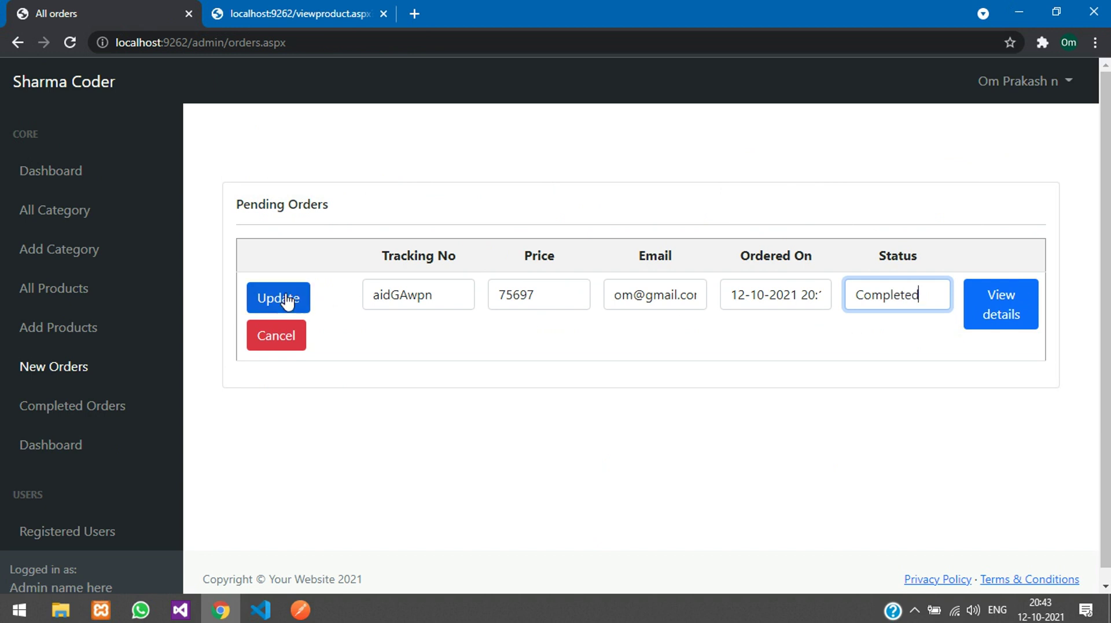
pyautogui.click(274, 299)
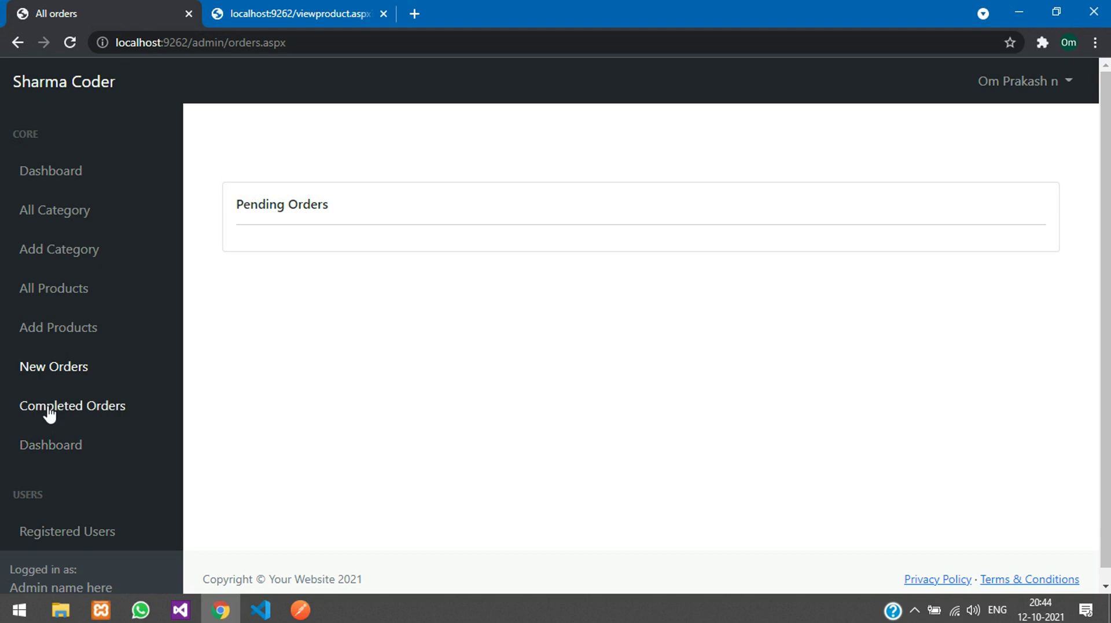
# Step: Open Completed Orders and view the 75697 order's full details
pyautogui.click(5, 408)
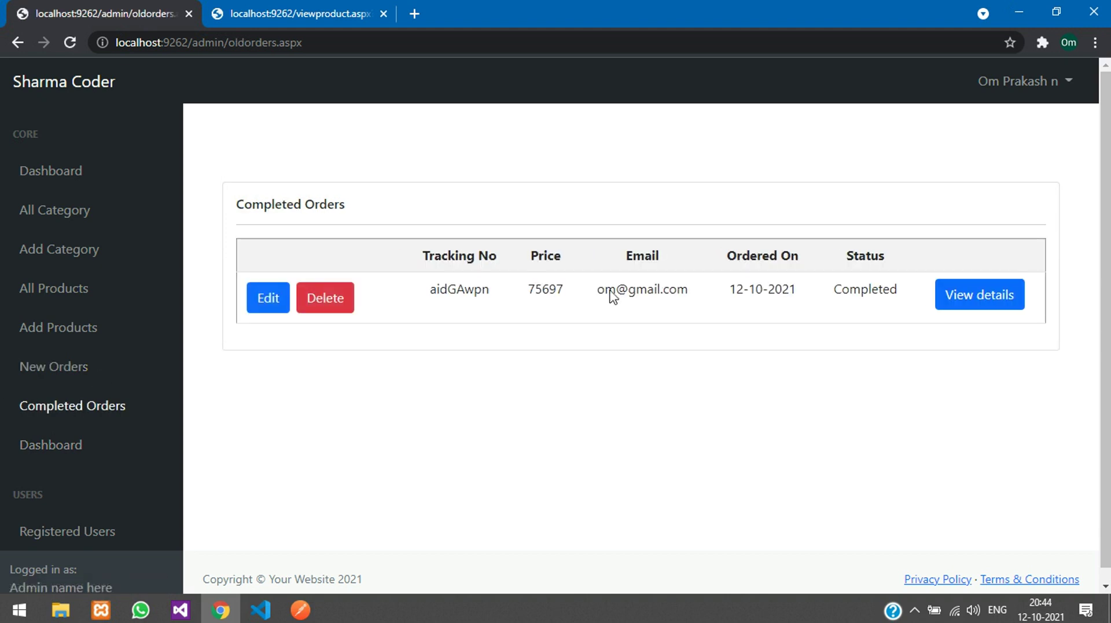
pyautogui.doubleClick(844, 291)
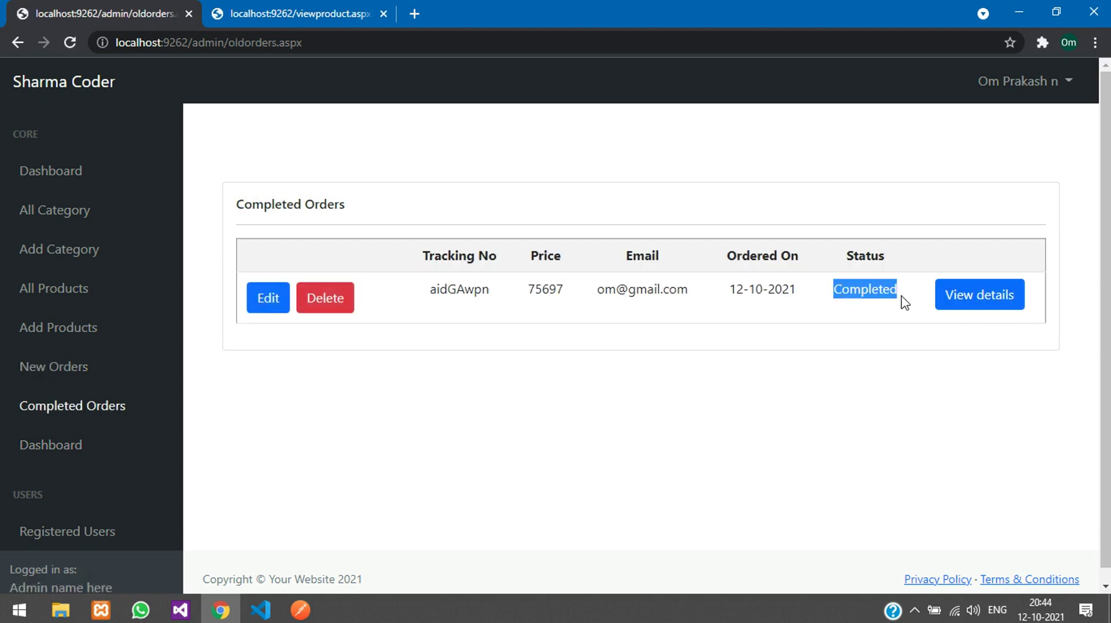
pyautogui.click(856, 293)
pyautogui.doubleClick(880, 292)
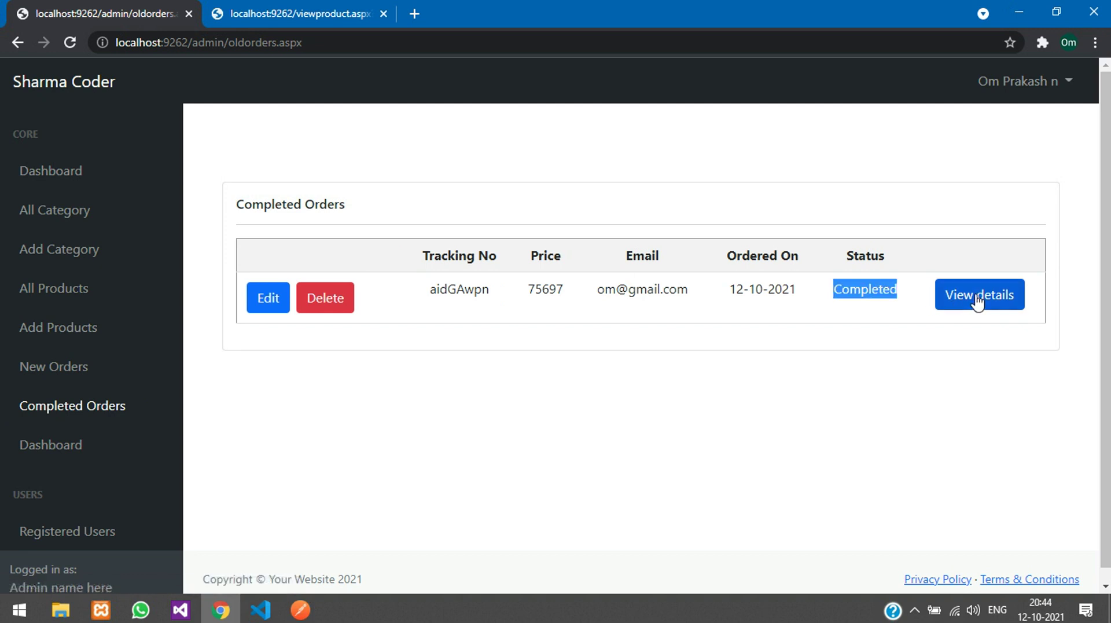
pyautogui.click(978, 301)
pyautogui.scroll(-1, 676, 349)
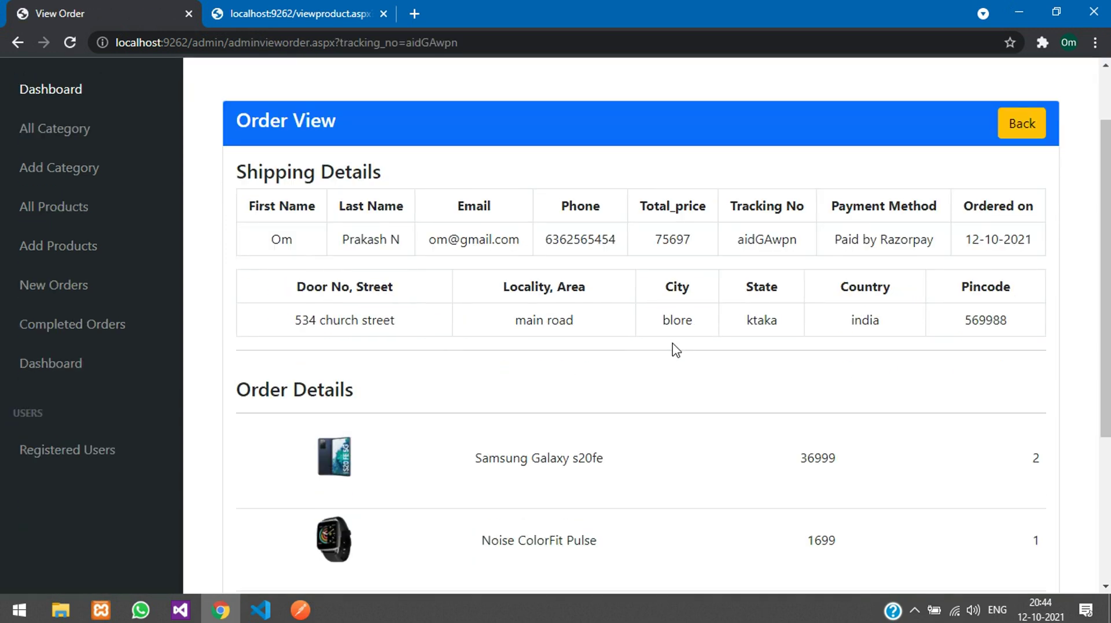
pyautogui.scroll(1, 677, 350)
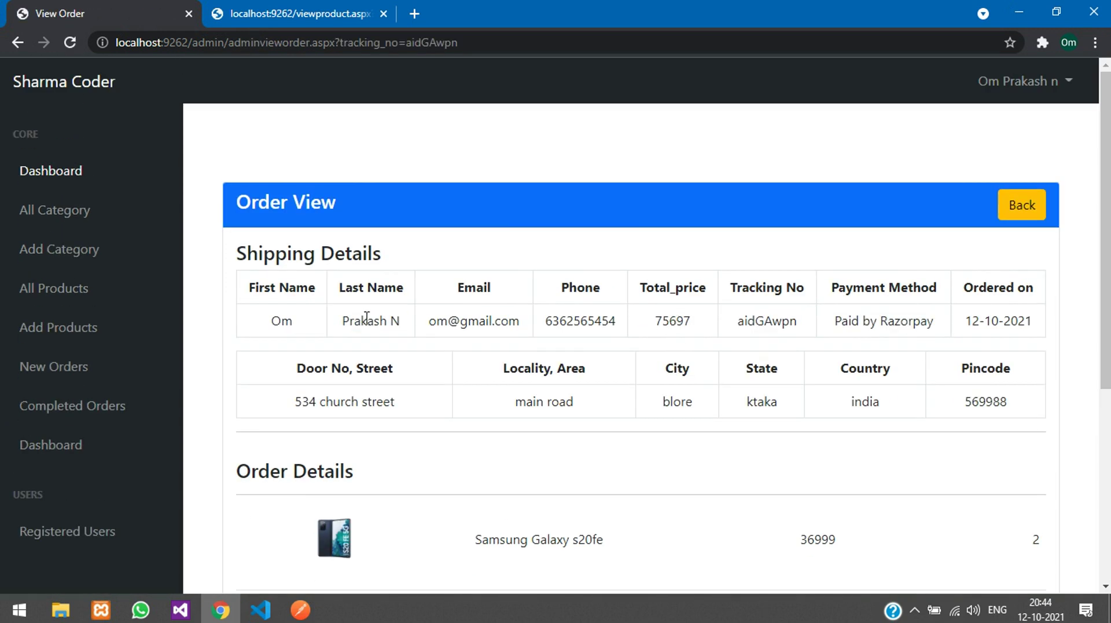
pyautogui.scroll(-3, 886, 422)
pyautogui.scroll(3, 628, 367)
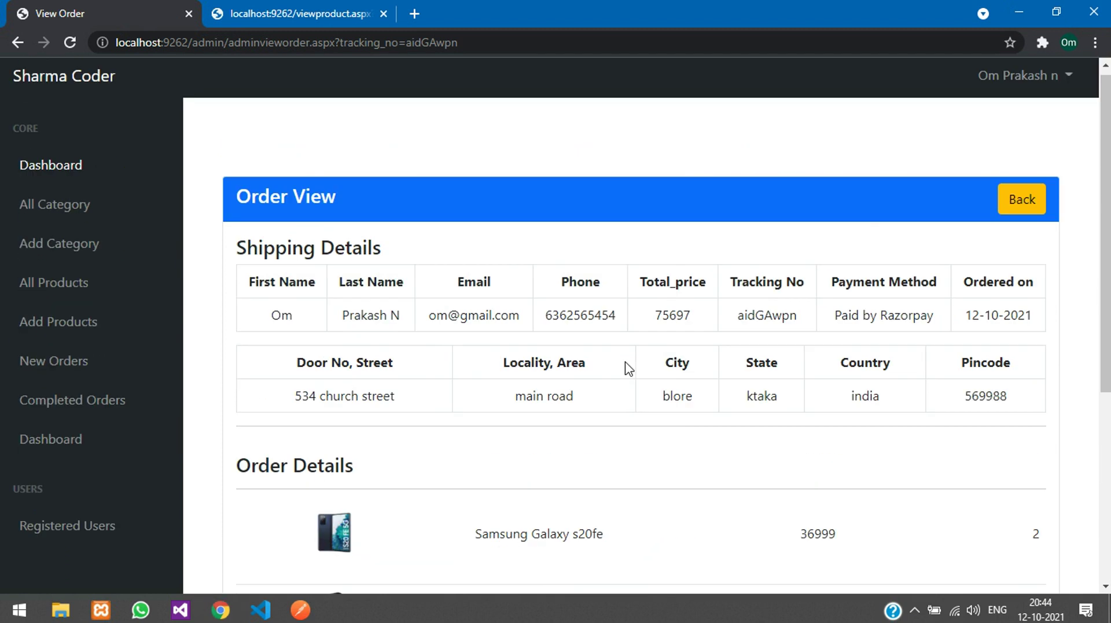
pyautogui.click(1023, 219)
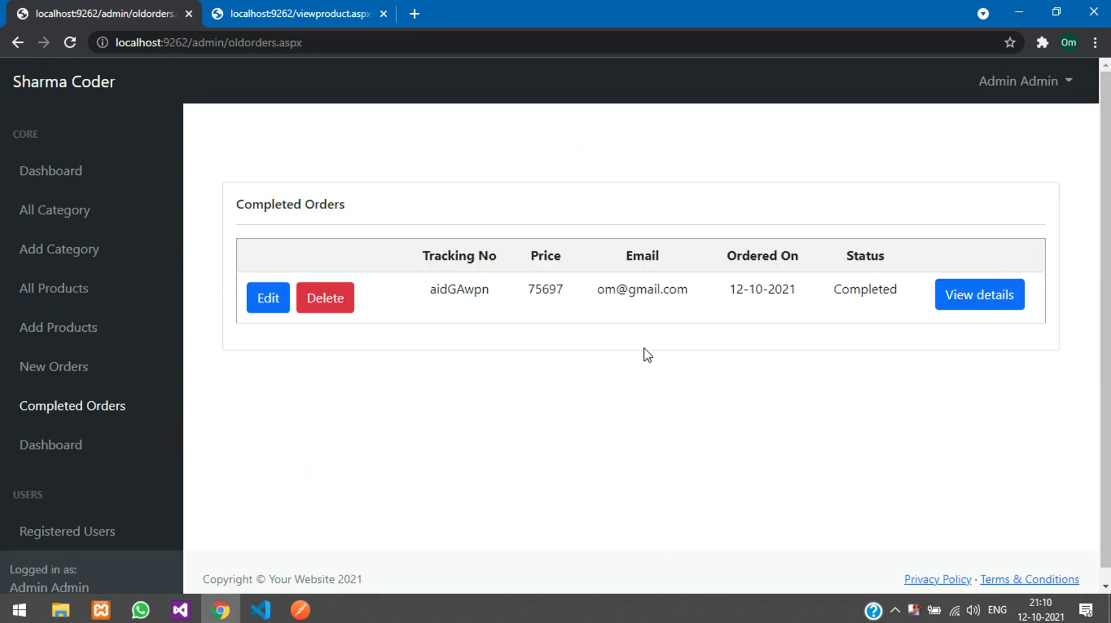
# Step: Check the admin account menu and the logged-in account name
pyautogui.click(993, 87)
pyautogui.click(1020, 92)
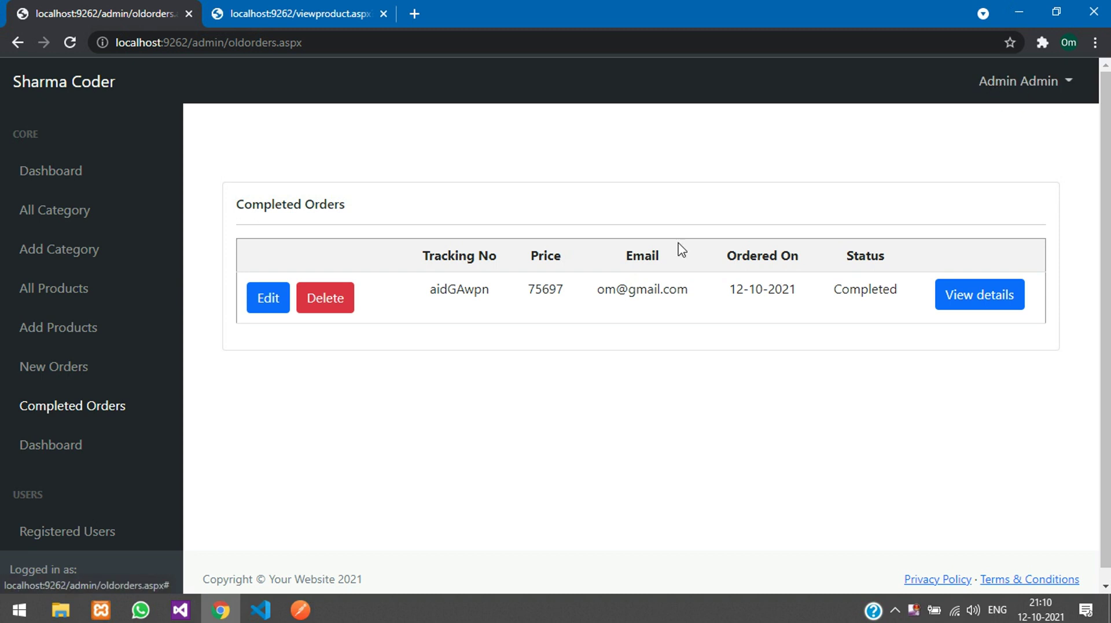
pyautogui.scroll(-1, 124, 444)
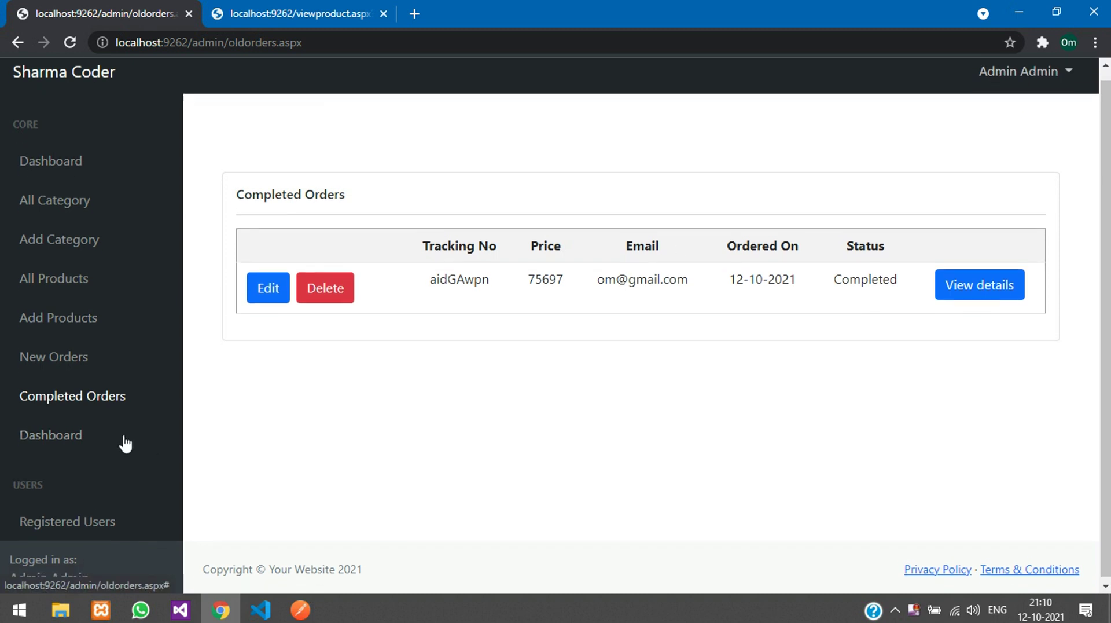
pyautogui.tripleClick(43, 570)
pyautogui.click(246, 527)
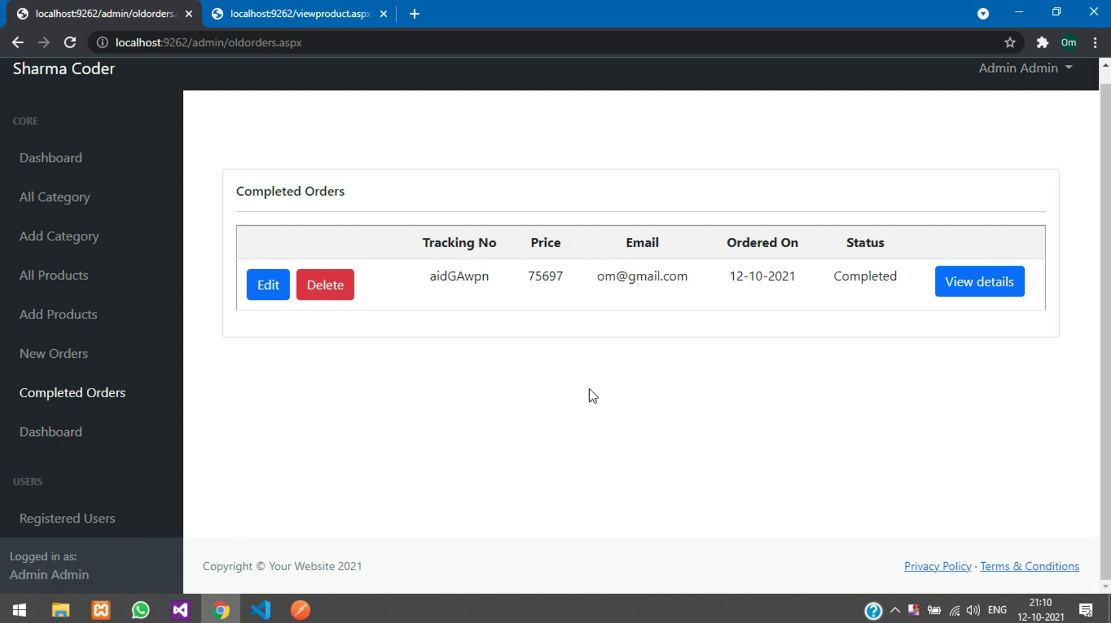
pyautogui.tripleClick(20, 574)
pyautogui.click(267, 382)
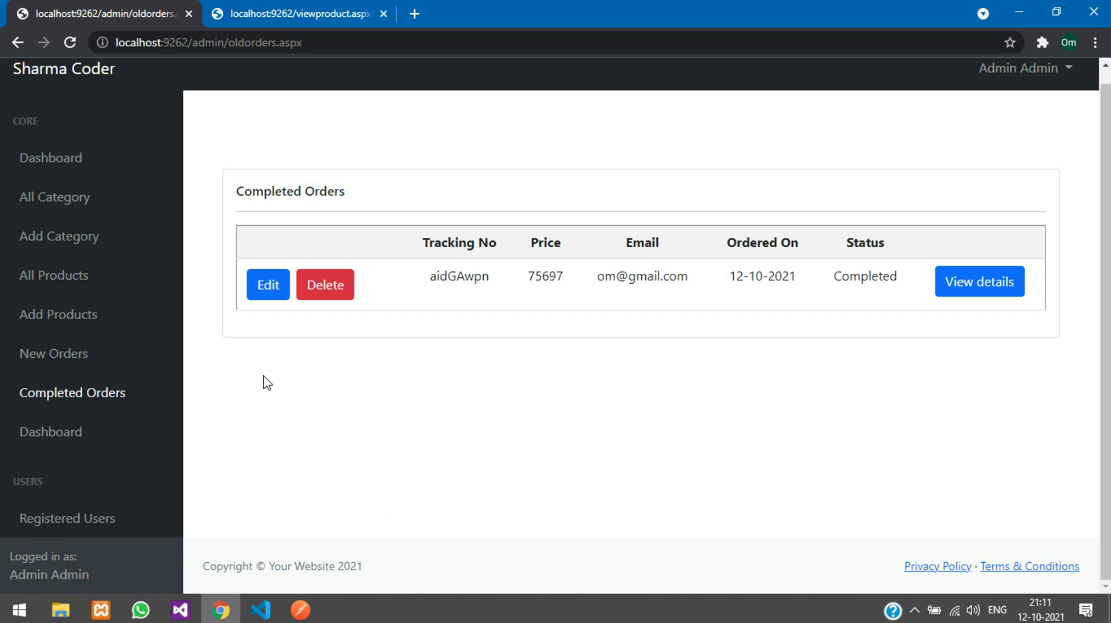
# Step: Open Registered Users and compare the admin's role_as 1 with the second user's 0
pyautogui.click(96, 517)
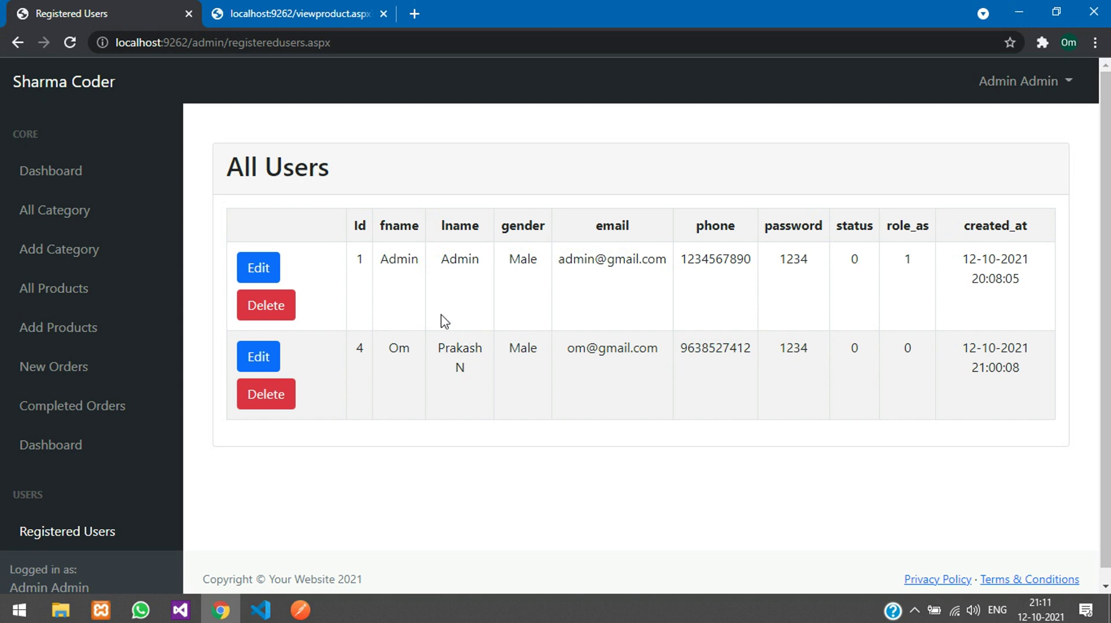
pyautogui.moveTo(267, 181); pyautogui.dragTo(367, 171)
pyautogui.click(486, 306)
pyautogui.moveTo(407, 253); pyautogui.dragTo(538, 264)
pyautogui.click(553, 267)
pyautogui.moveTo(898, 262)
pyautogui.mouseDown()
pyautogui.moveTo(910, 259)
pyautogui.moveTo(900, 271)
pyautogui.mouseUp()
pyautogui.click(912, 262)
pyautogui.doubleClick(914, 349)
# Step: Set the second user's role_as to 1 and update the row
pyautogui.click(257, 355)
pyautogui.moveTo(392, 441); pyautogui.dragTo(725, 441)
pyautogui.doubleClick(886, 350)
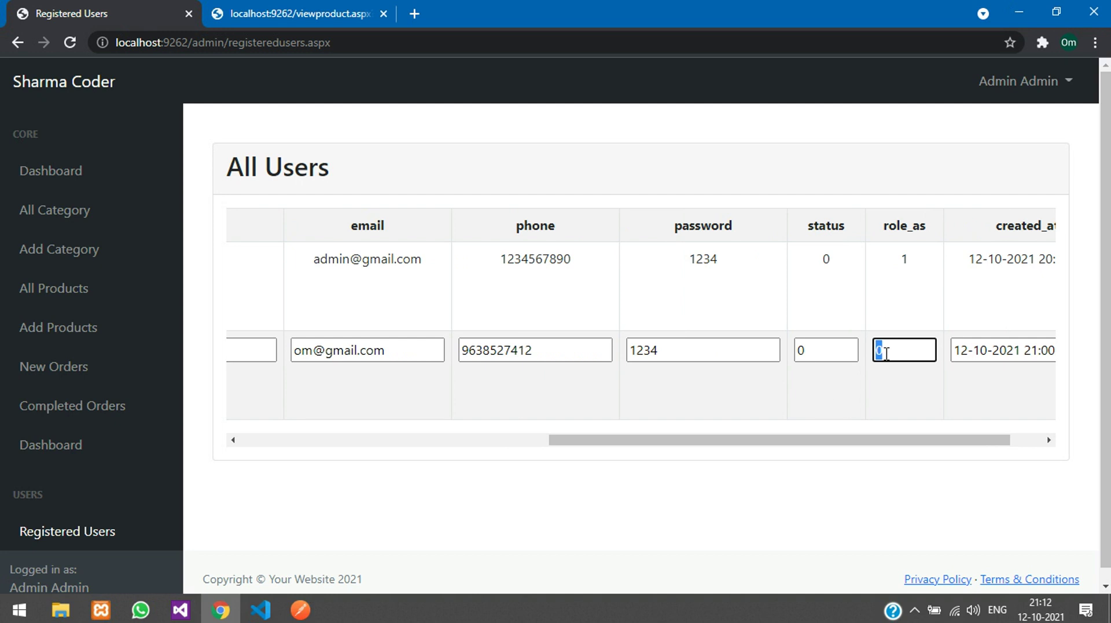
pyautogui.write('1')
pyautogui.moveTo(911, 444); pyautogui.dragTo(526, 451)
pyautogui.click(258, 357)
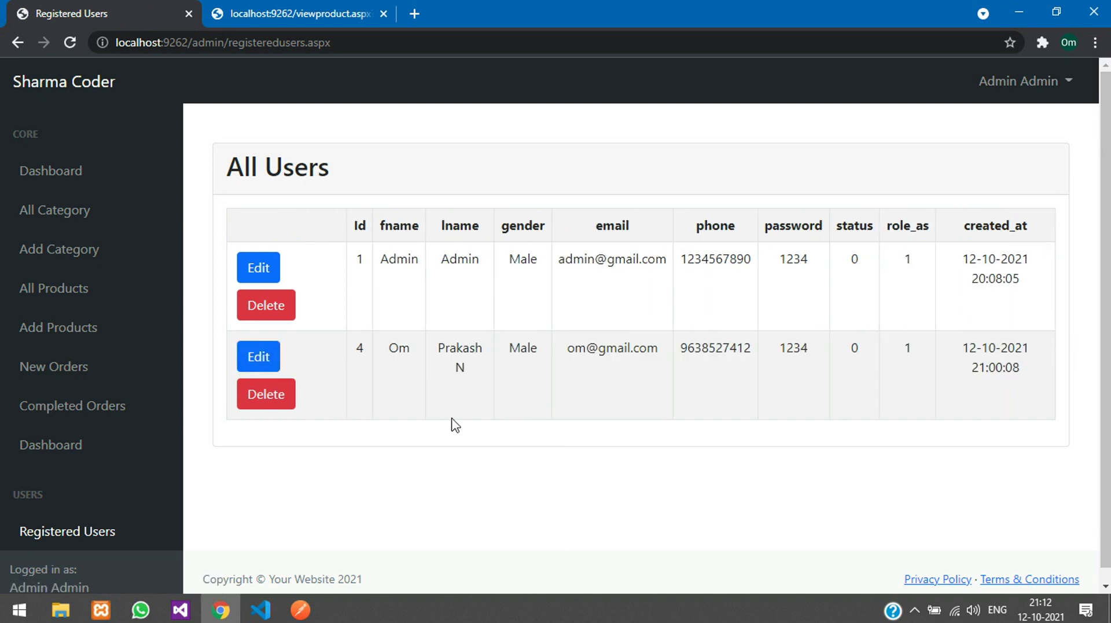
# Step: Log out of the admin panel to the storefront home page
pyautogui.moveTo(397, 364); pyautogui.dragTo(577, 348)
pyautogui.click(576, 347)
pyautogui.click(1011, 82)
pyautogui.click(997, 120)
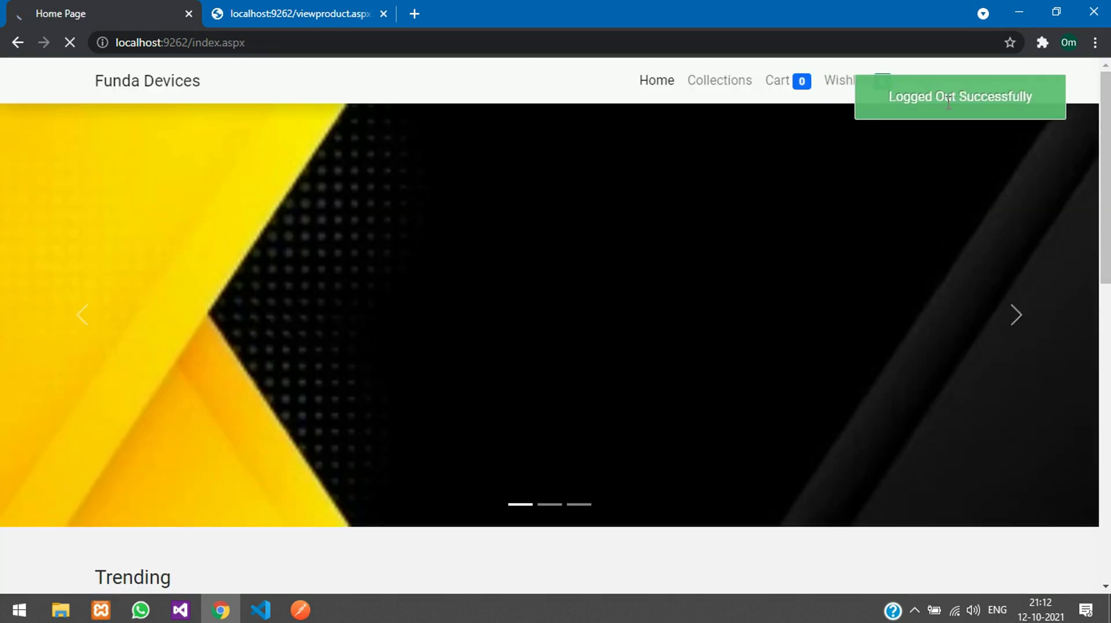
# Step: Sign in on the storefront with the promoted customer account's e-mail and password
pyautogui.click(924, 87)
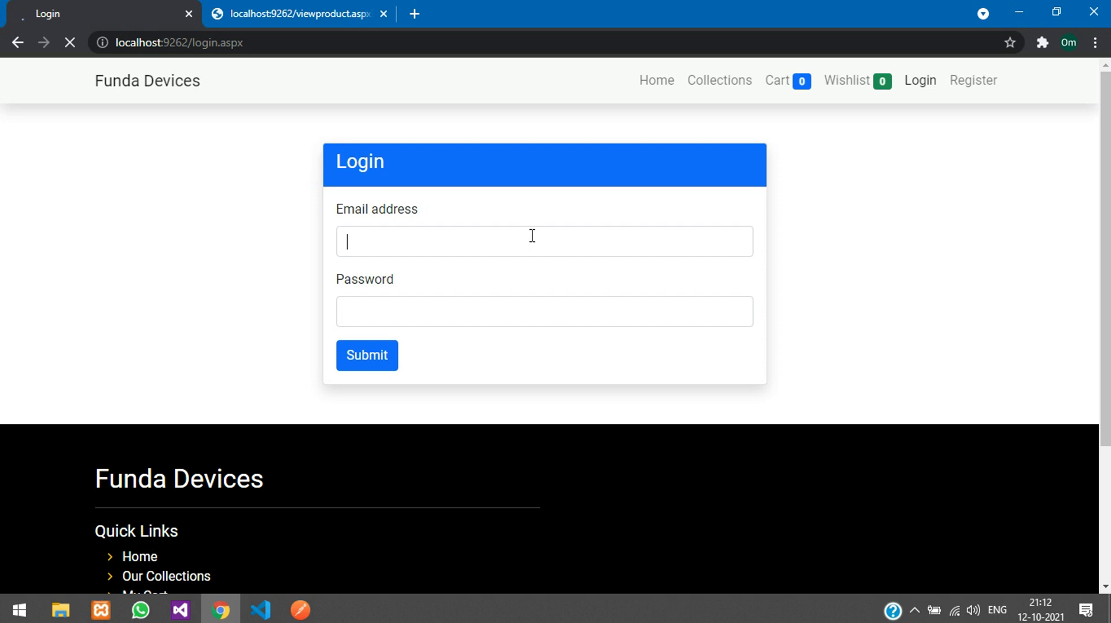
pyautogui.click(533, 236)
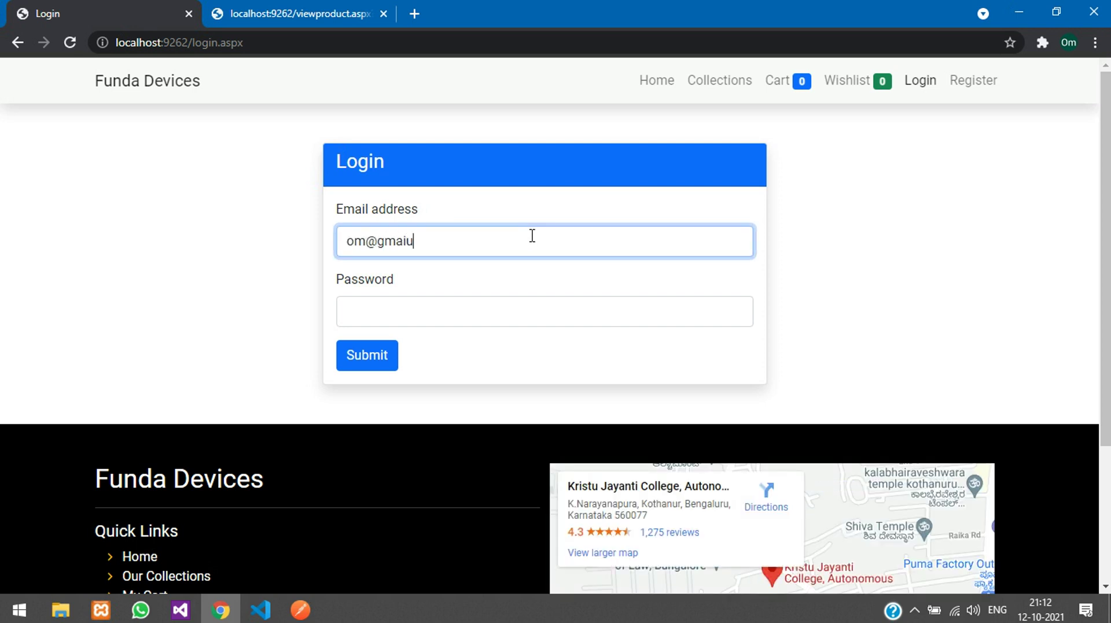
pyautogui.press('Tab')
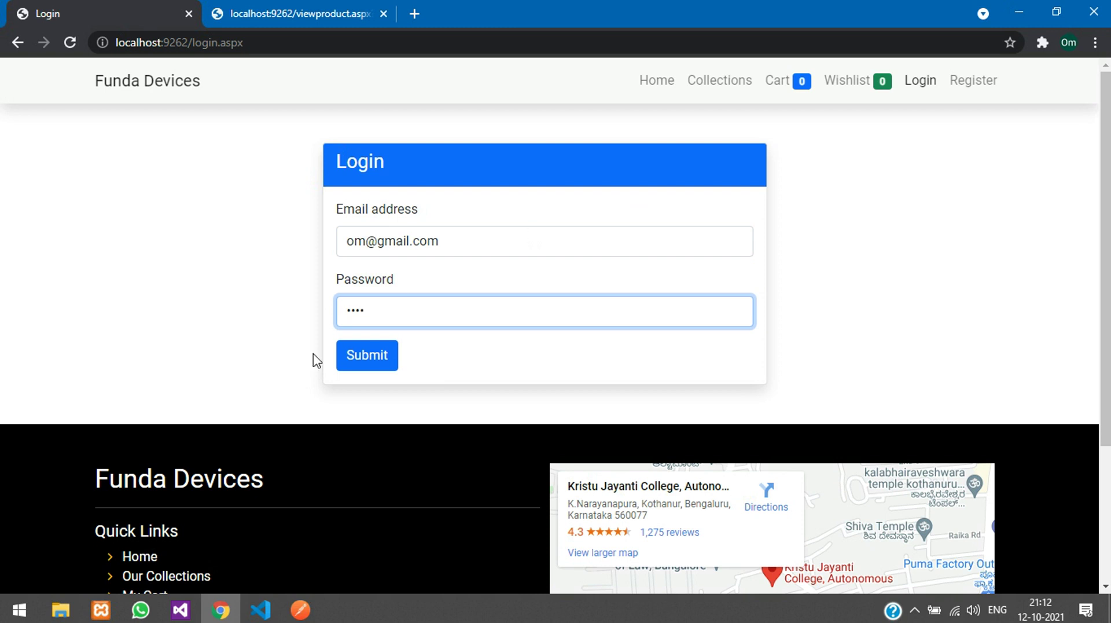
pyautogui.click(388, 358)
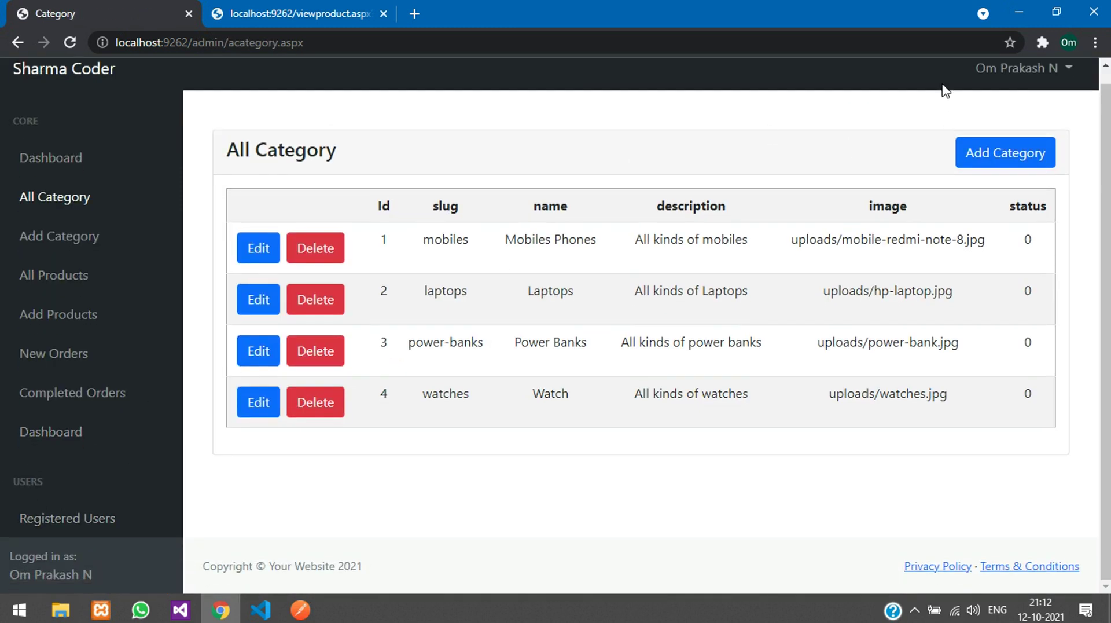
# Step: View the All Users list of registered accounts, then the product categories page
pyautogui.scroll(-1, 35, 574)
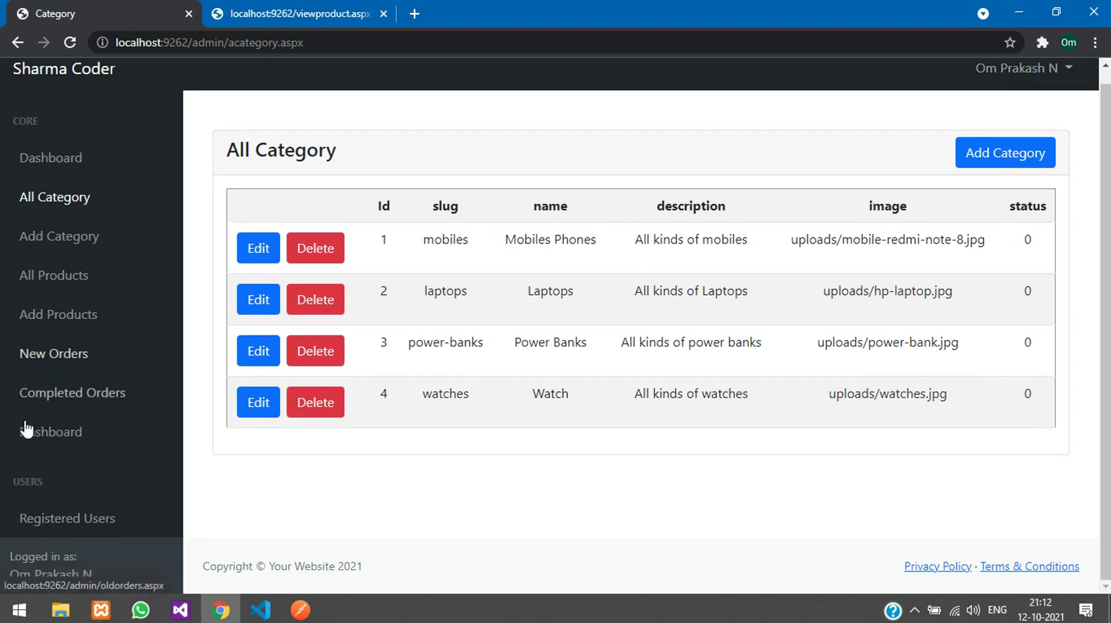
pyautogui.click(101, 532)
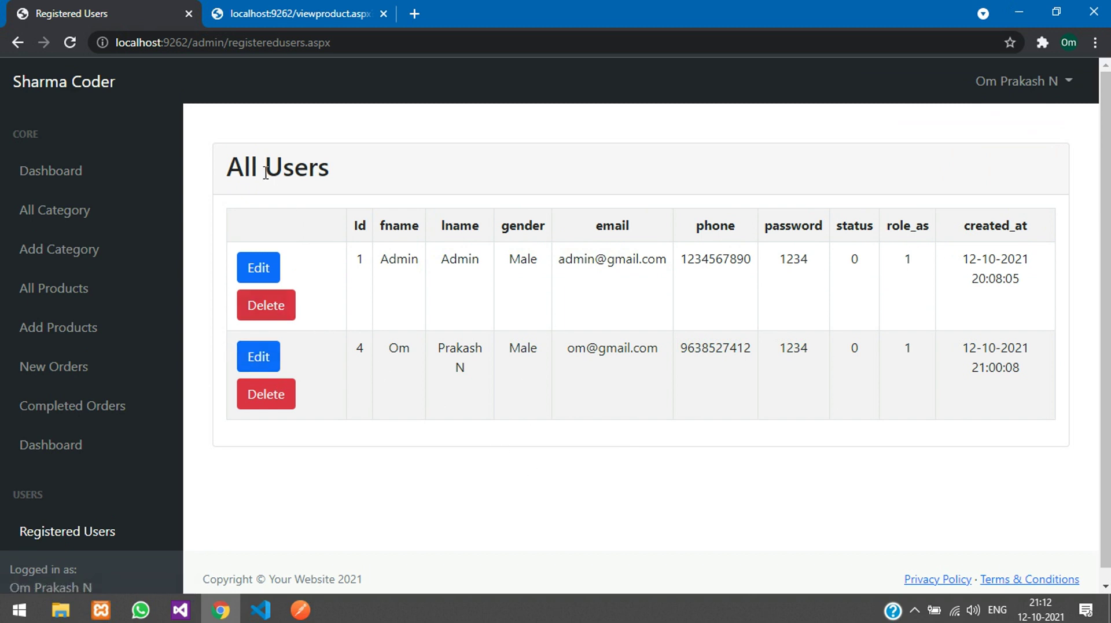
pyautogui.tripleClick(246, 166)
pyautogui.click(63, 211)
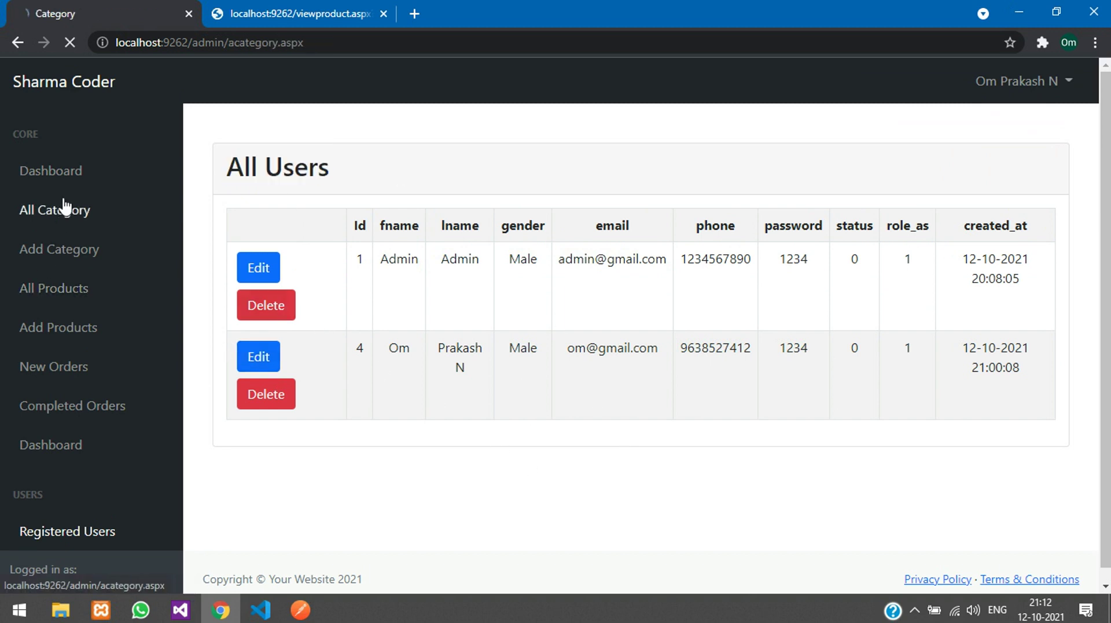
# Step: Log out of the admin panel and return to the login page
pyautogui.click(1018, 83)
pyautogui.click(1003, 119)
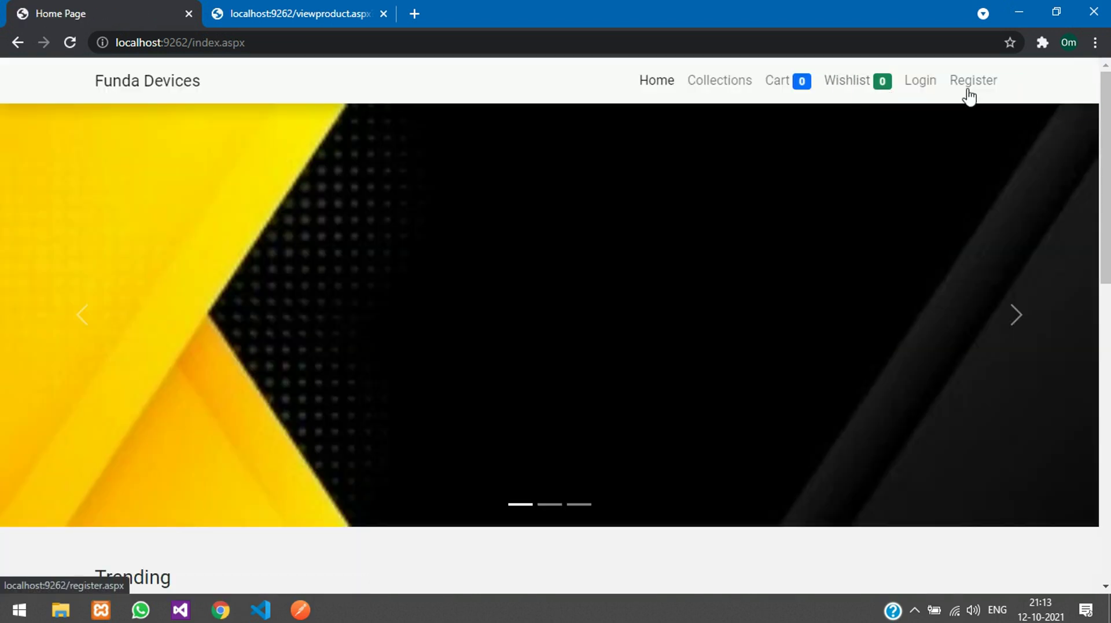
pyautogui.click(908, 88)
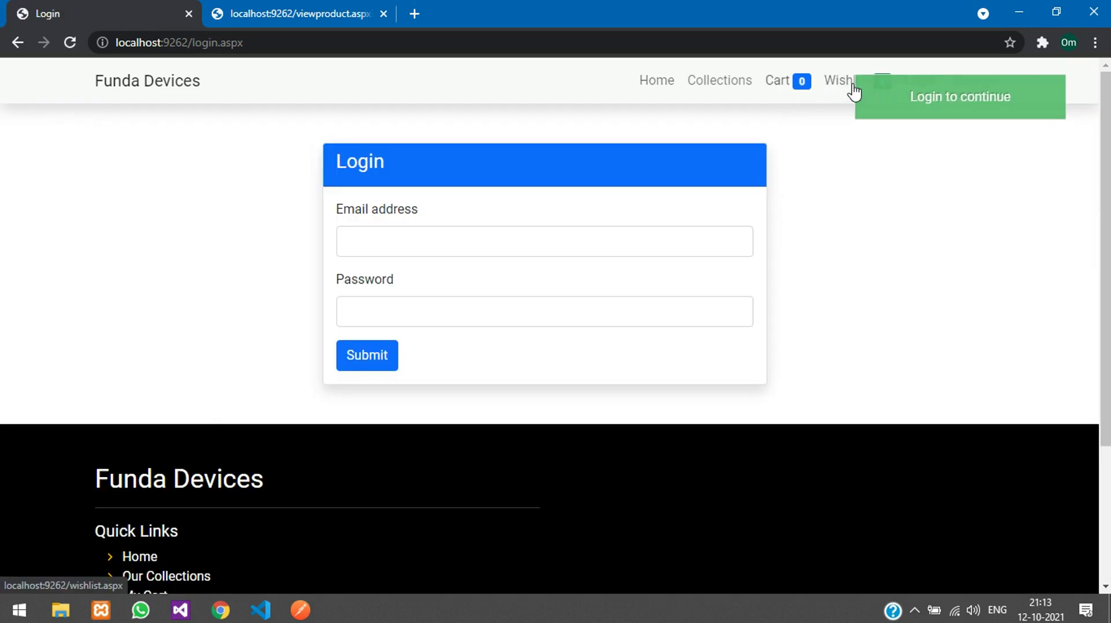
pyautogui.click(919, 82)
# Step: Log back in with the same account and open the Registered Users list
pyautogui.click(505, 248)
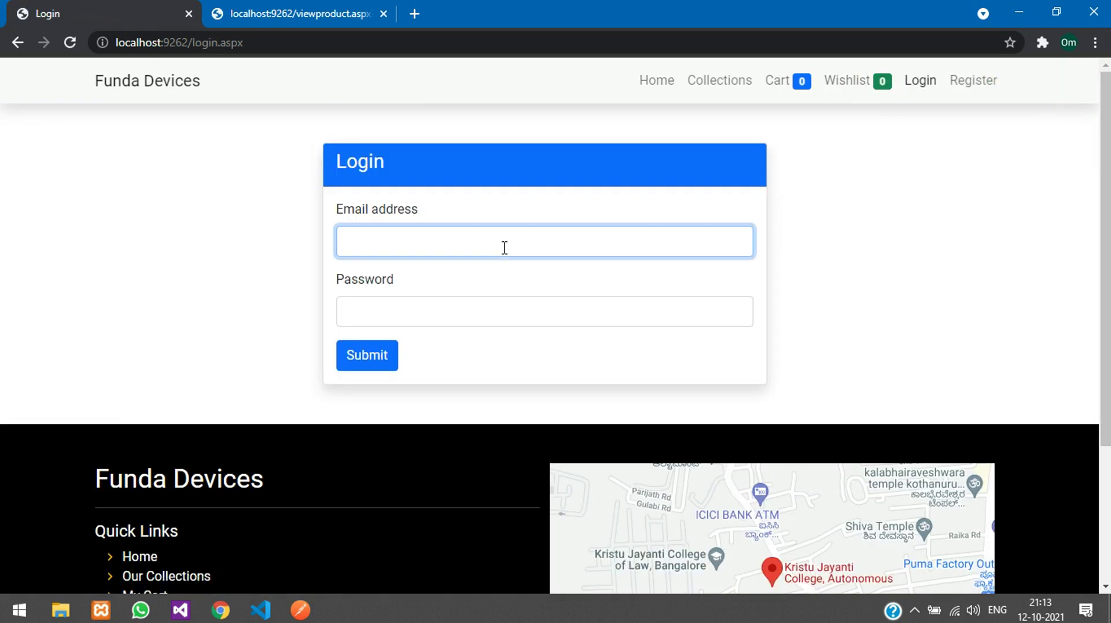
pyautogui.press('Tab')
pyautogui.press('Return')
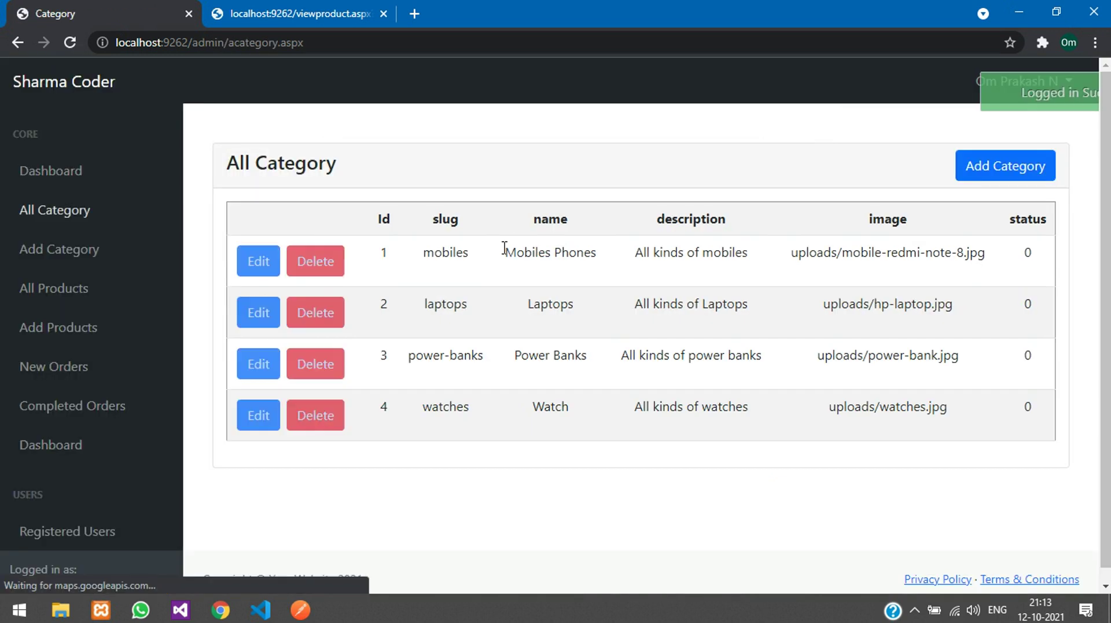
pyautogui.scroll(-1, 82, 340)
pyautogui.click(95, 521)
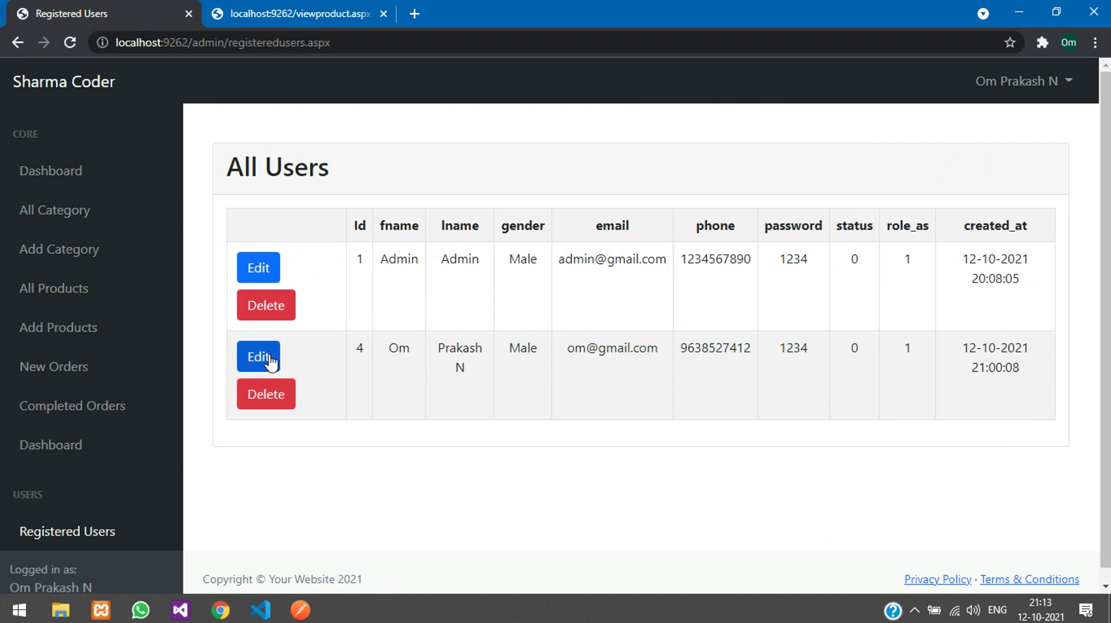
# Step: Change user 4's role_as from 1 to 0 and update the row
pyautogui.click(266, 357)
pyautogui.moveTo(648, 441); pyautogui.dragTo(878, 409)
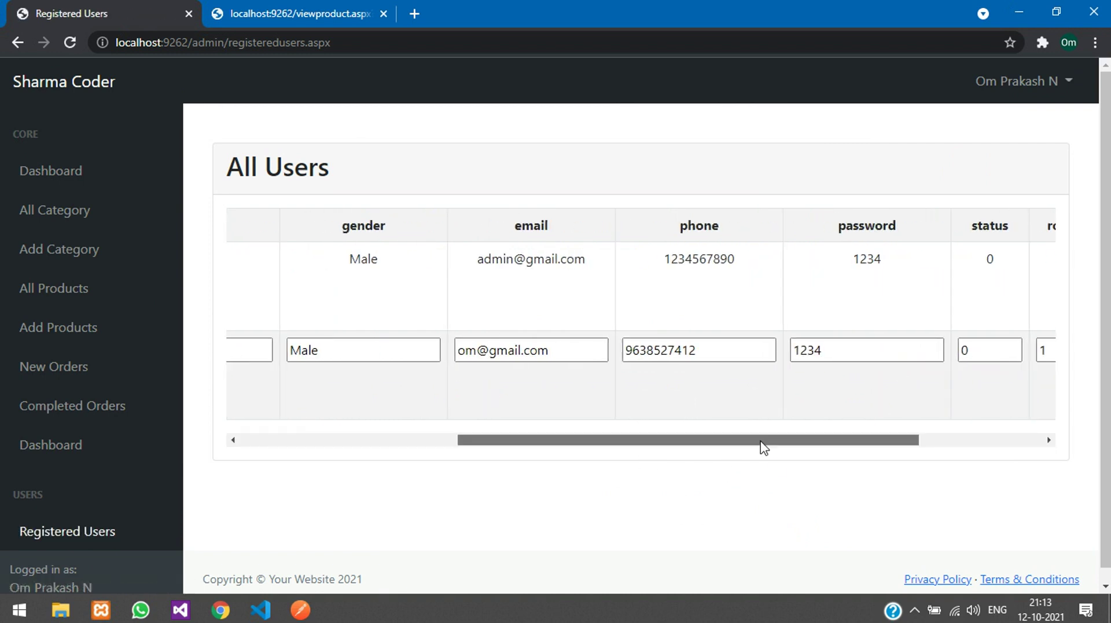
pyautogui.moveTo(730, 446); pyautogui.dragTo(885, 382)
pyautogui.doubleClick(839, 350)
pyautogui.write('0')
pyautogui.moveTo(866, 444); pyautogui.dragTo(485, 447)
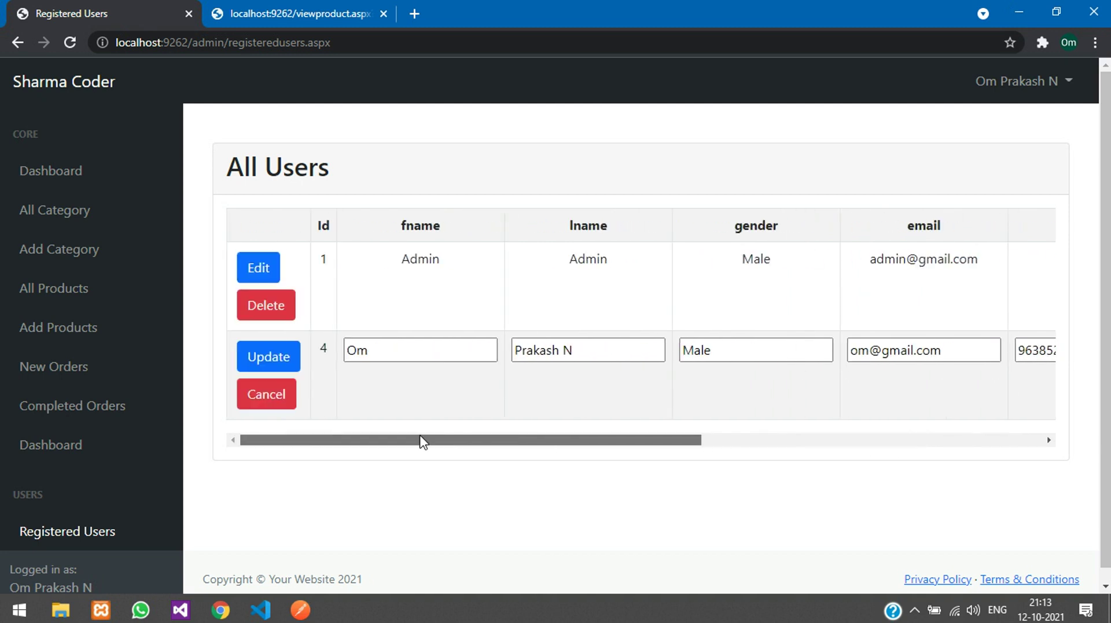
pyautogui.click(264, 356)
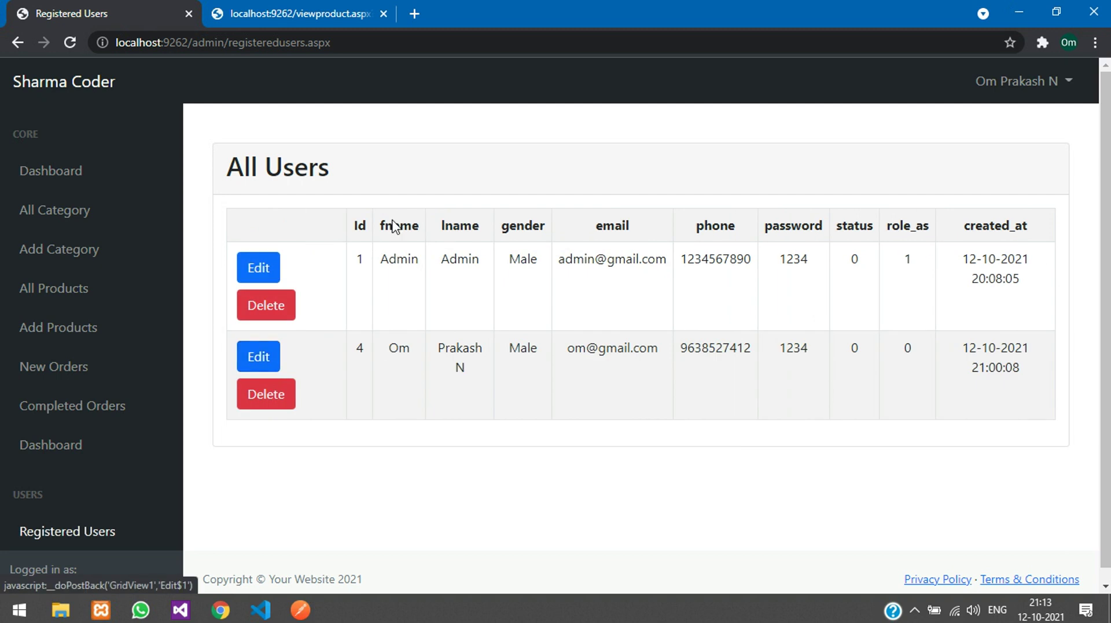
# Step: Log out of the admin panel from the account menu
pyautogui.click(1055, 84)
pyautogui.click(456, 143)
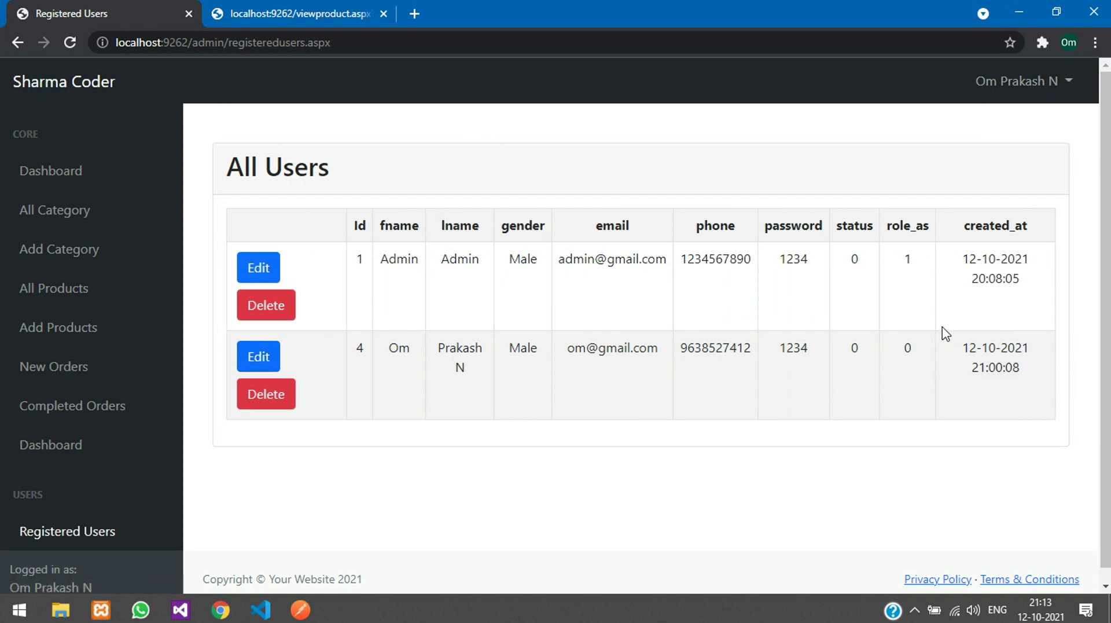
pyautogui.click(991, 86)
pyautogui.click(999, 118)
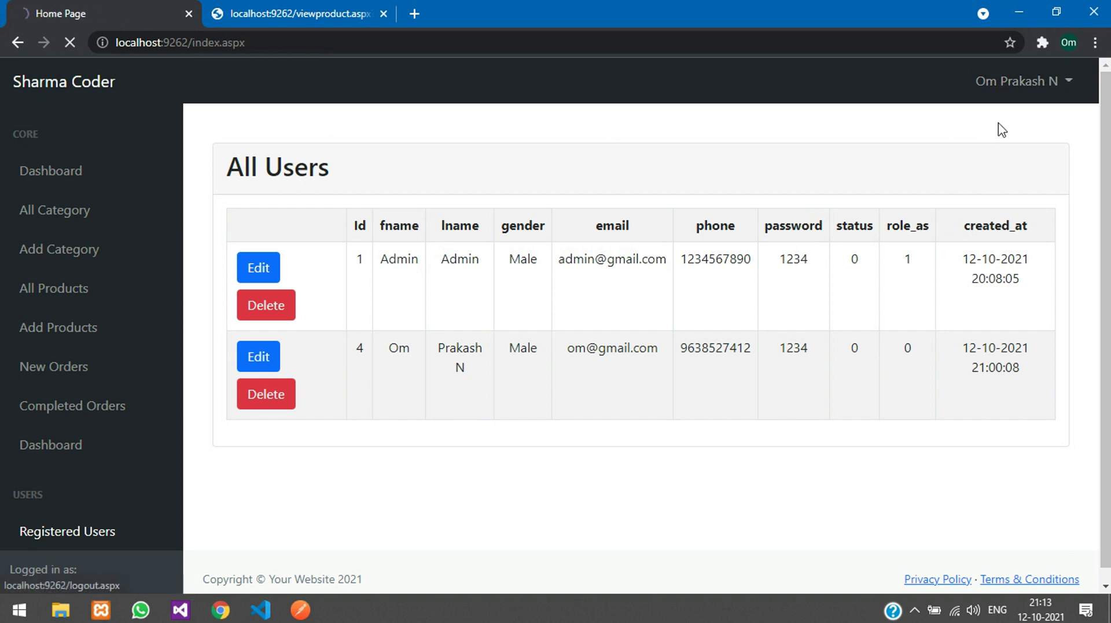
# Step: Log in again as the demoted customer, re-entering the password
pyautogui.click(925, 81)
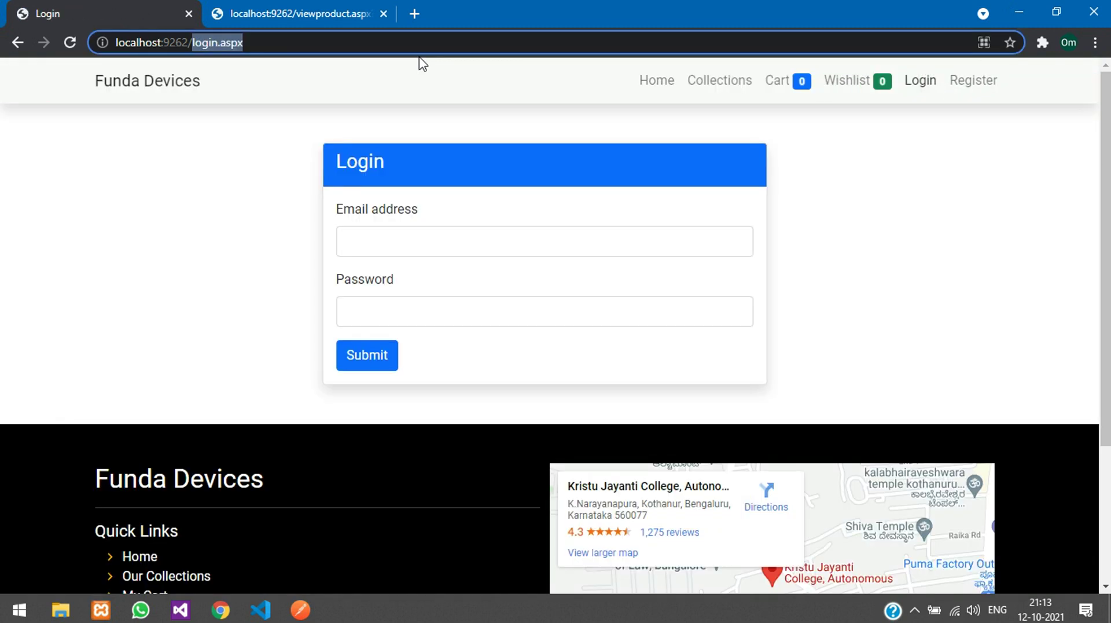
pyautogui.write('admi')
pyautogui.press('Return')
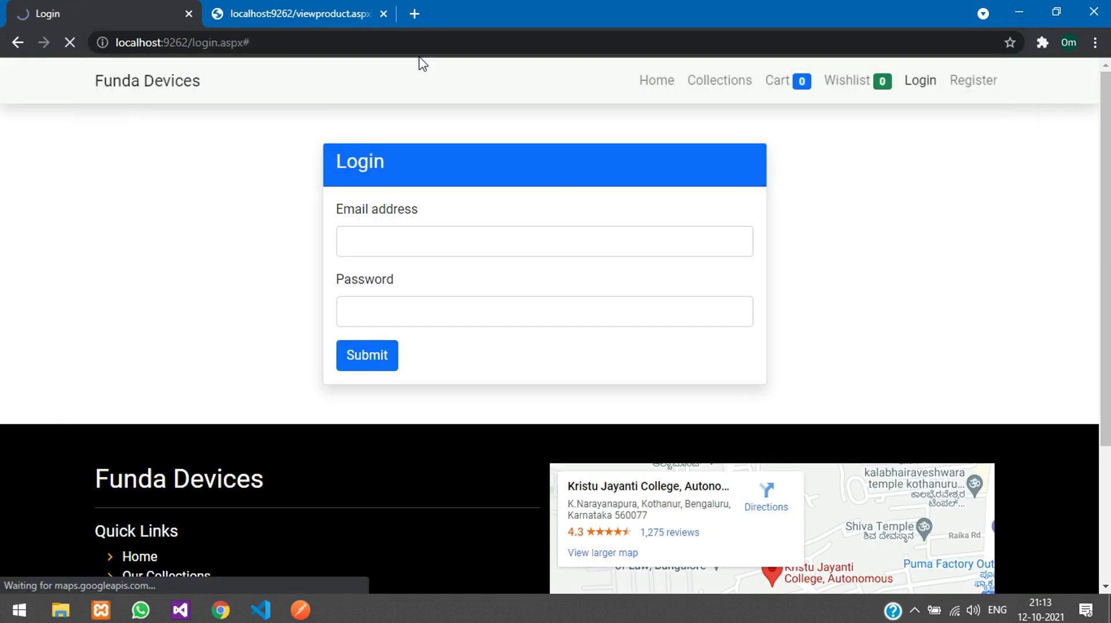
pyautogui.click(390, 247)
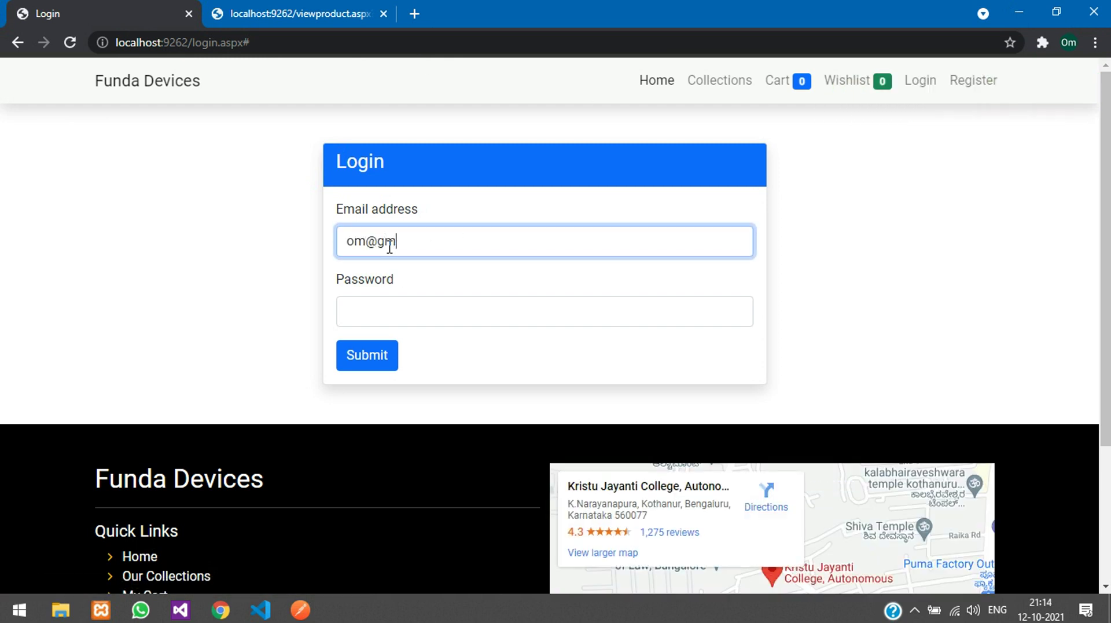
pyautogui.press('Tab')
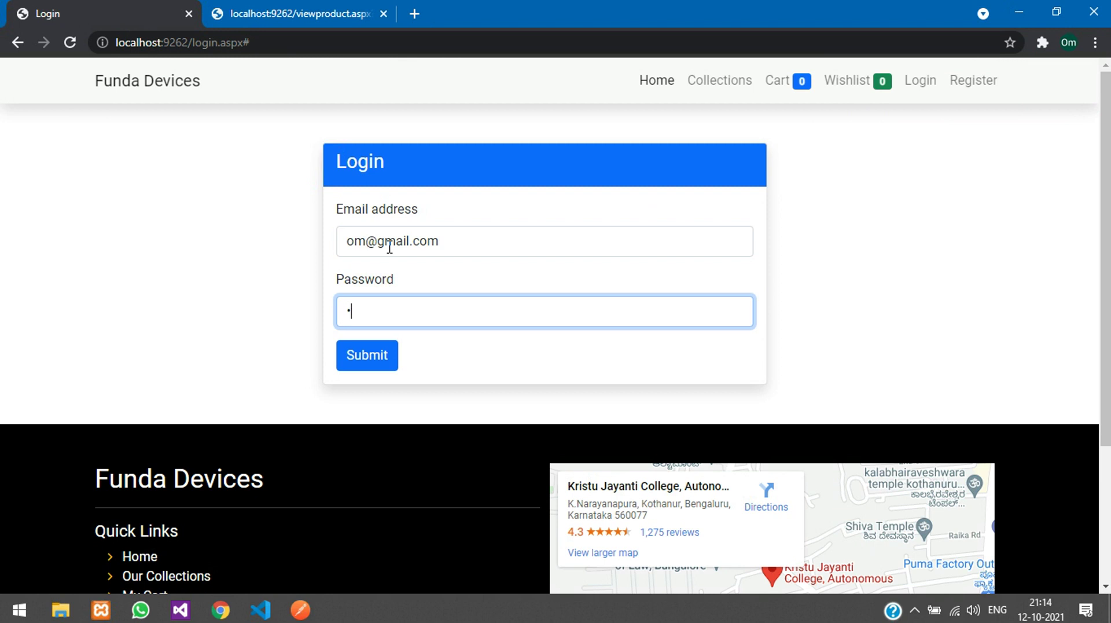
pyautogui.hotkey('ctrl', 'a')
pyautogui.write('12')
pyautogui.click(382, 361)
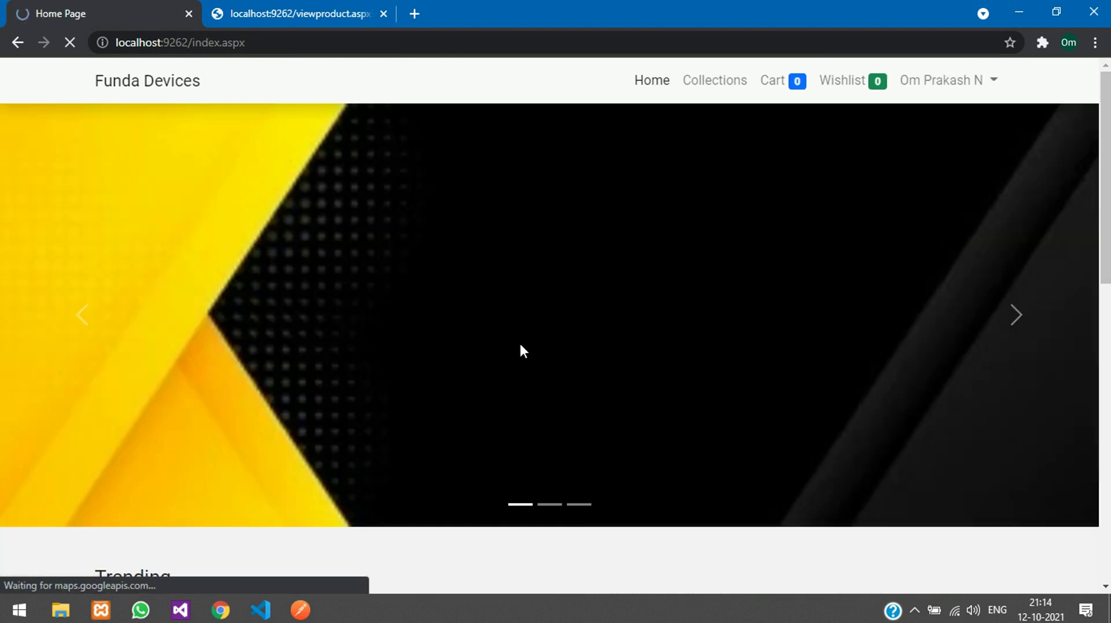
# Step: Load localhost:9262/admin as a normal user and get Access denied
pyautogui.moveTo(193, 43); pyautogui.dragTo(246, 42)
pyautogui.write('admin/acategory')
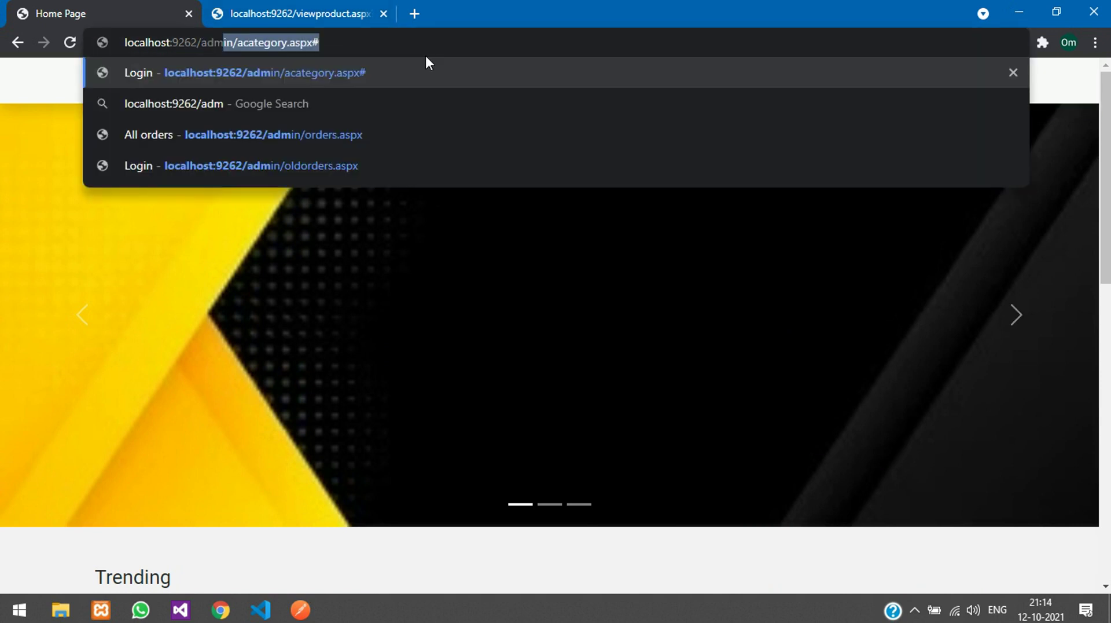
pyautogui.press('Return')
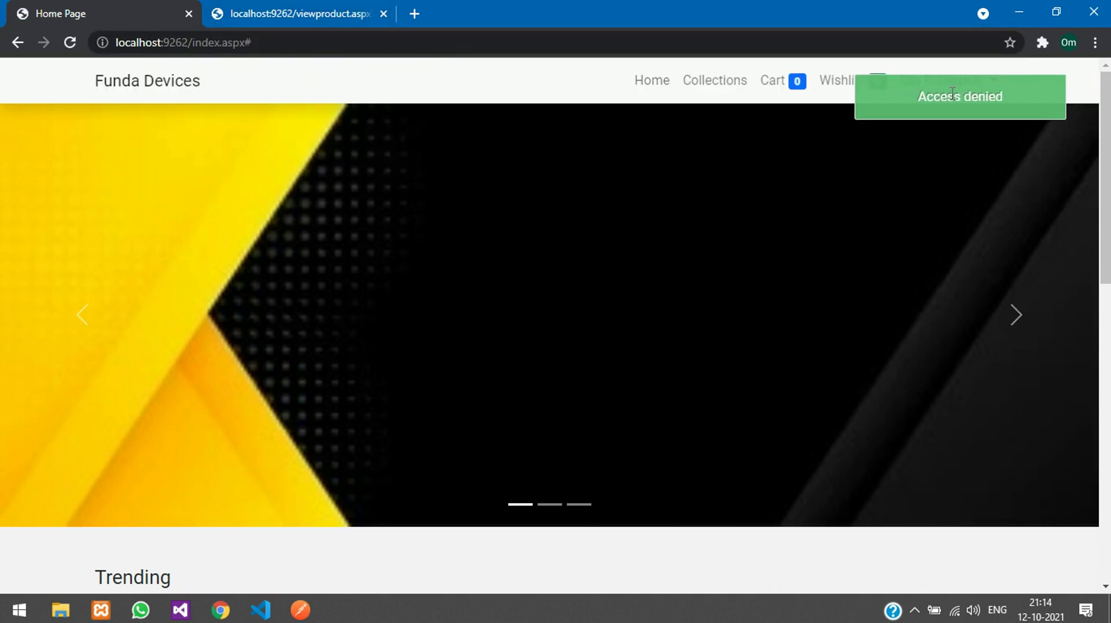
# Step: Add the Noise ColorFit Pulse watch from Watch collections to the cart and proceed to checkout
pyautogui.click(706, 86)
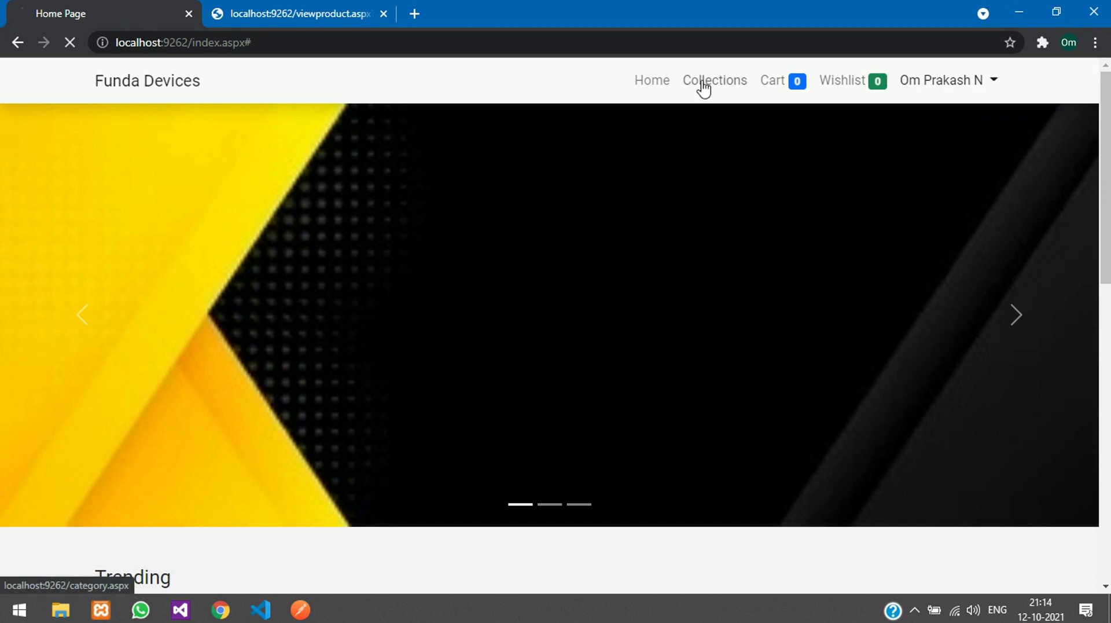
pyautogui.click(752, 360)
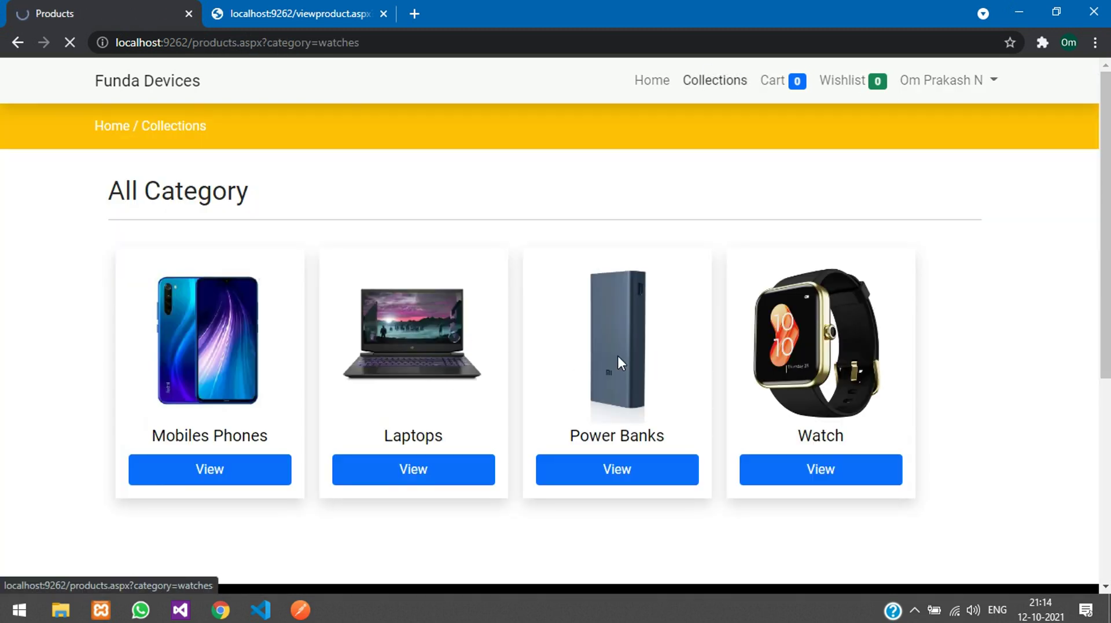
pyautogui.click(371, 494)
pyautogui.click(468, 483)
pyautogui.click(779, 81)
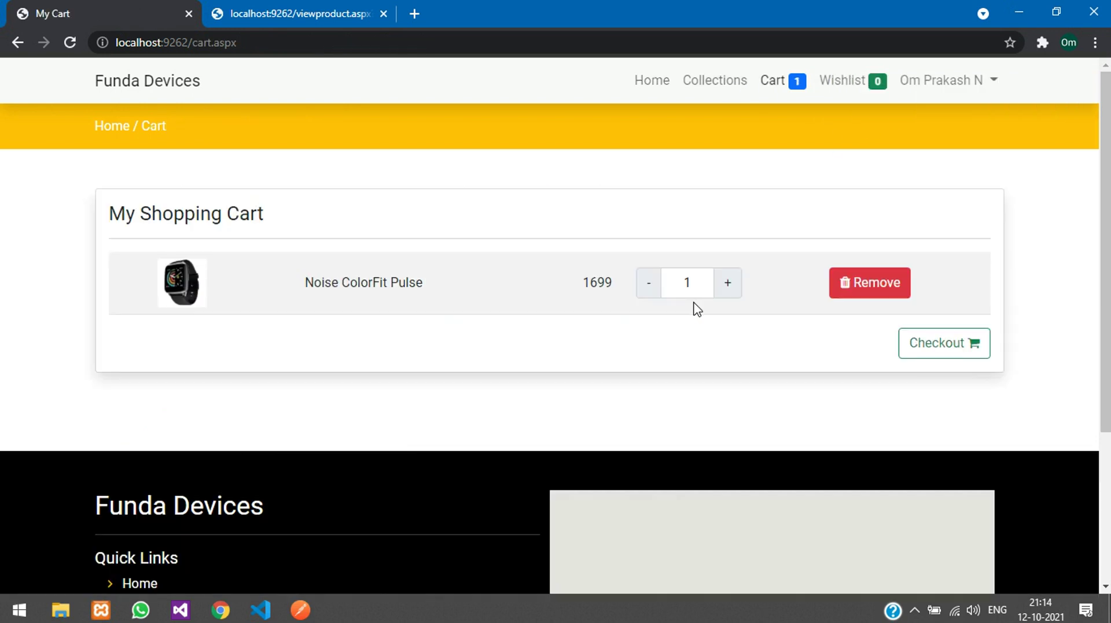
pyautogui.click(928, 342)
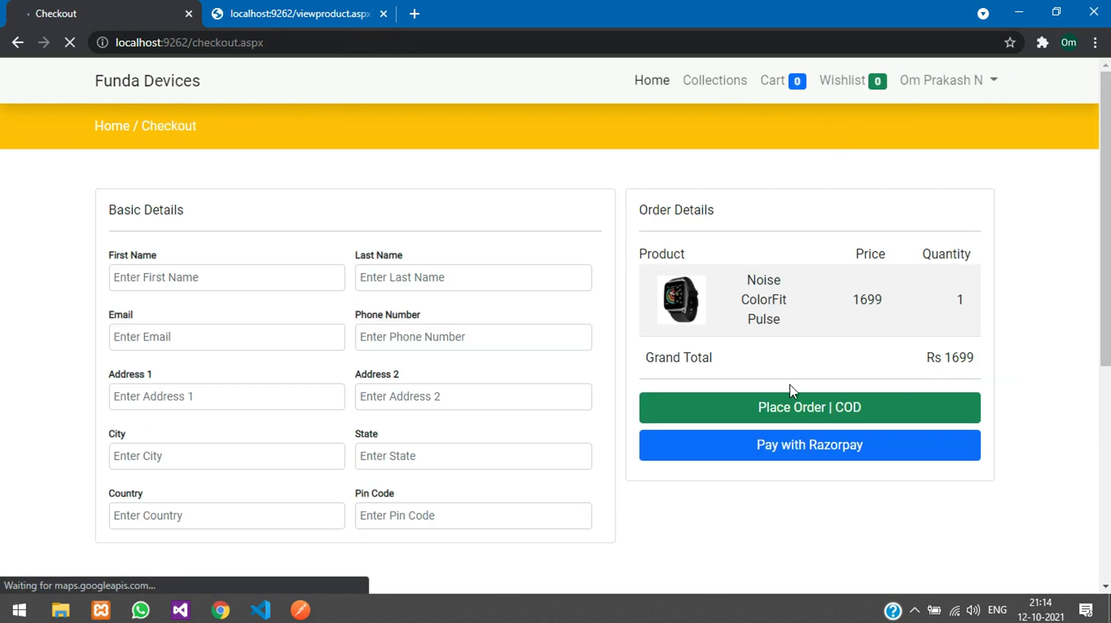
# Step: Try PayPal on the empty checkout form and dismiss the all-fields-mandatory alert
pyautogui.scroll(-1, 811, 429)
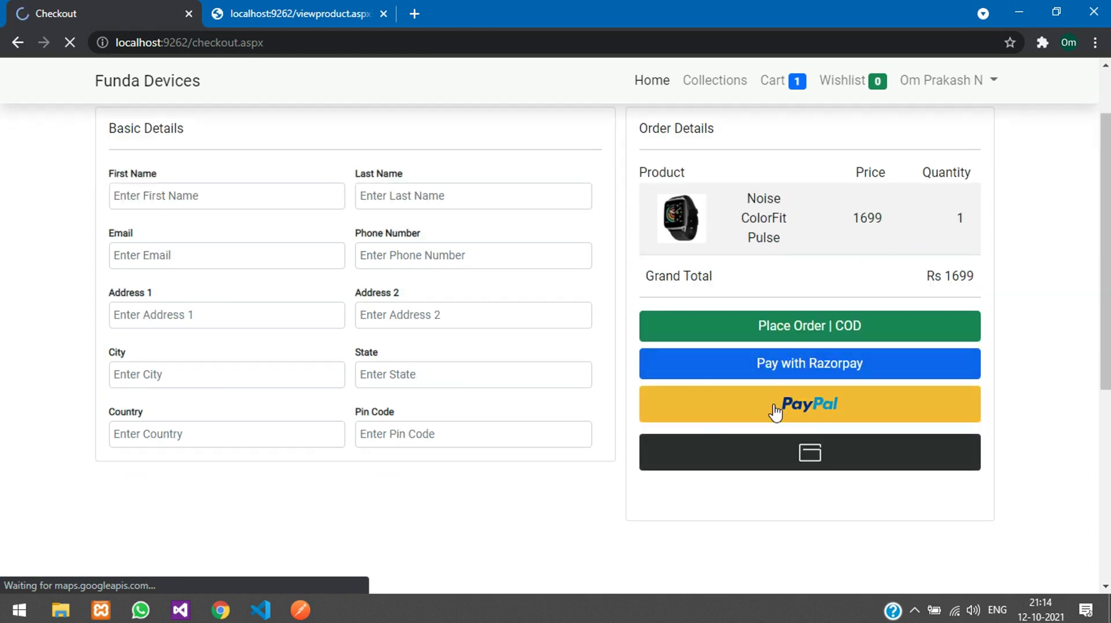
pyautogui.click(740, 424)
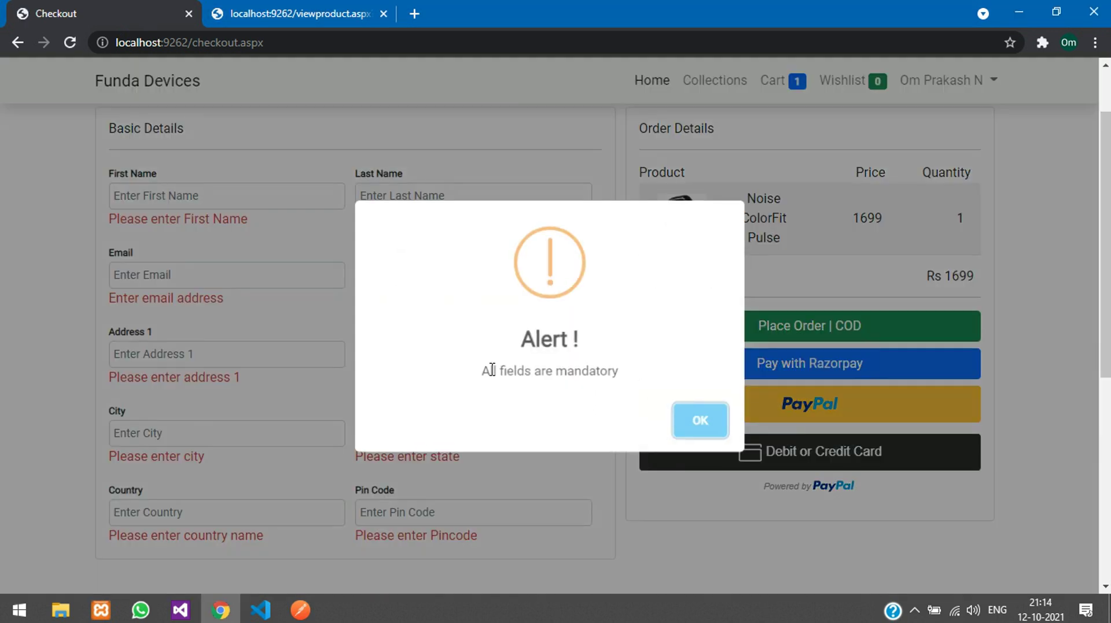
pyautogui.moveTo(490, 372); pyautogui.dragTo(585, 370)
pyautogui.click(699, 426)
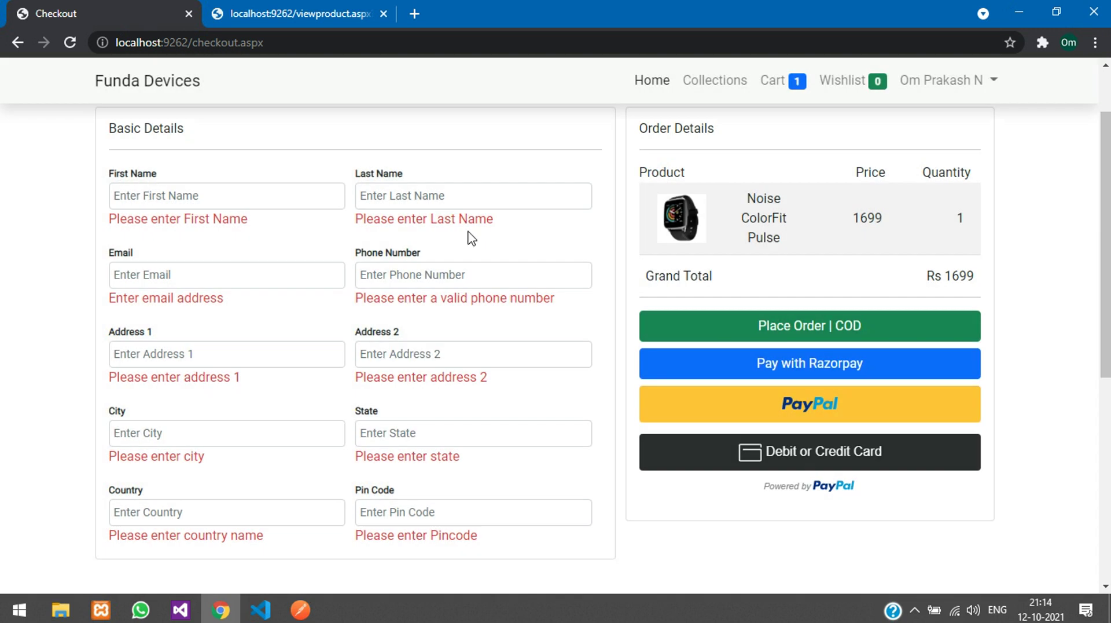
# Step: Fill in the checkout first name, last name and e-mail fields
pyautogui.scroll(2, 359, 307)
pyautogui.click(255, 285)
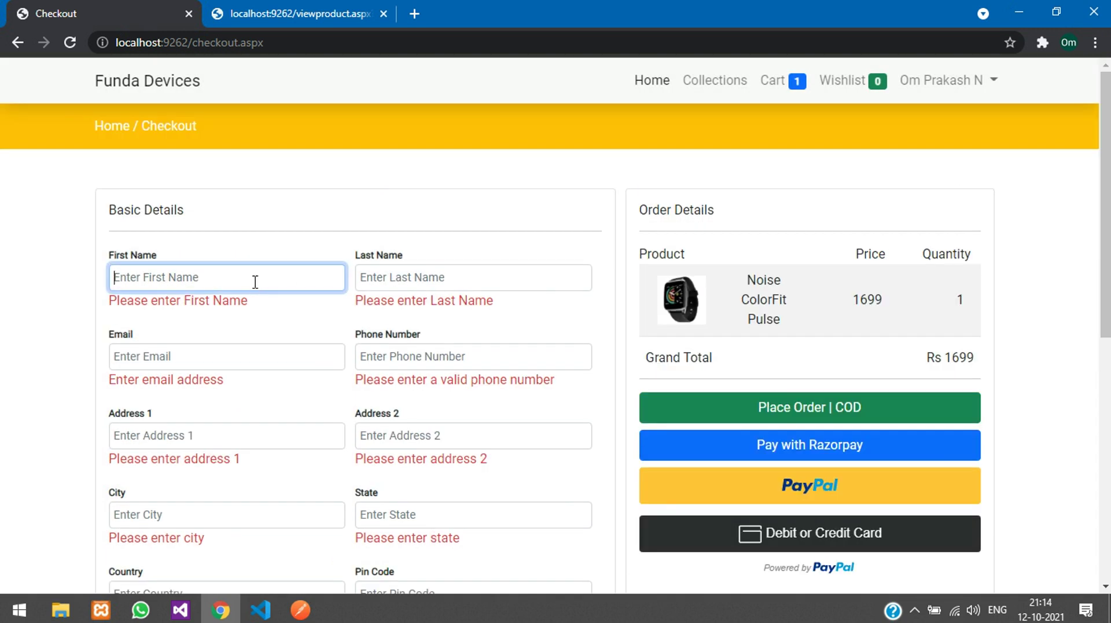
pyautogui.write('OM')
pyautogui.press('Tab')
pyautogui.write('pr')
pyautogui.press('Tab')
pyautogui.press('Tab')
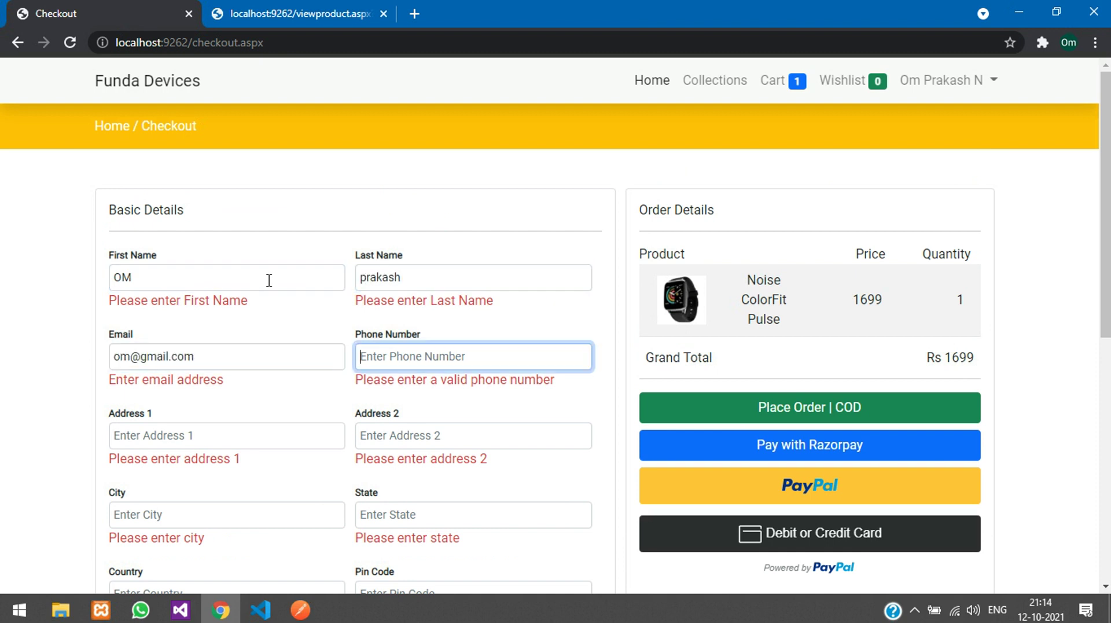
# Step: Submit a too-short phone number, dismiss the invalid mobile alert, and complete the number
pyautogui.write('696587456')
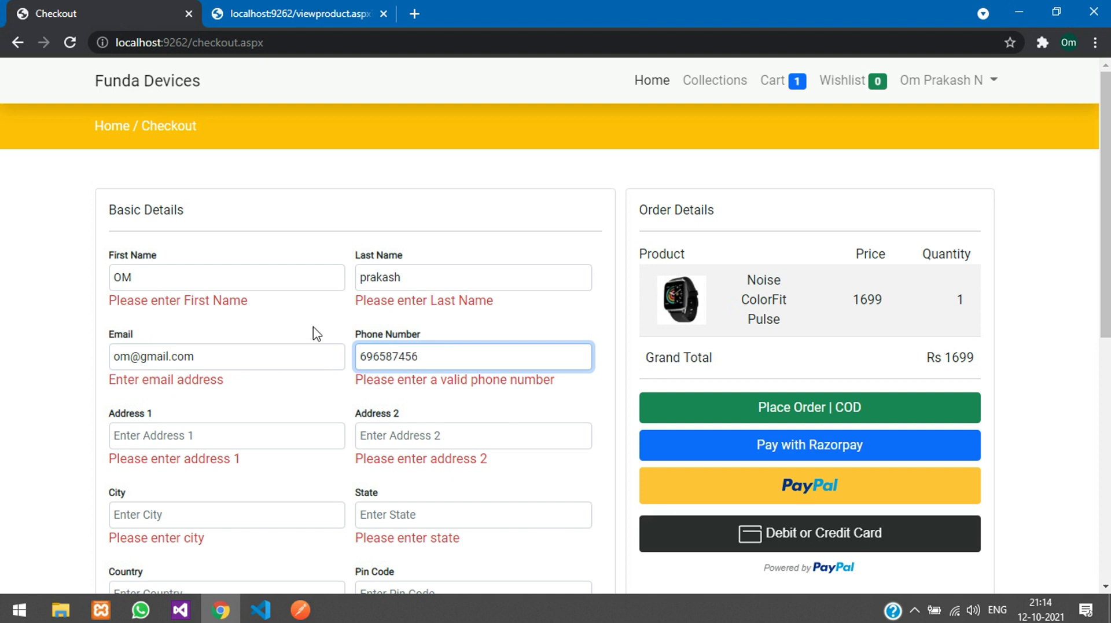
pyautogui.press('Return')
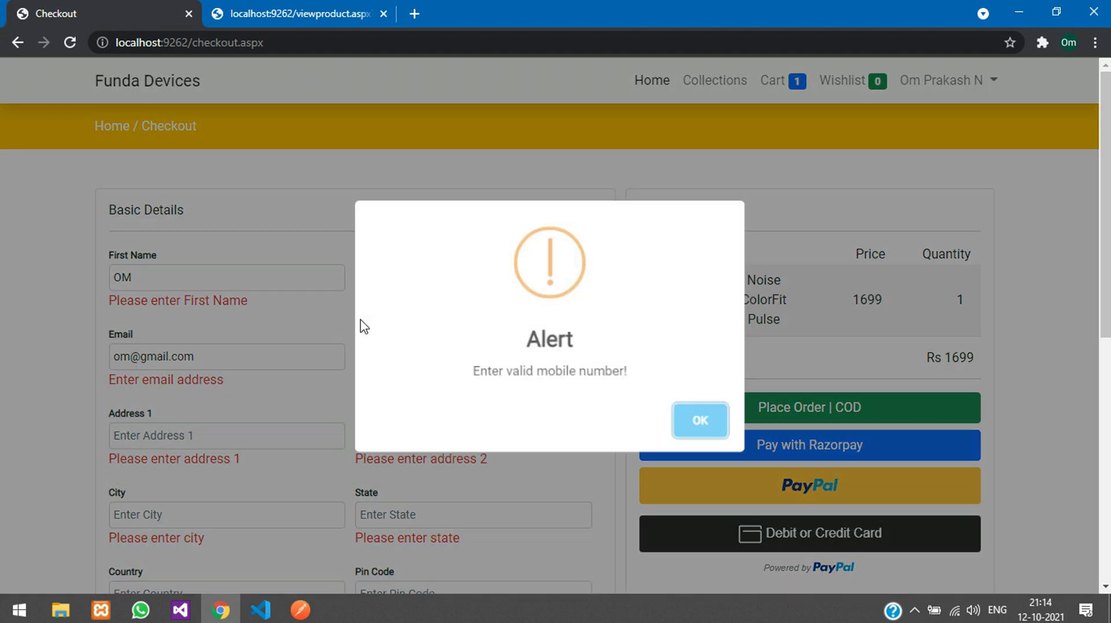
pyautogui.moveTo(473, 371); pyautogui.dragTo(629, 372)
pyautogui.click(684, 416)
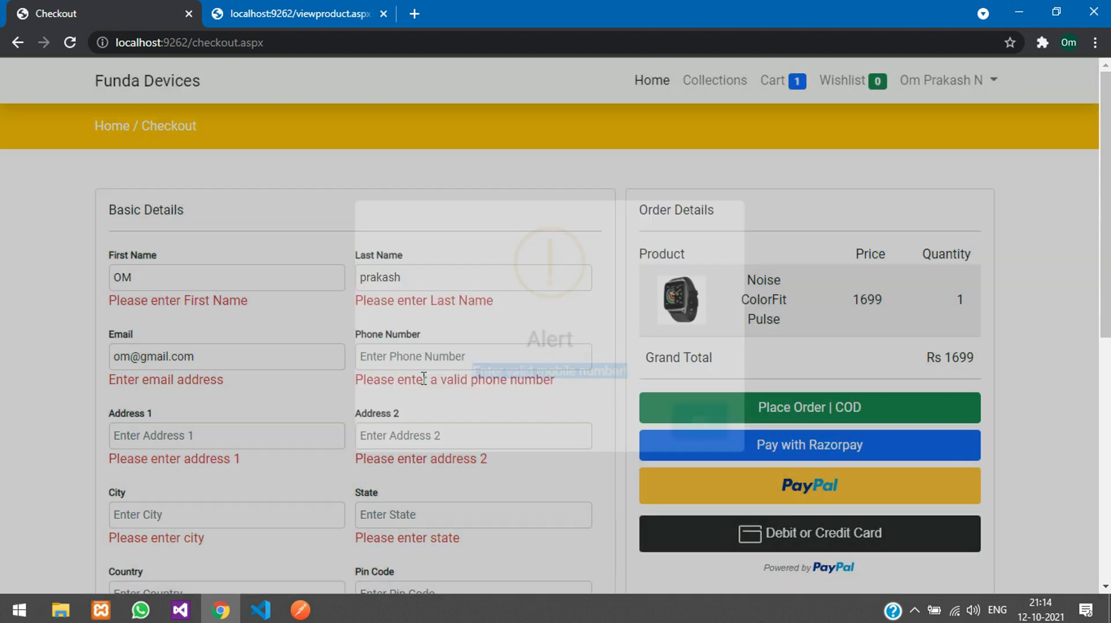
pyautogui.write('9876543212')
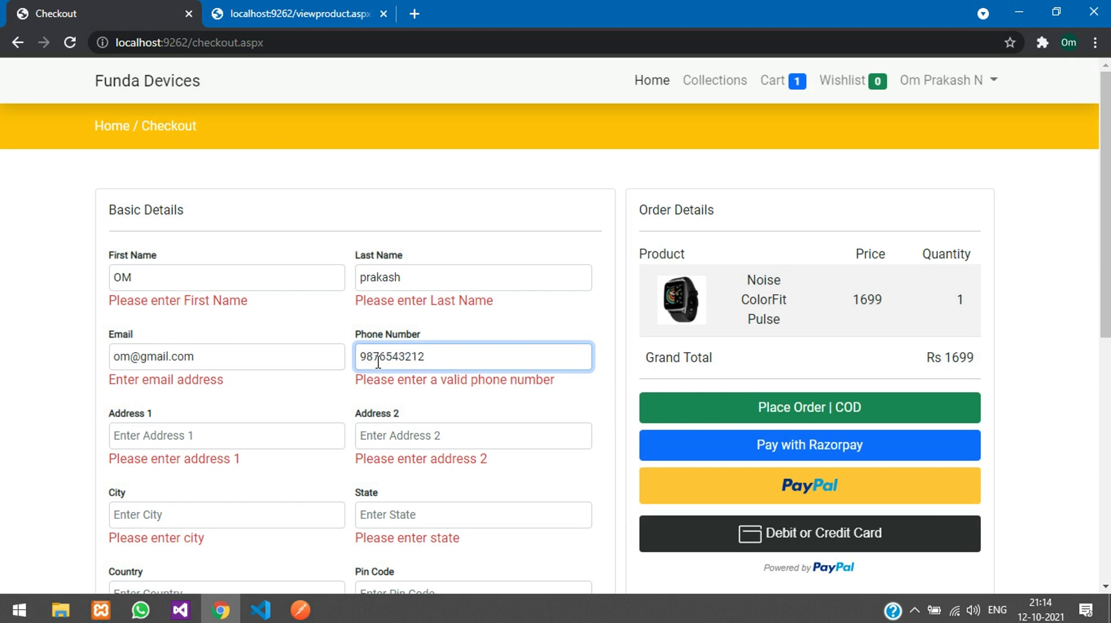
# Step: Fill in Address 1 and Address 2 with 'my address'
pyautogui.click(287, 420)
pyautogui.click(144, 442)
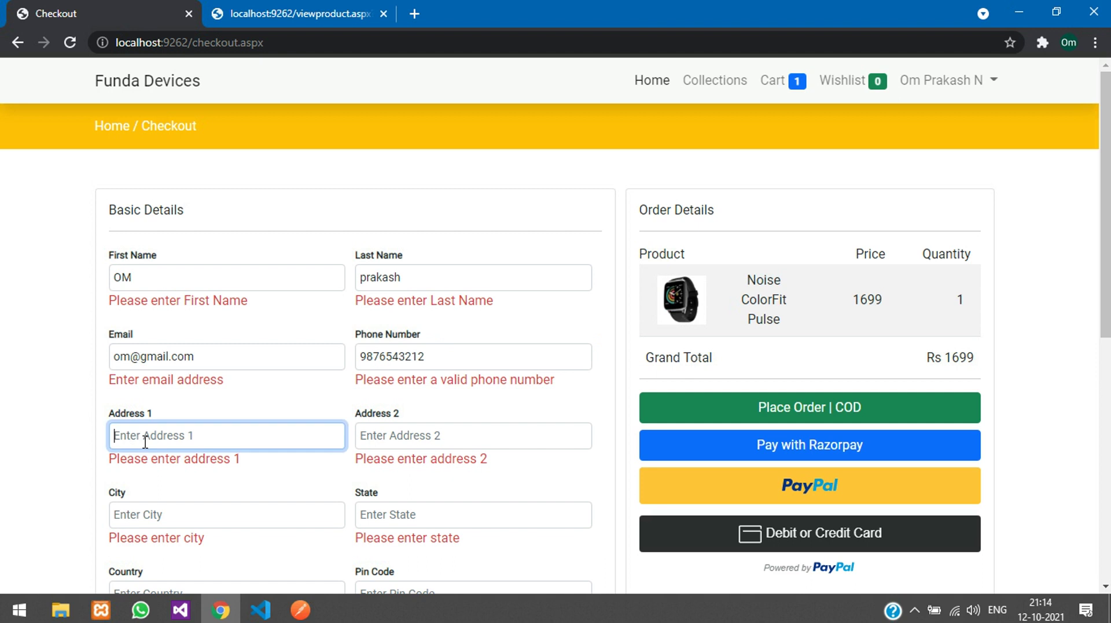
pyautogui.write('a')
pyautogui.doubleClick(146, 443)
pyautogui.press('Tab')
pyautogui.write('my address')
# Step: Fill in city, state, country India and a six-digit pin code, then start PayPal payment
pyautogui.press('Tab')
pyautogui.write('b')
pyautogui.press('Tab')
pyautogui.write('sta')
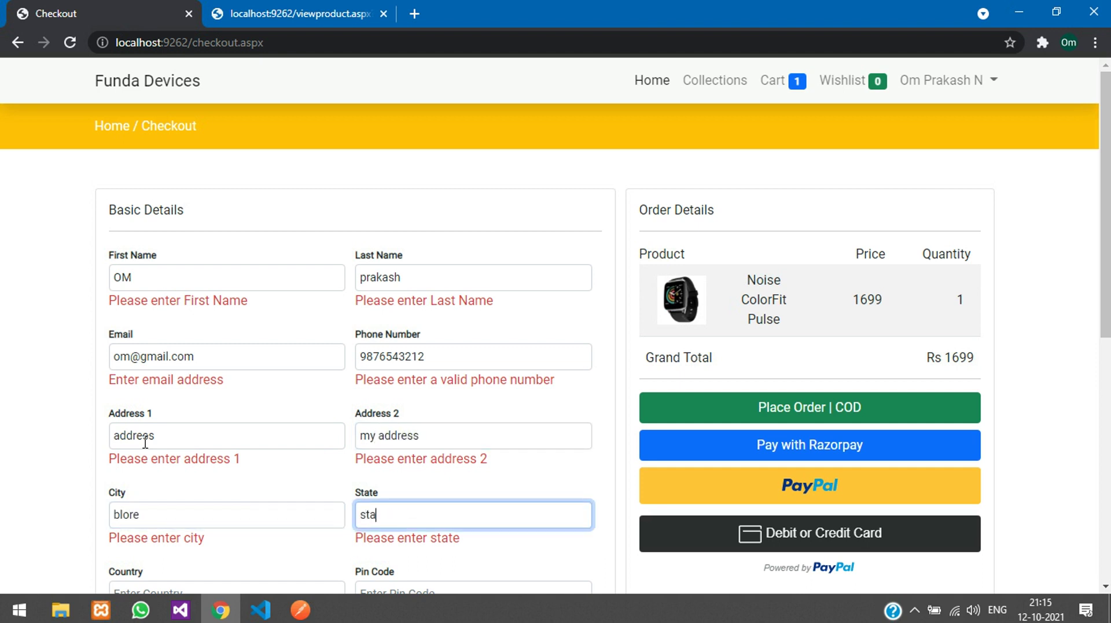
pyautogui.press('Tab')
pyautogui.write('india')
pyautogui.press('Tab')
pyautogui.write('98')
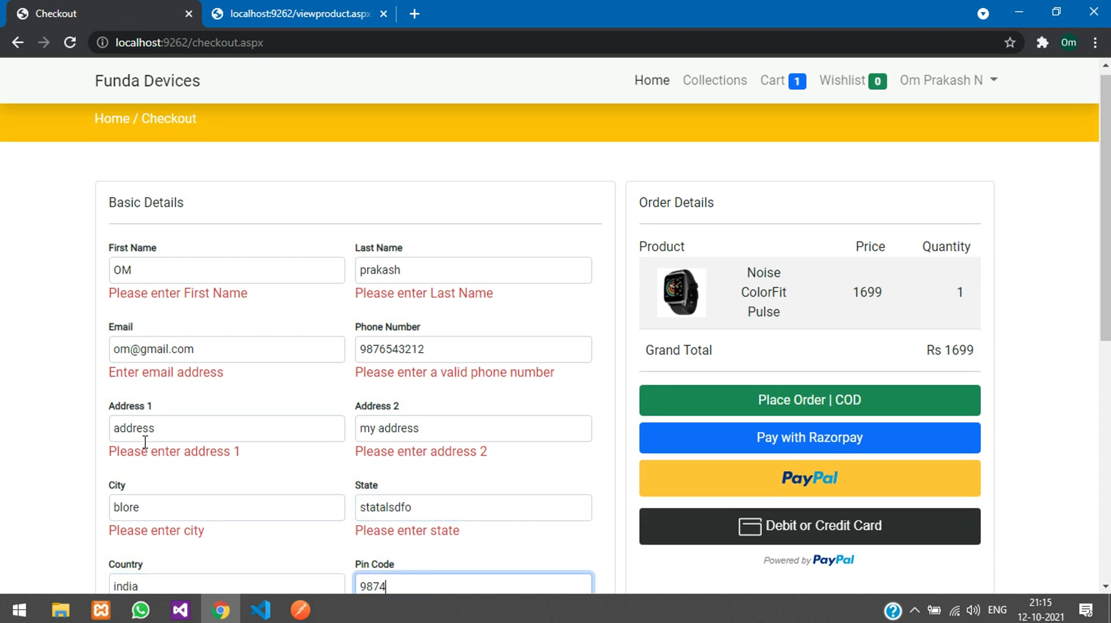
pyautogui.write('7456')
pyautogui.scroll(-2, 290, 428)
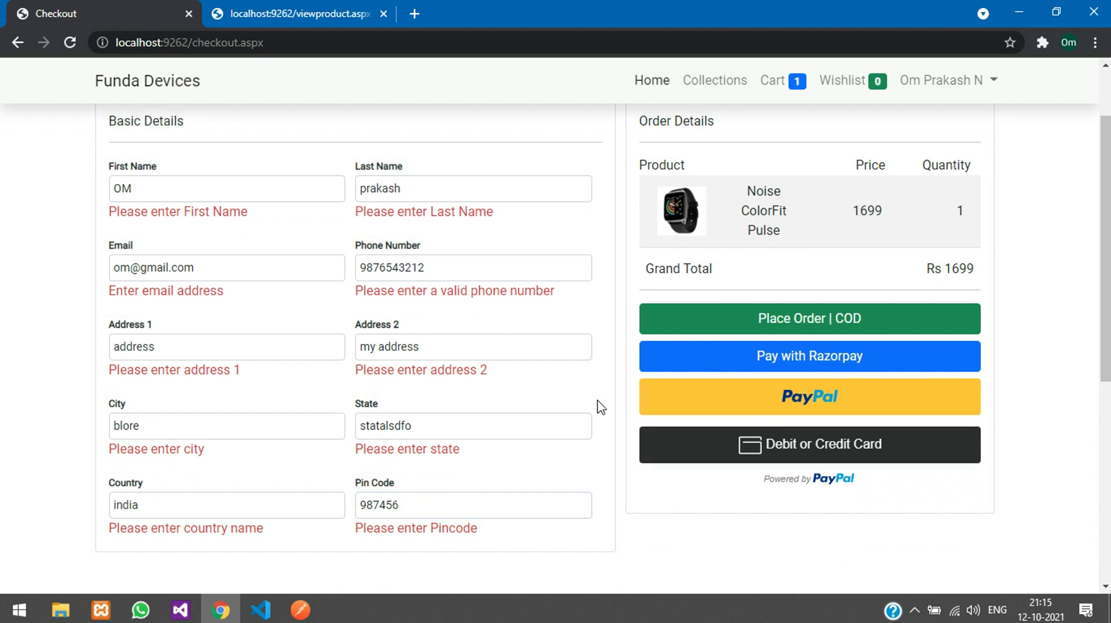
pyautogui.click(724, 402)
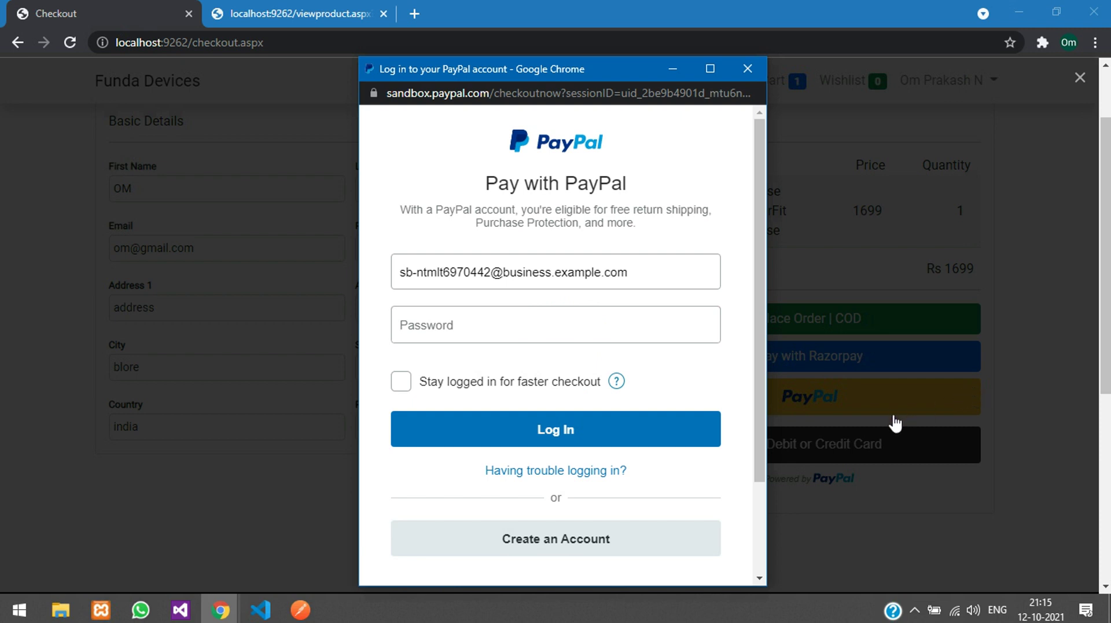
# Step: Close the PayPal window and place the order as cash on delivery
pyautogui.click(747, 69)
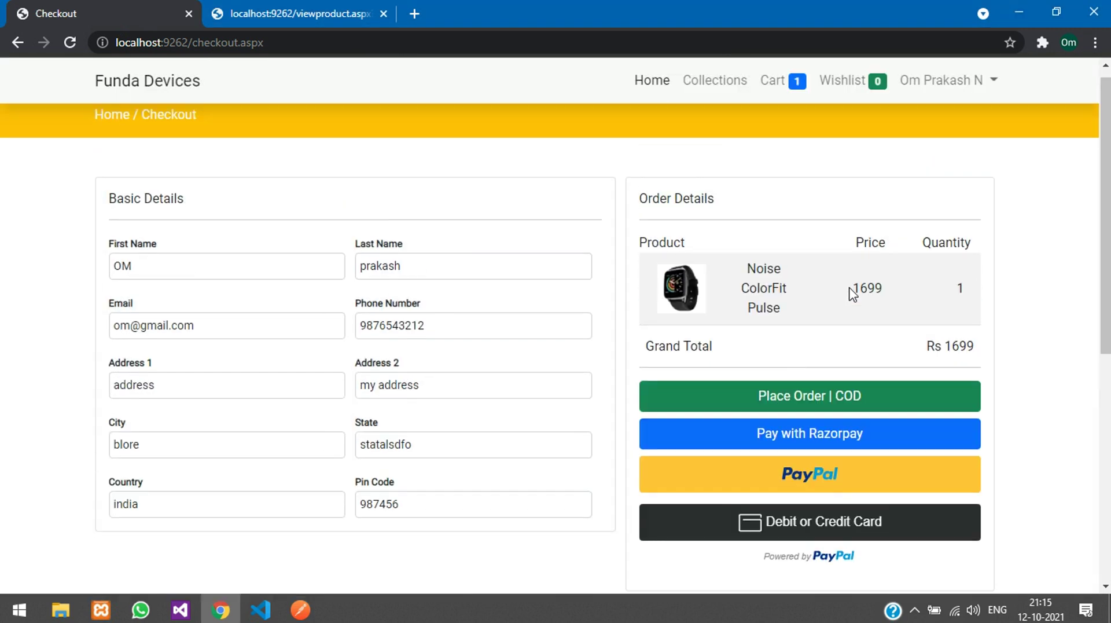
pyautogui.click(832, 412)
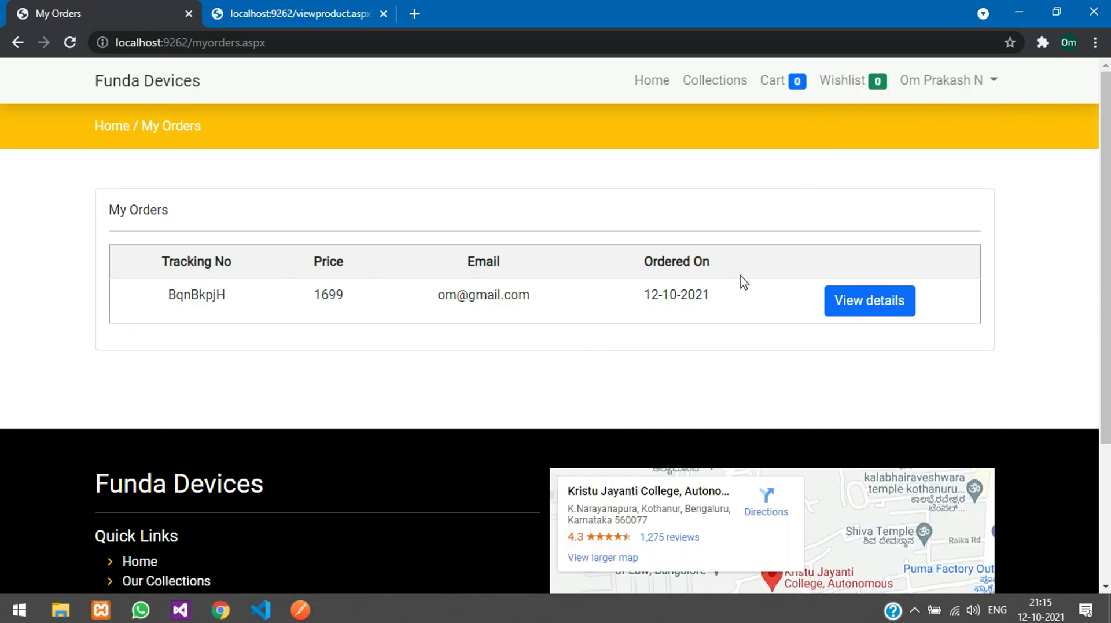
# Step: Review the COD order's details: Noise ColorFit Pulse, 1699, status Pending, then return to My Orders
pyautogui.click(848, 299)
pyautogui.scroll(-1, 635, 389)
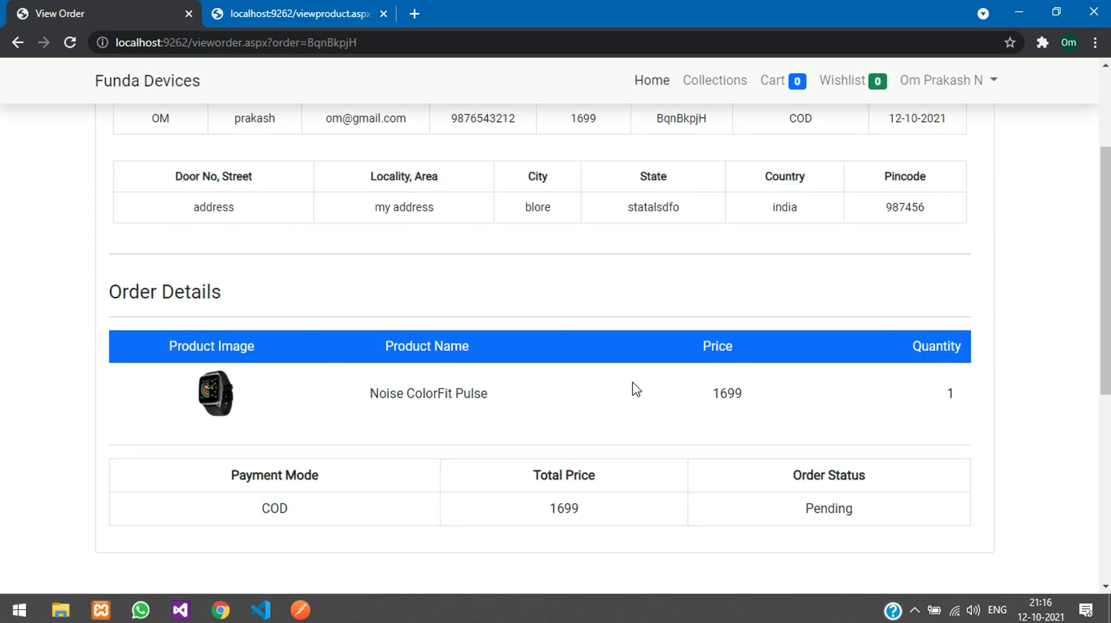
pyautogui.moveTo(886, 399); pyautogui.dragTo(984, 394)
pyautogui.click(816, 424)
pyautogui.scroll(3, 791, 400)
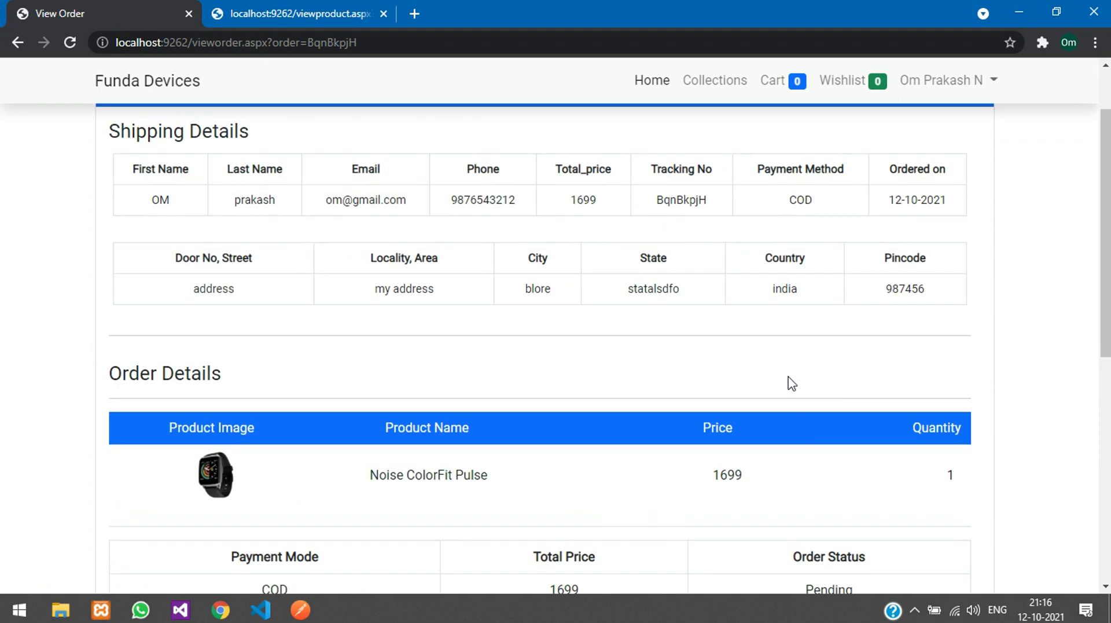
pyautogui.click(958, 169)
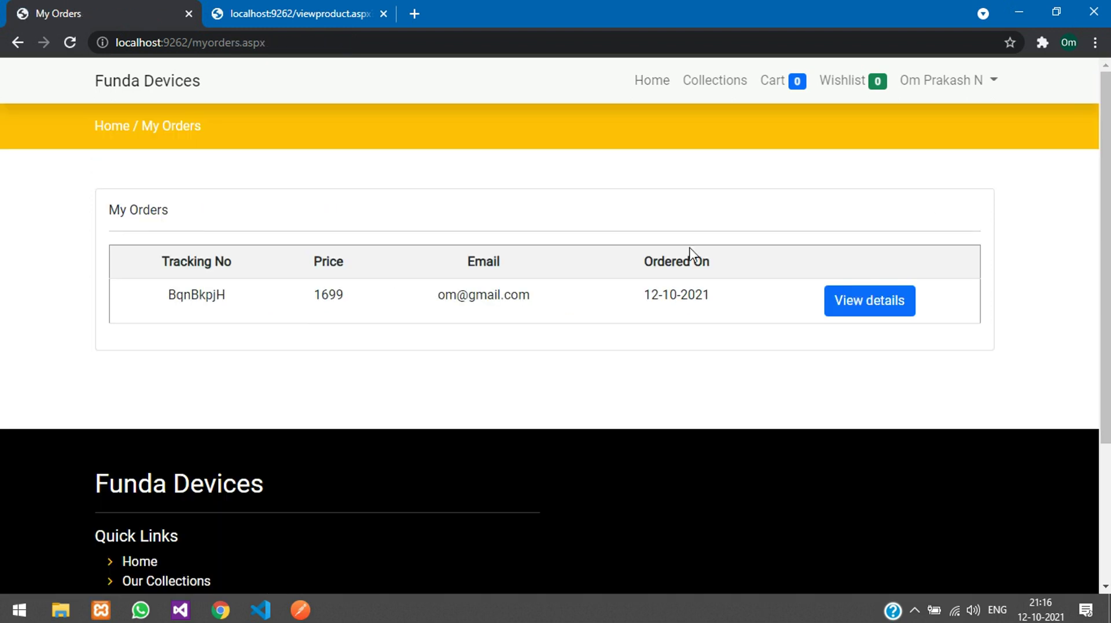
pyautogui.click(711, 81)
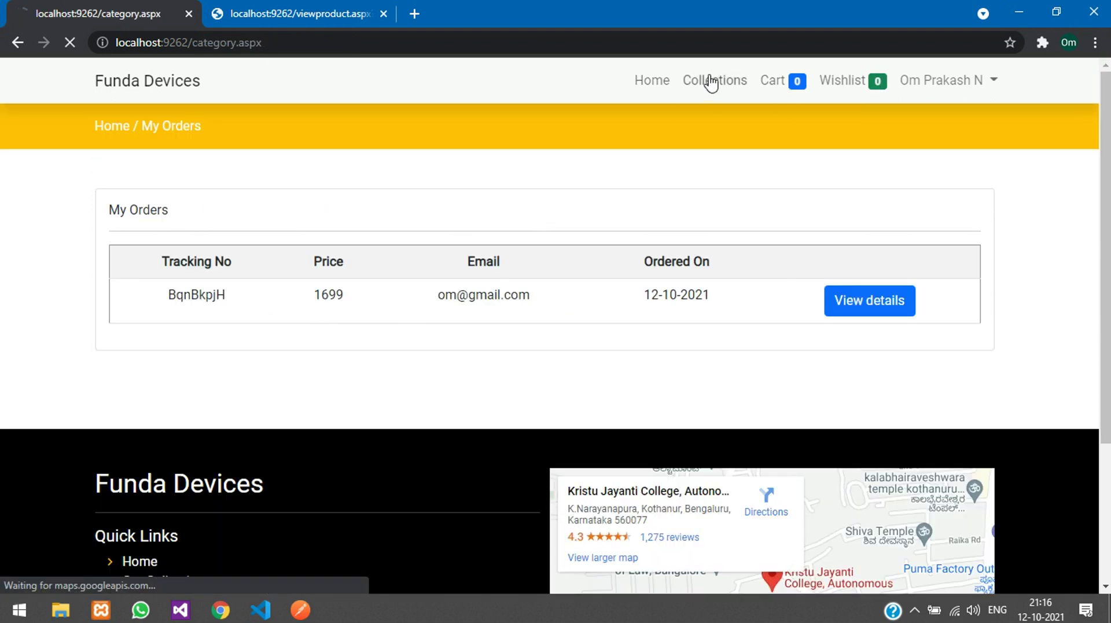
# Step: Add two Samsung Galaxy s20fe phones from Mobiles to the cart and proceed to checkout
pyautogui.click(284, 376)
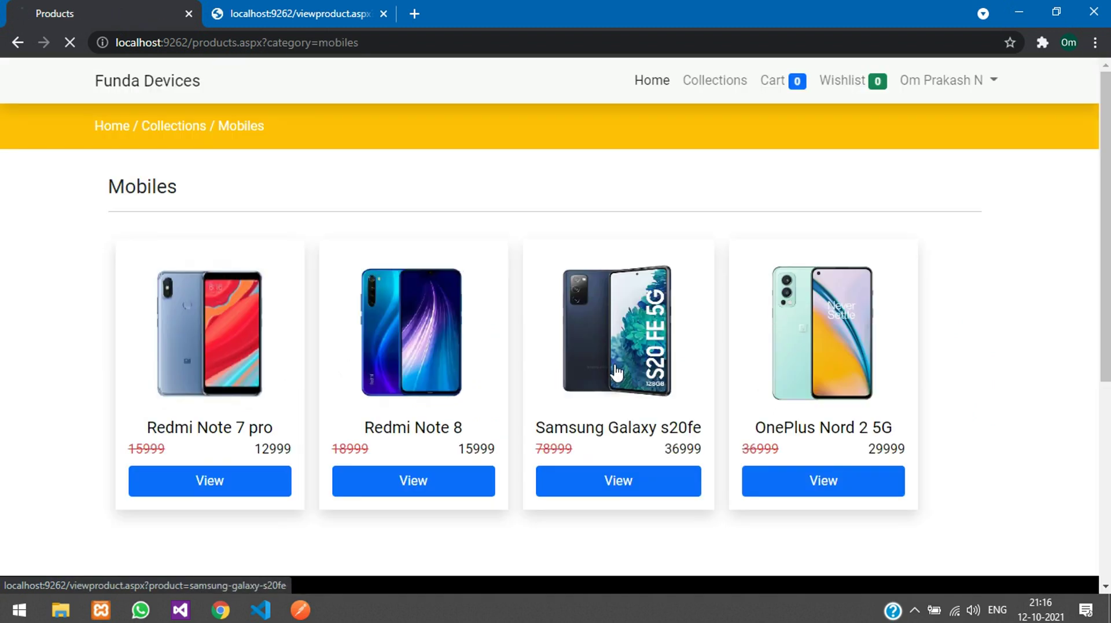
pyautogui.click(556, 486)
pyautogui.click(503, 458)
pyautogui.click(489, 504)
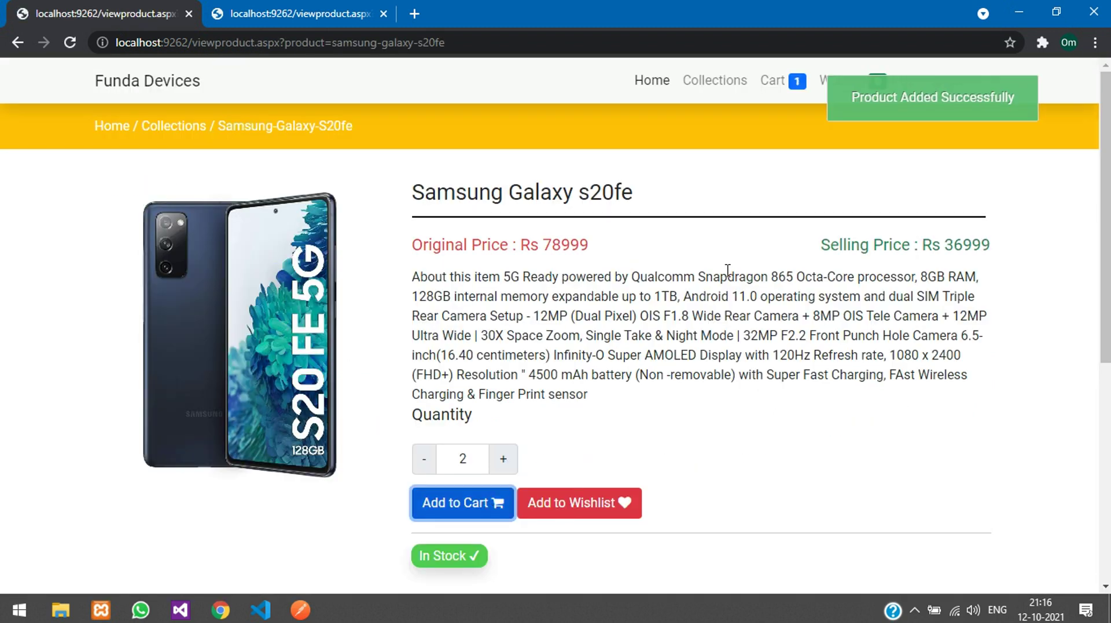
pyautogui.click(773, 81)
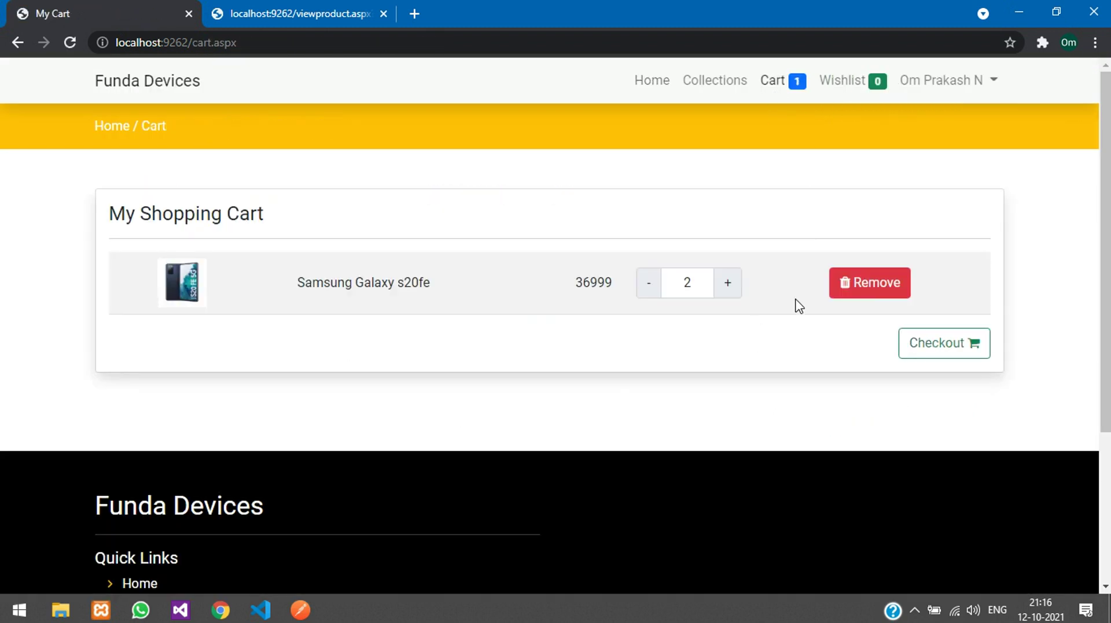
pyautogui.click(932, 353)
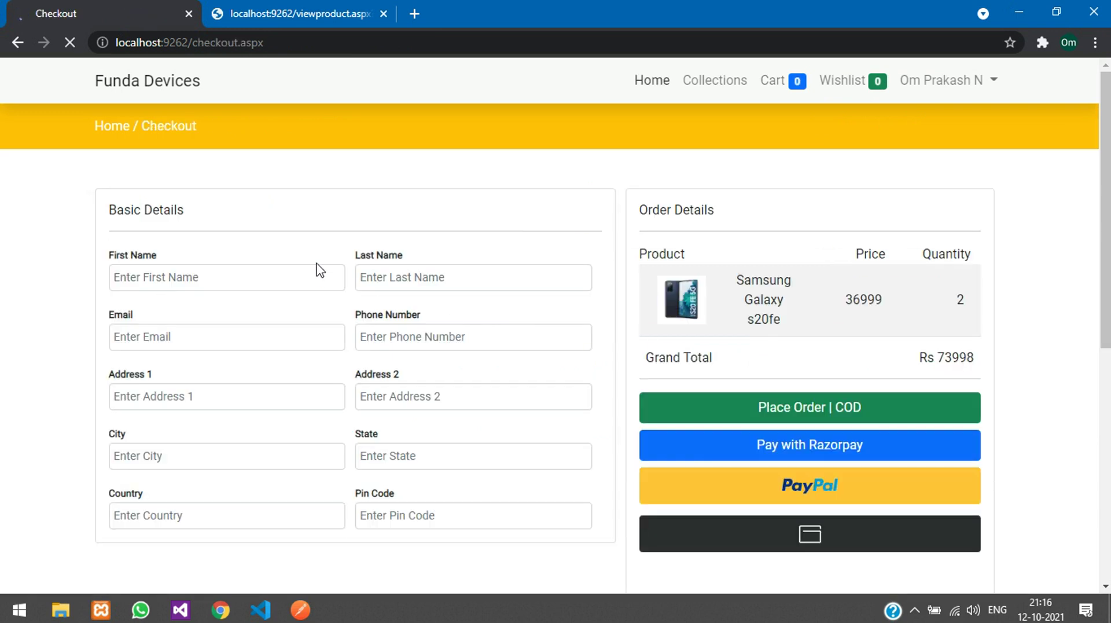
# Step: Fill first name, last name and e-mail with placeholder text and dismiss the invalid mobile alert
pyautogui.click(300, 279)
pyautogui.write('asd')
pyautogui.click(449, 288)
pyautogui.write('ads')
pyautogui.click(270, 330)
pyautogui.write('a')
pyautogui.click(359, 347)
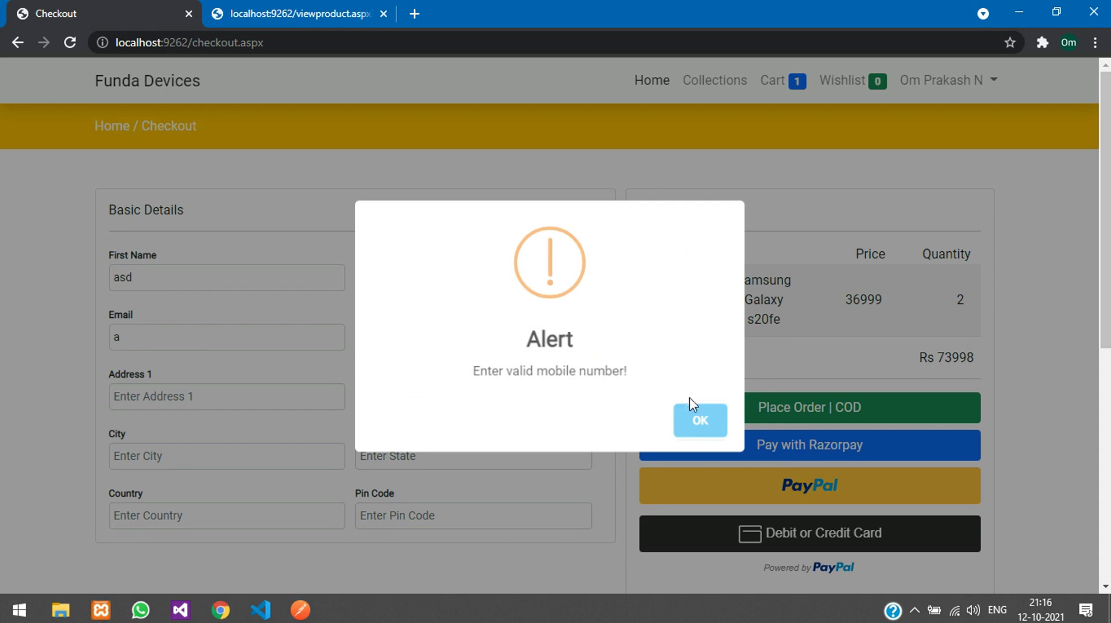
pyautogui.press('Return')
# Step: Enter the phone number and recheck the name and e-mail fields
pyautogui.click(457, 332)
pyautogui.write('9638527411')
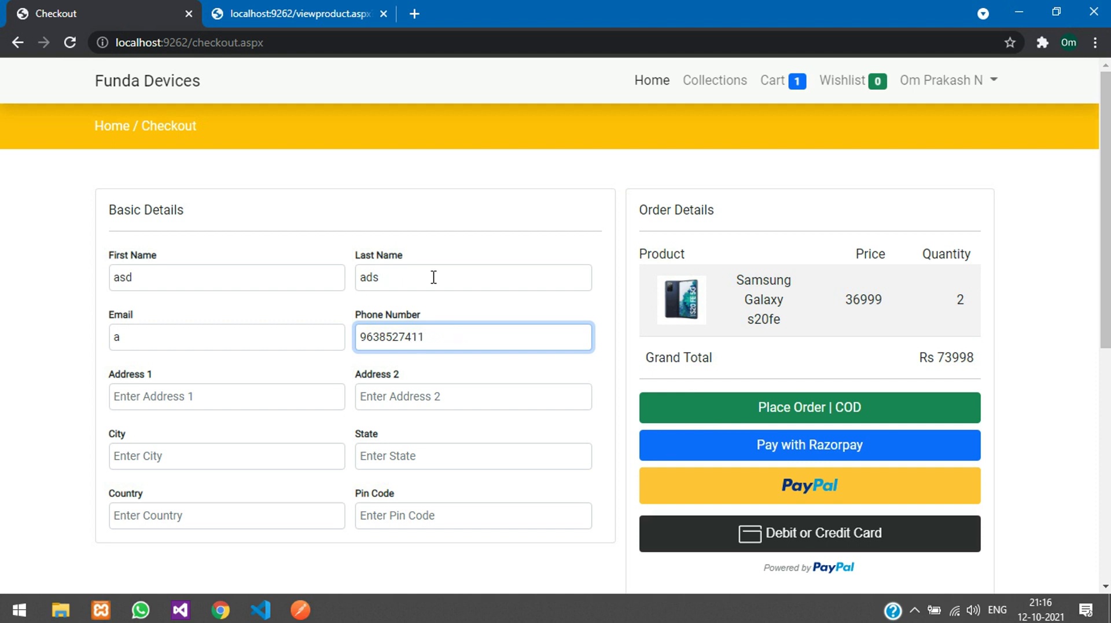
pyautogui.doubleClick(433, 277)
pyautogui.click(438, 277)
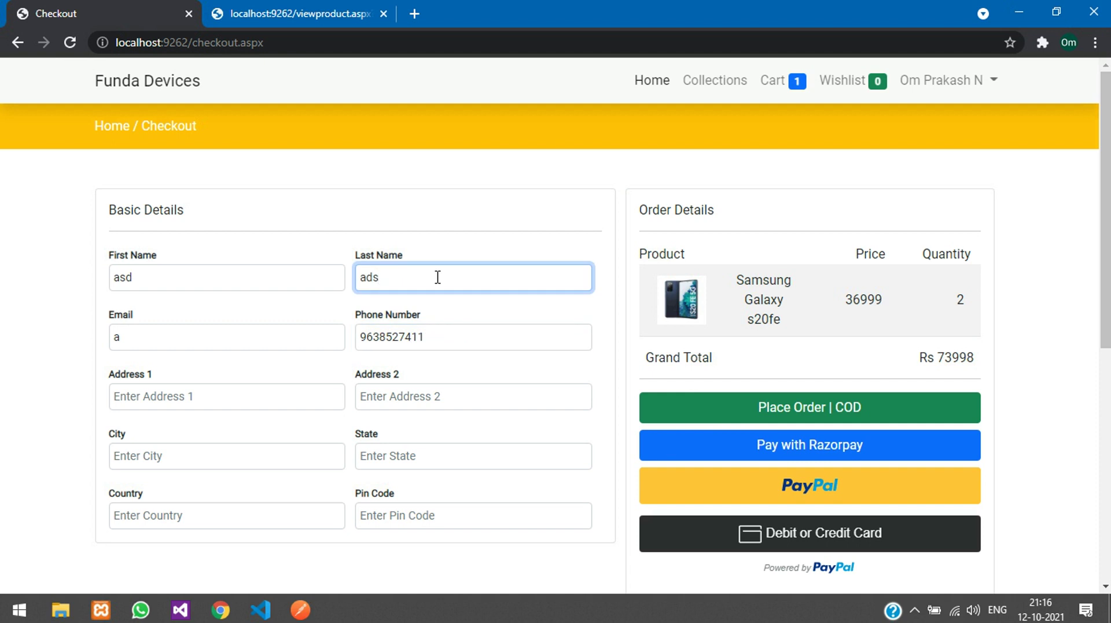
pyautogui.click(288, 270)
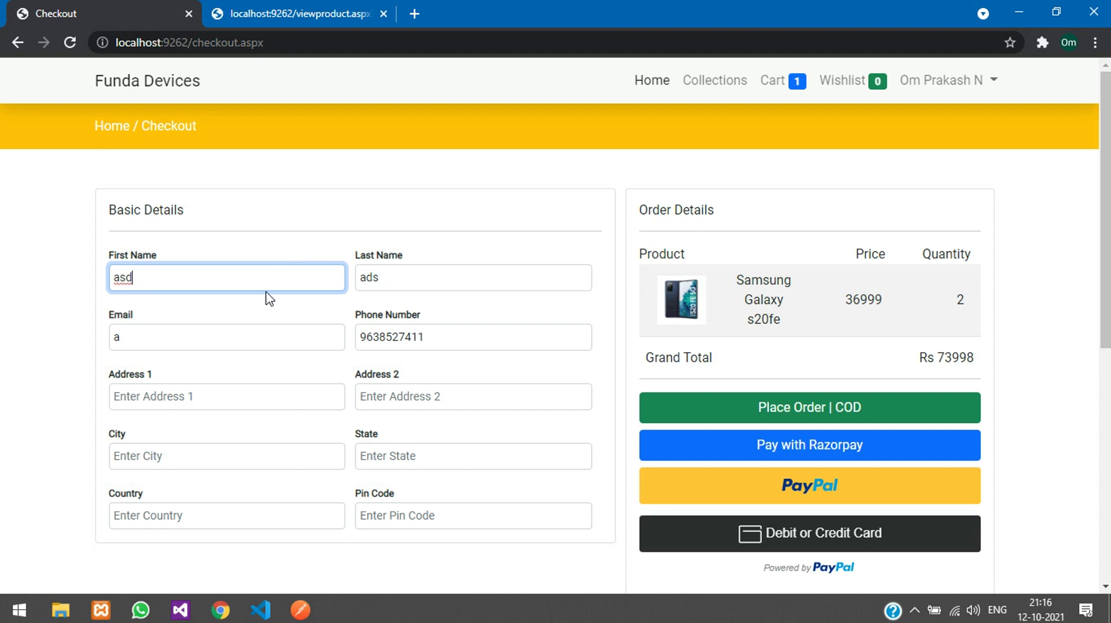
pyautogui.click(244, 339)
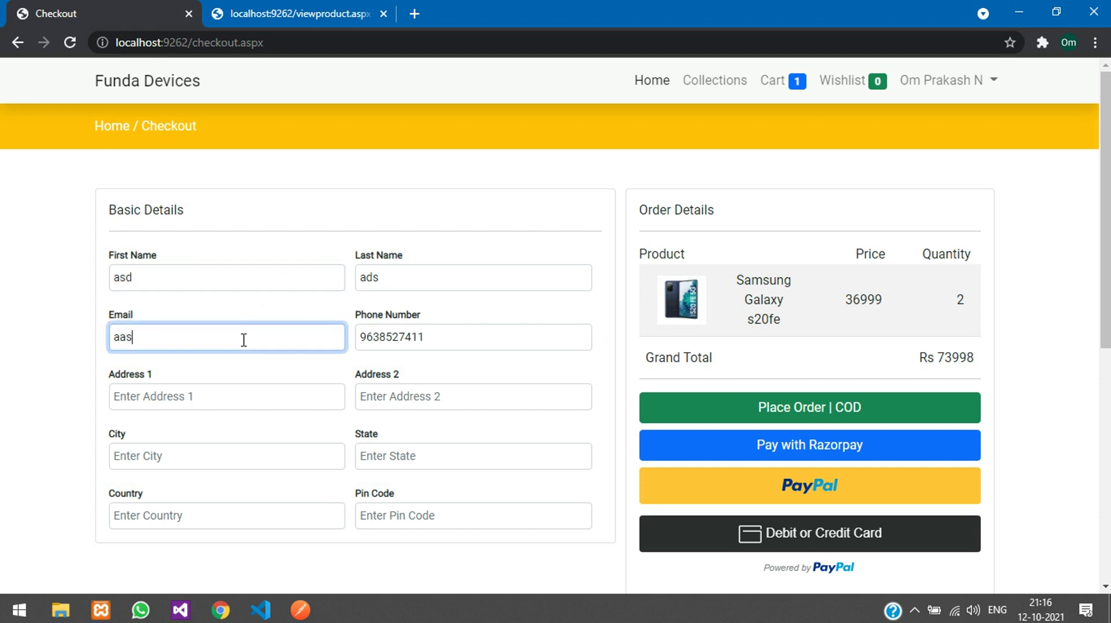
# Step: Fill both address lines, city and state with placeholder text
pyautogui.click(244, 398)
pyautogui.write('asdfa')
pyautogui.click(435, 397)
pyautogui.write('asdfa')
pyautogui.click(272, 451)
pyautogui.write('asdf')
pyautogui.click(397, 461)
pyautogui.write('asdf')
# Step: Fill country and pin code, then place the Rs 73998 order as cash on delivery
pyautogui.press('Tab')
pyautogui.write('asdf')
pyautogui.click(397, 516)
pyautogui.write('asdf')
pyautogui.click(628, 488)
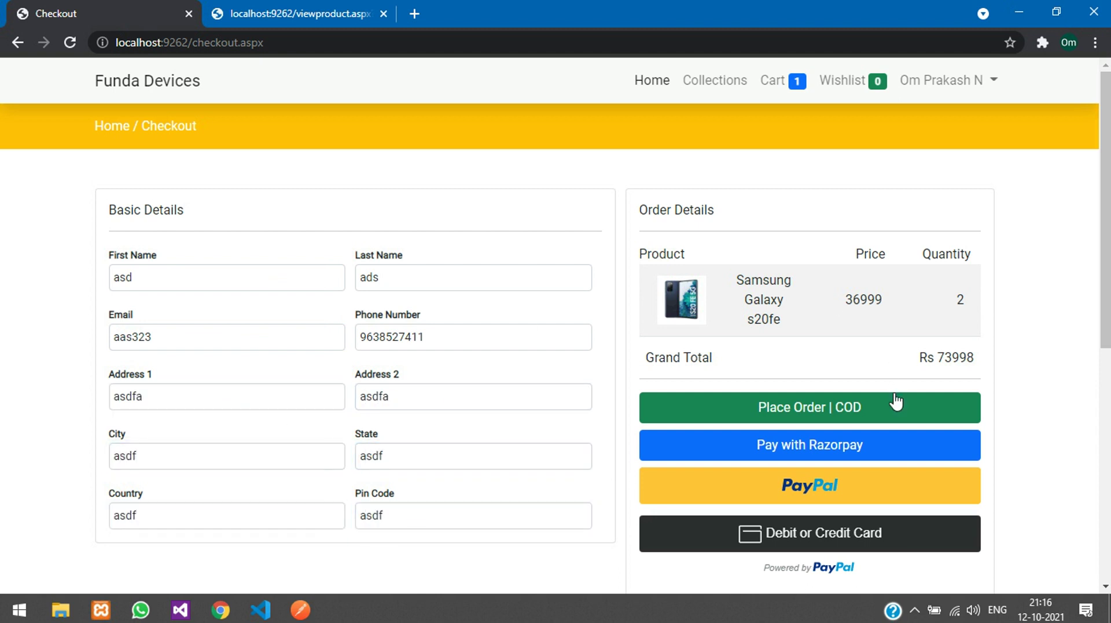
pyautogui.click(895, 405)
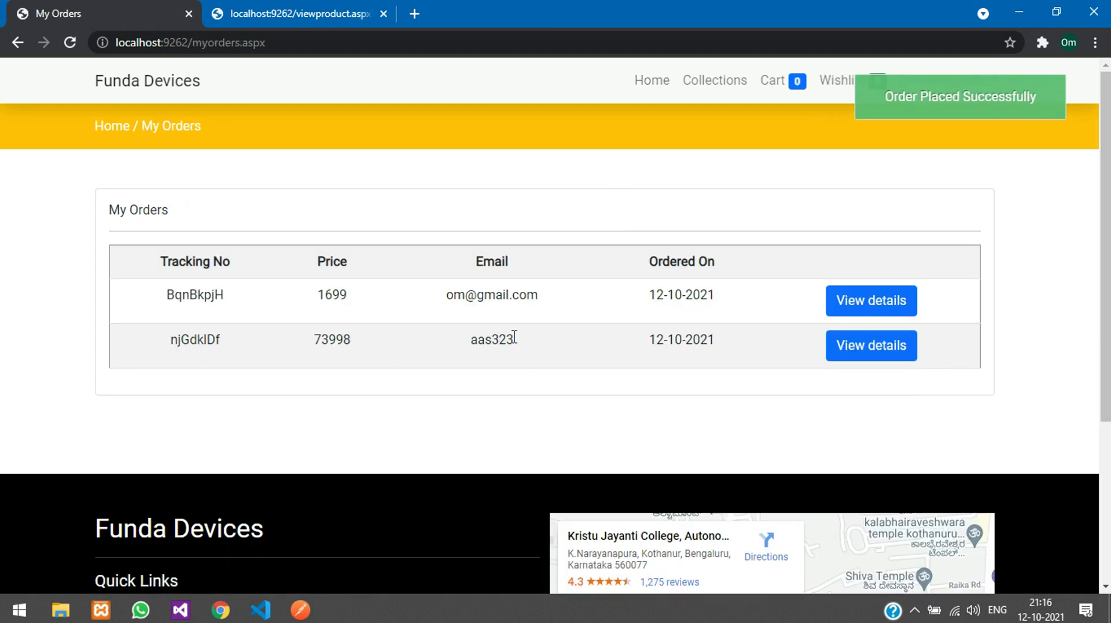
# Step: Review the Rs 73998 order's details, highlighting the Samsung Galaxy s20fe item and COD payment mode
pyautogui.click(851, 347)
pyautogui.scroll(-7, 366, 342)
pyautogui.scroll(3, 380, 357)
pyautogui.tripleClick(422, 311)
pyautogui.click(573, 324)
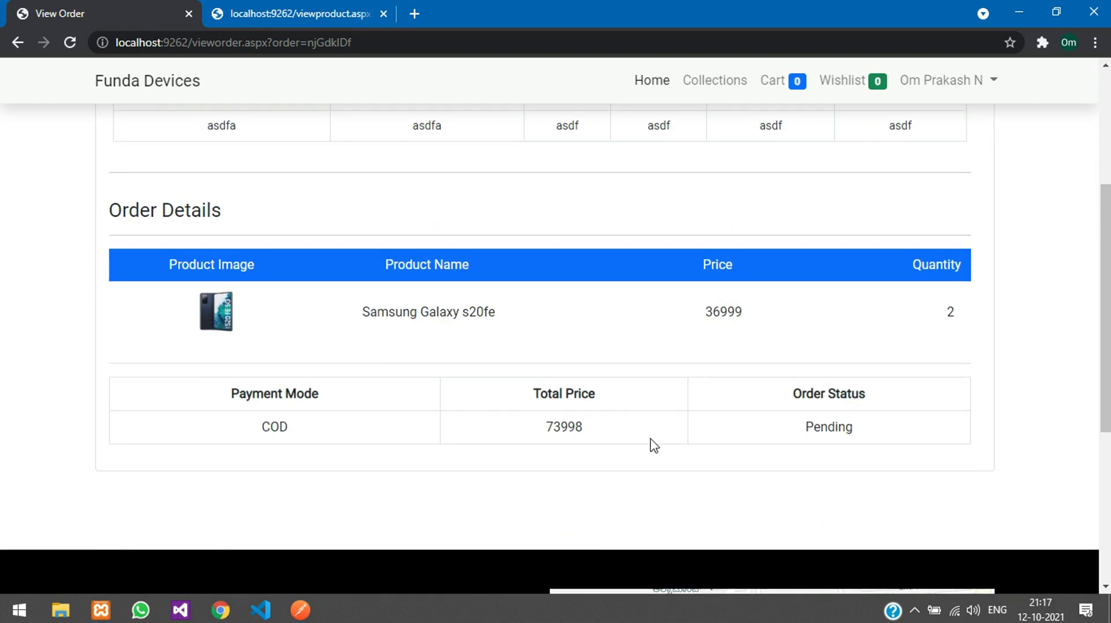
pyautogui.moveTo(255, 428); pyautogui.dragTo(318, 426)
pyautogui.click(317, 427)
# Step: Go back to My Orders and then to the Funda Devices home page
pyautogui.scroll(4, 712, 328)
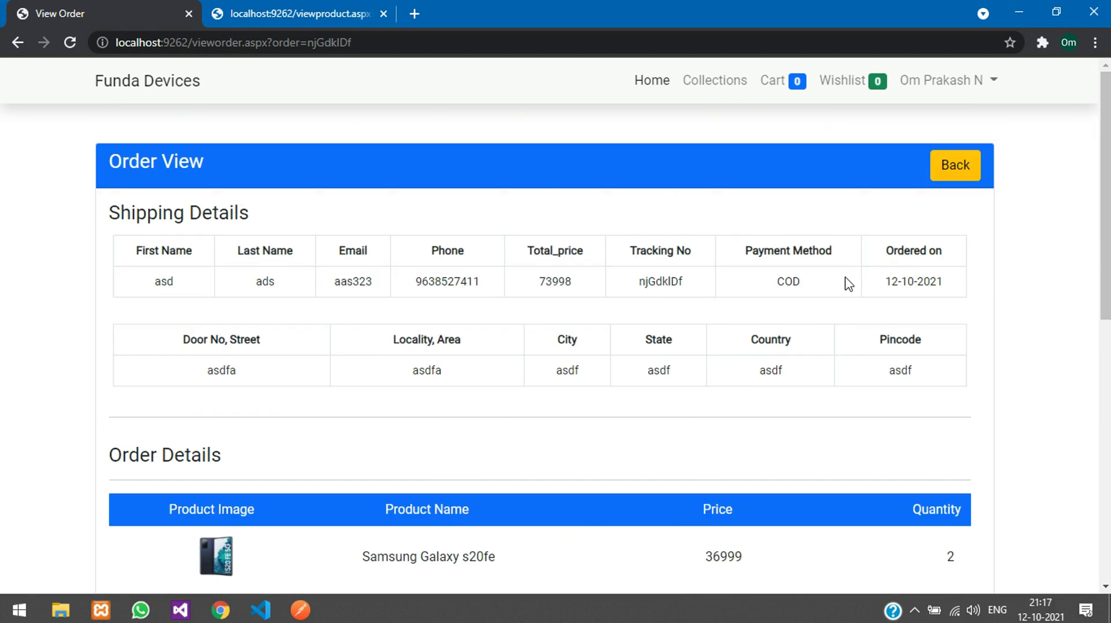
pyautogui.click(970, 176)
pyautogui.click(651, 82)
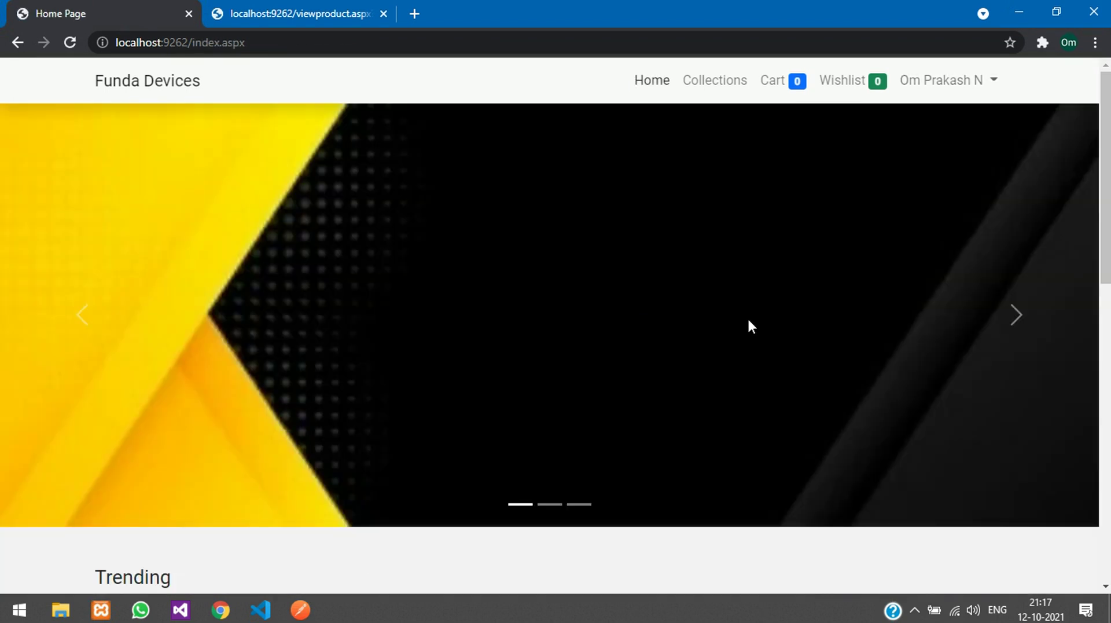